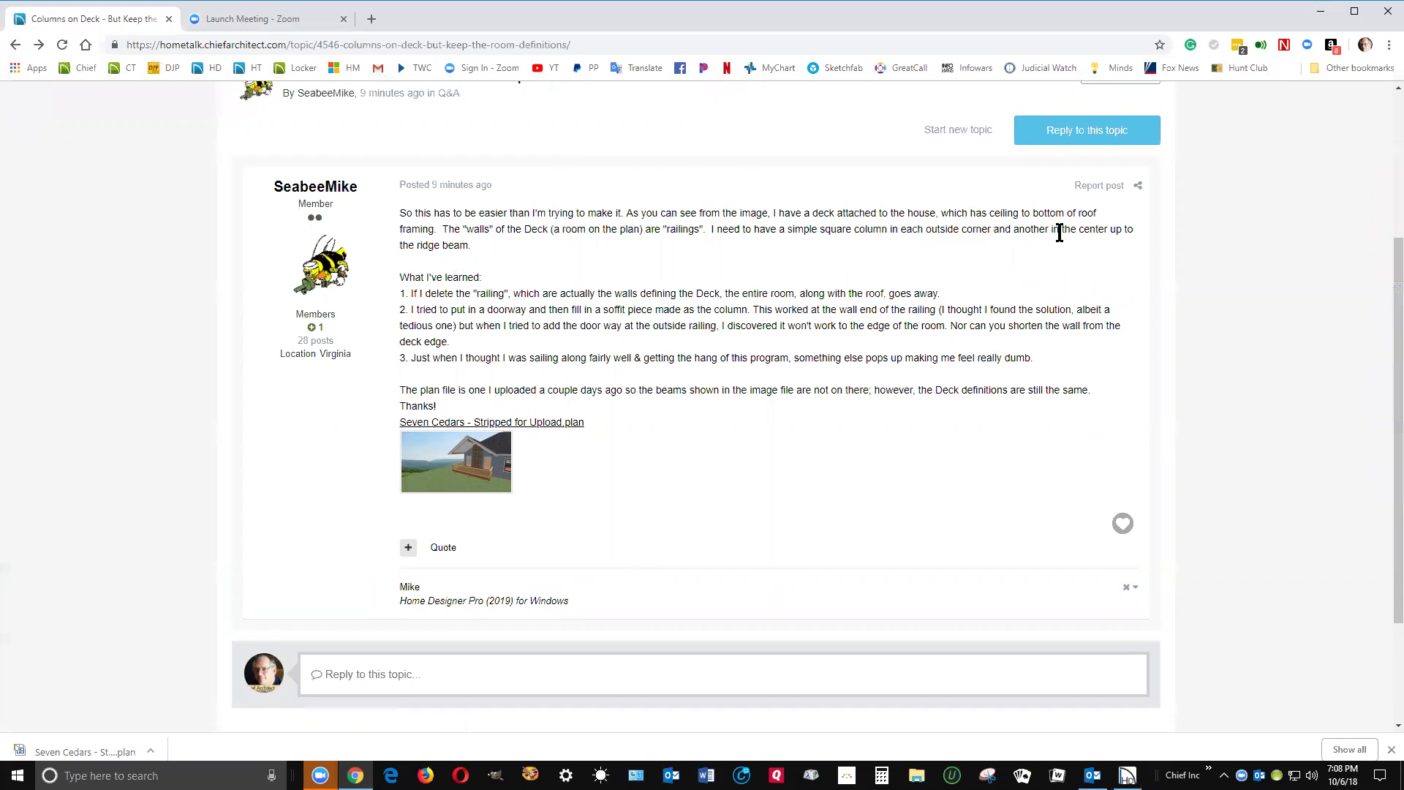
# Switch to Home Designer Pro and set the posts of the deck's front railing to Post to Beam.
pyautogui.click(1321, 12)
pyautogui.press('space')
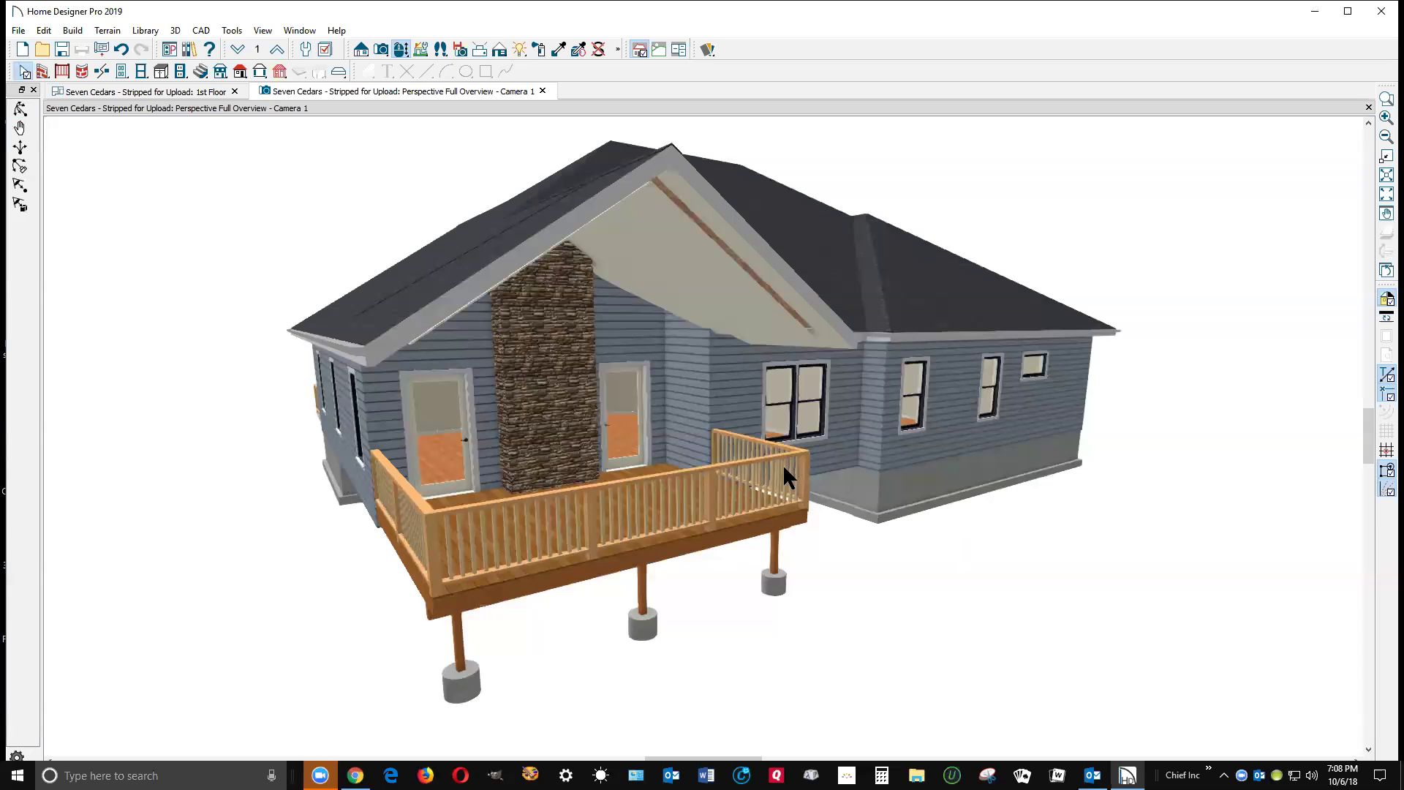
pyautogui.click(710, 516)
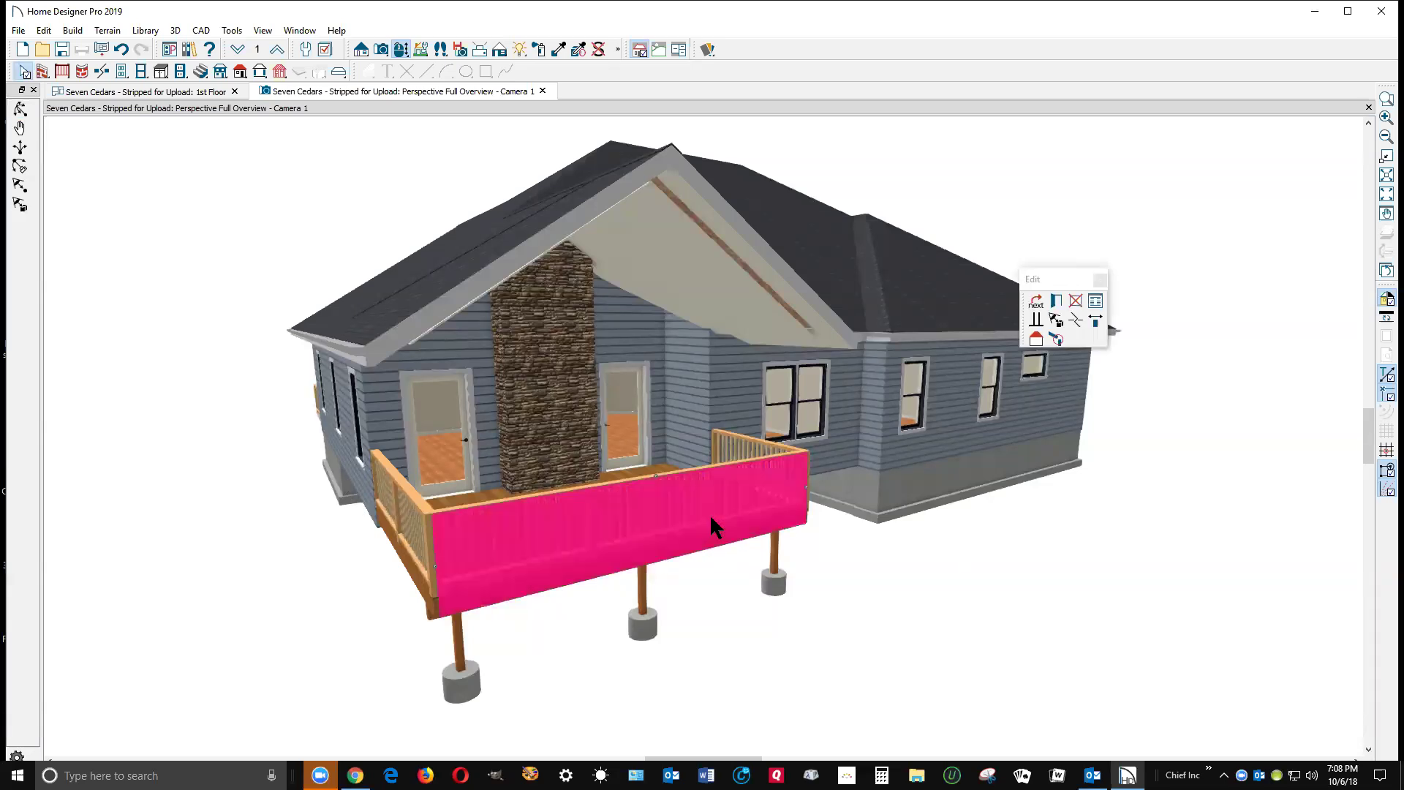
pyautogui.click(1057, 302)
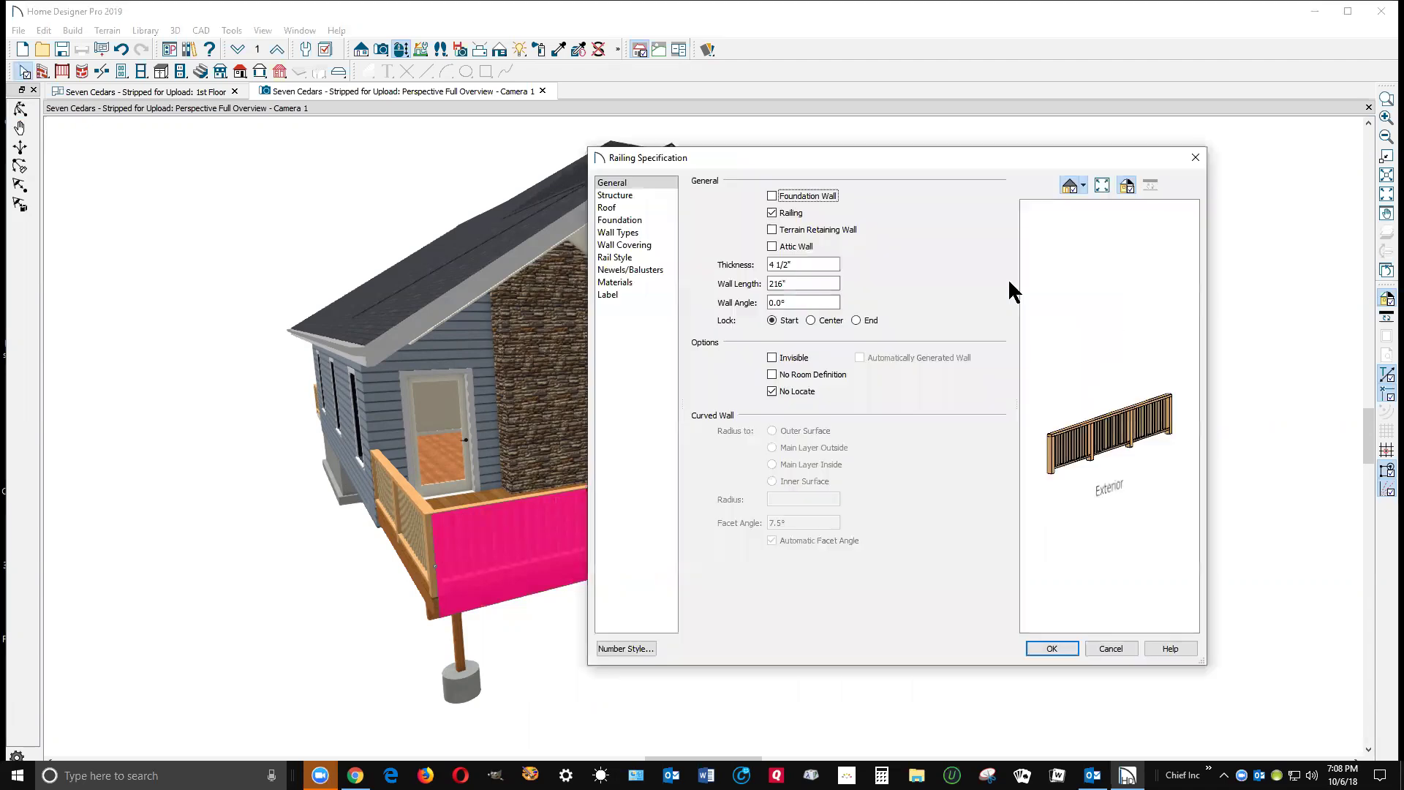
pyautogui.click(614, 258)
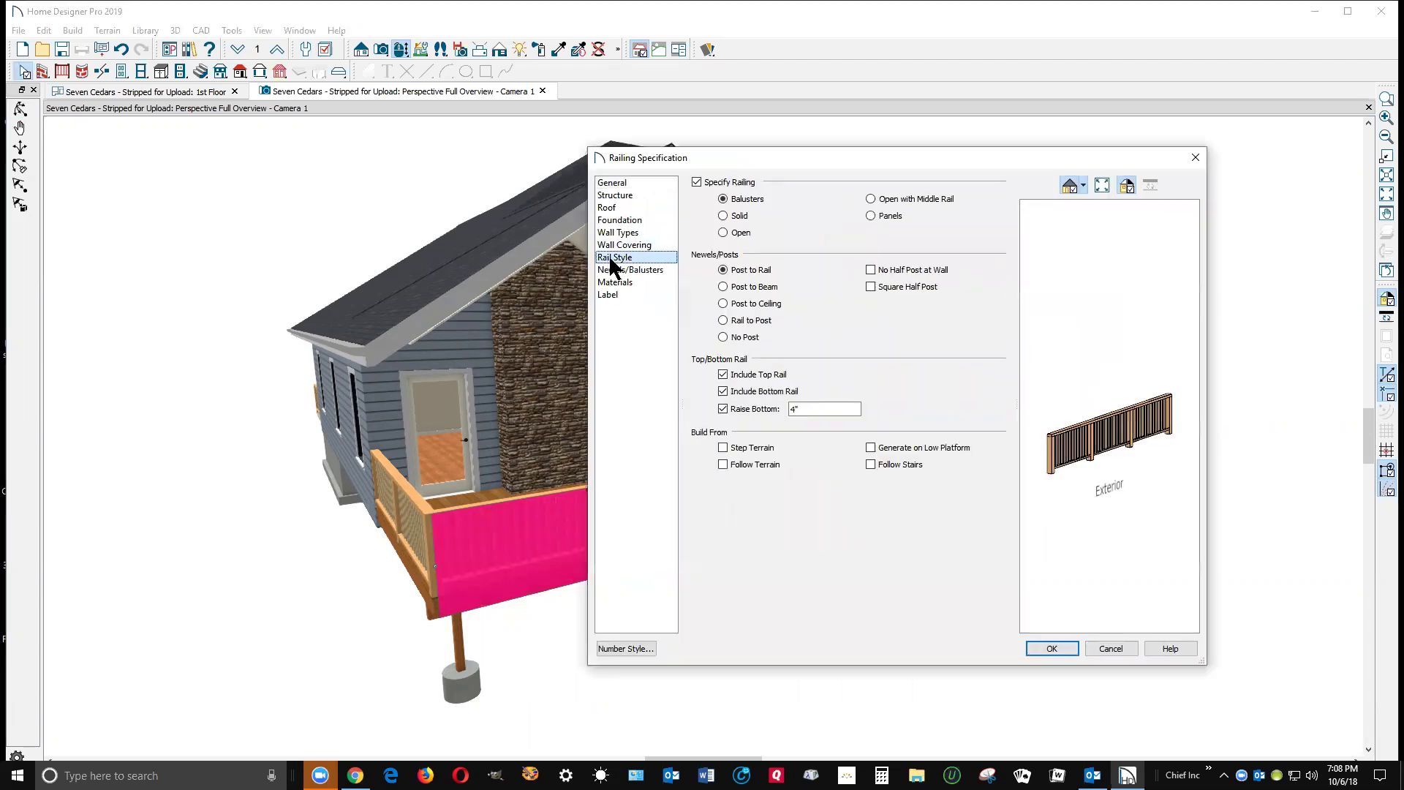
pyautogui.click(731, 285)
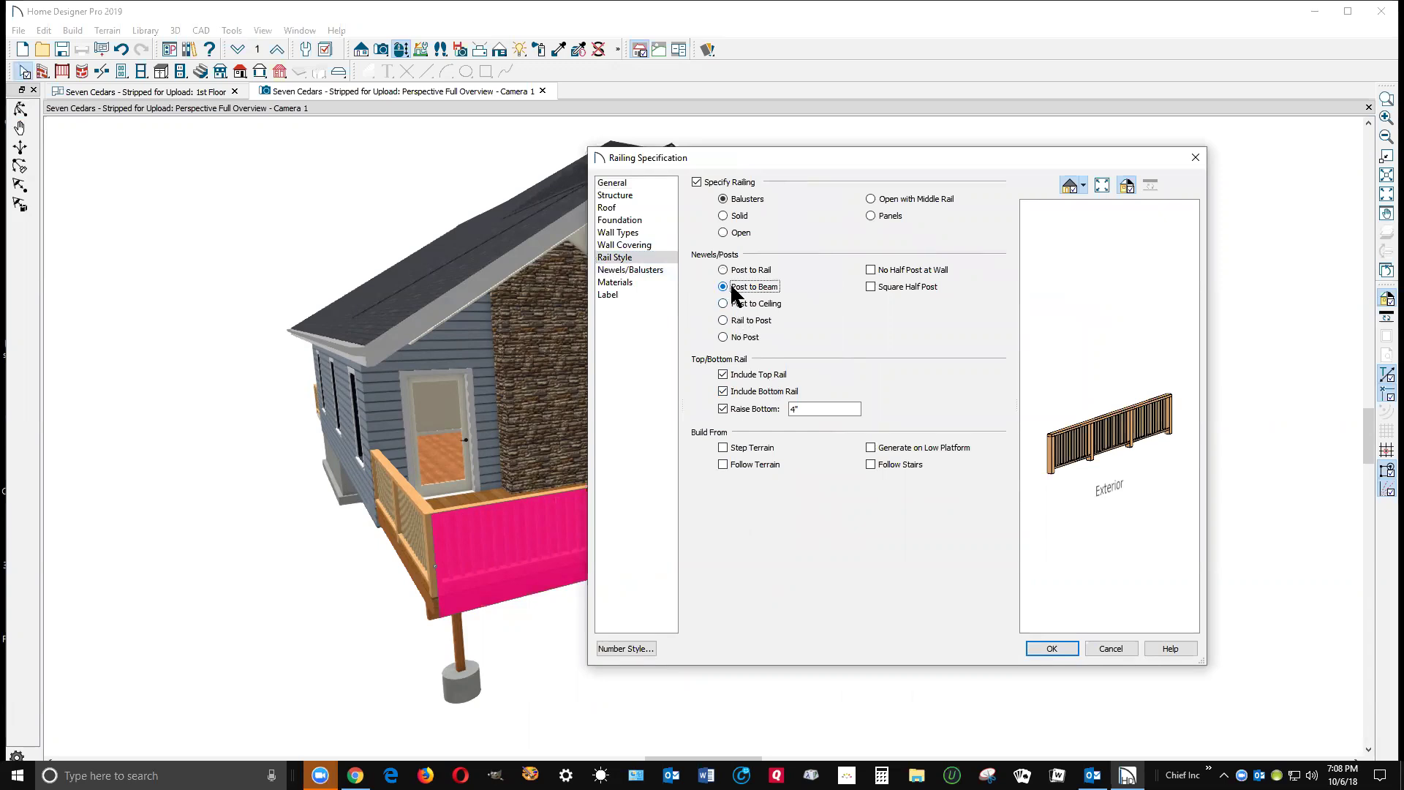
pyautogui.moveTo(1105, 437)
pyautogui.mouseDown()
pyautogui.moveTo(1012, 421)
pyautogui.moveTo(1172, 427)
pyautogui.moveTo(1091, 419)
pyautogui.mouseUp()
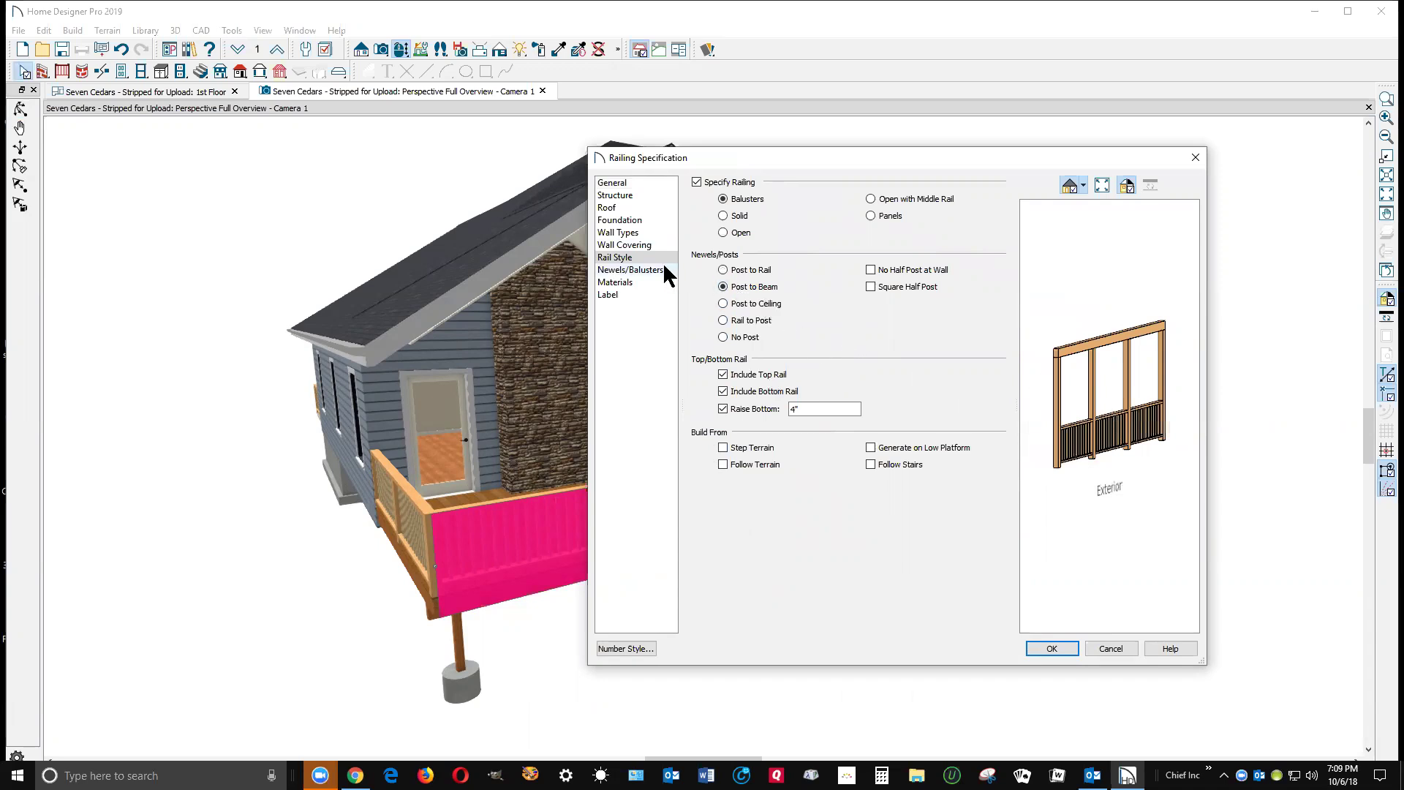
# Recheck the forum post's column request, and choose the basic Square Column from the core millwork library as the front railing's newel type.
pyautogui.moveTo(355, 775)
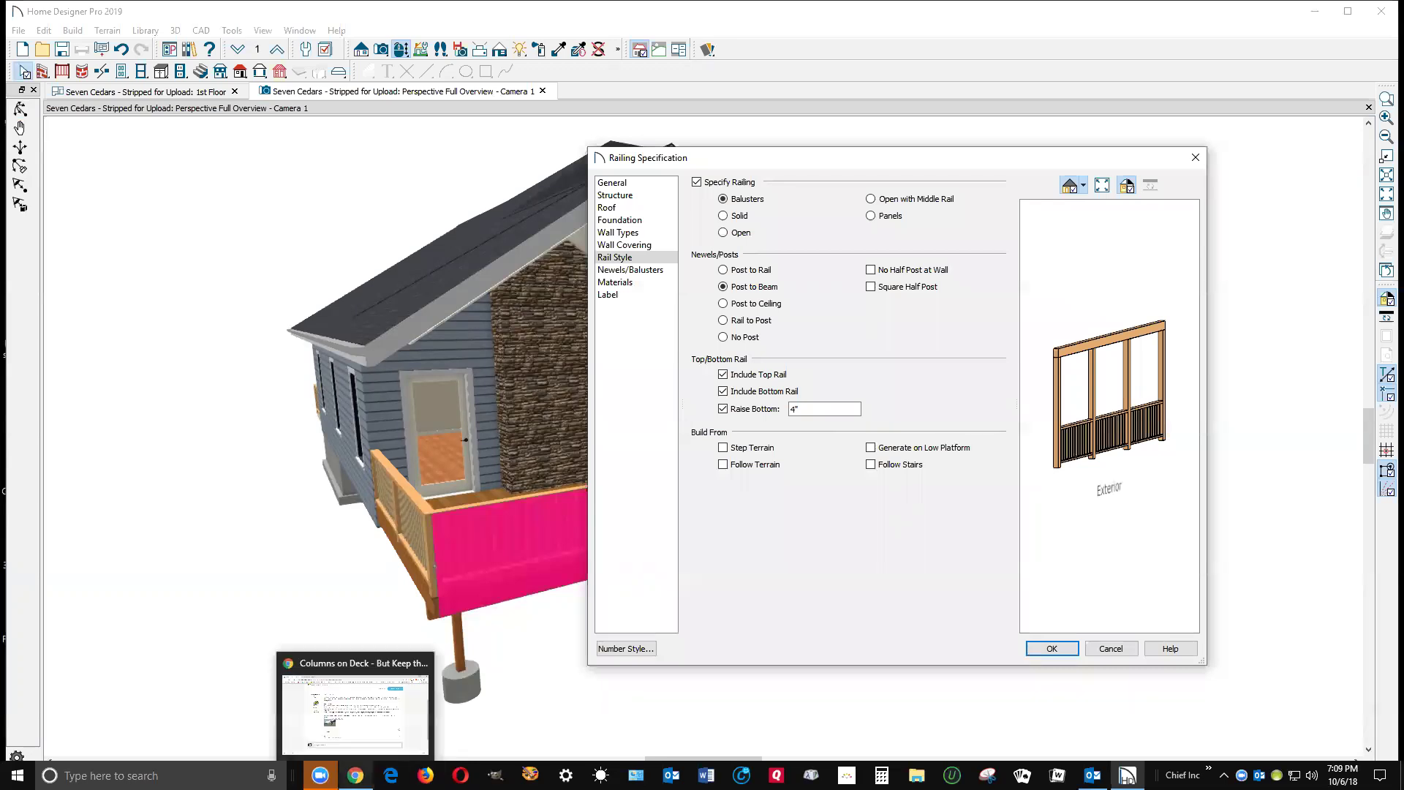
pyautogui.click(357, 695)
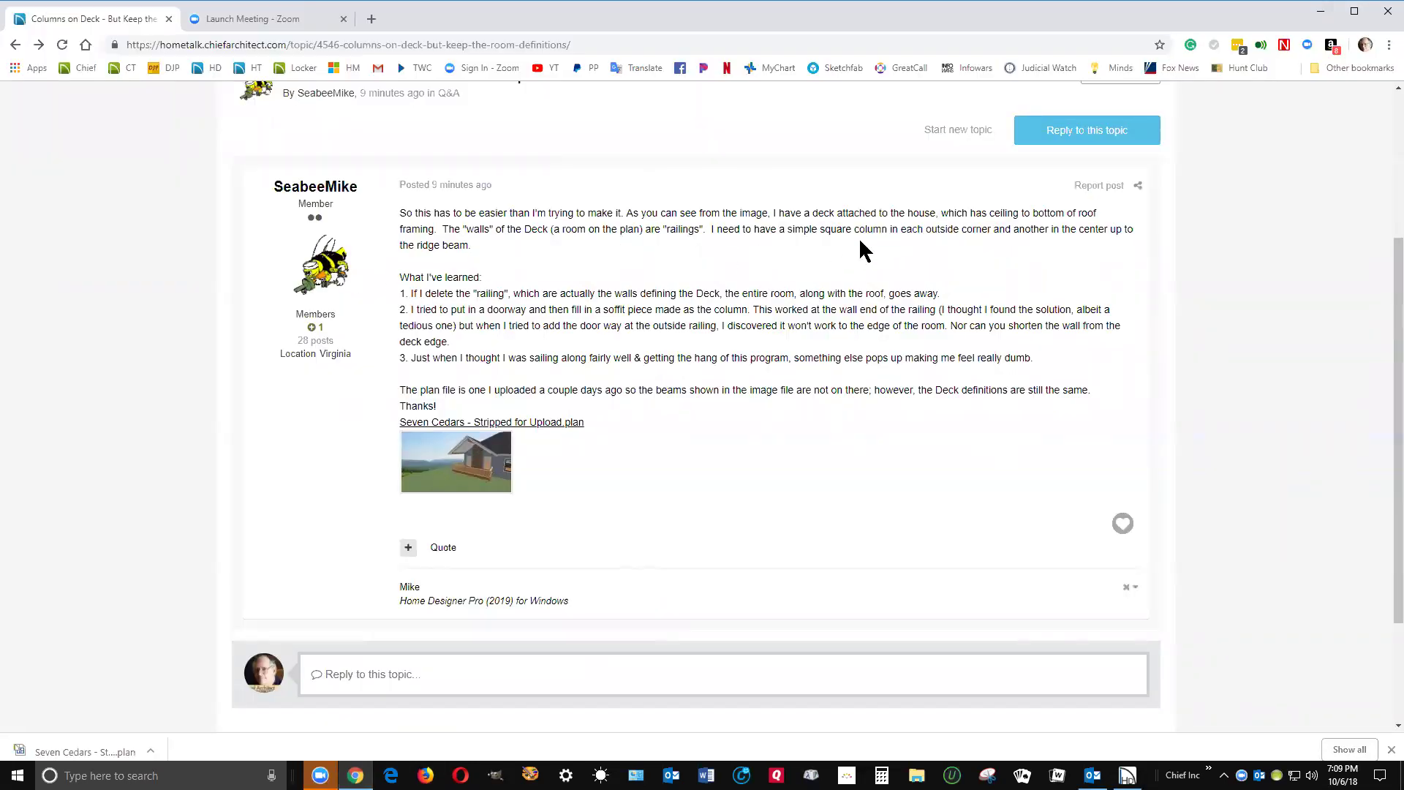
pyautogui.click(1321, 11)
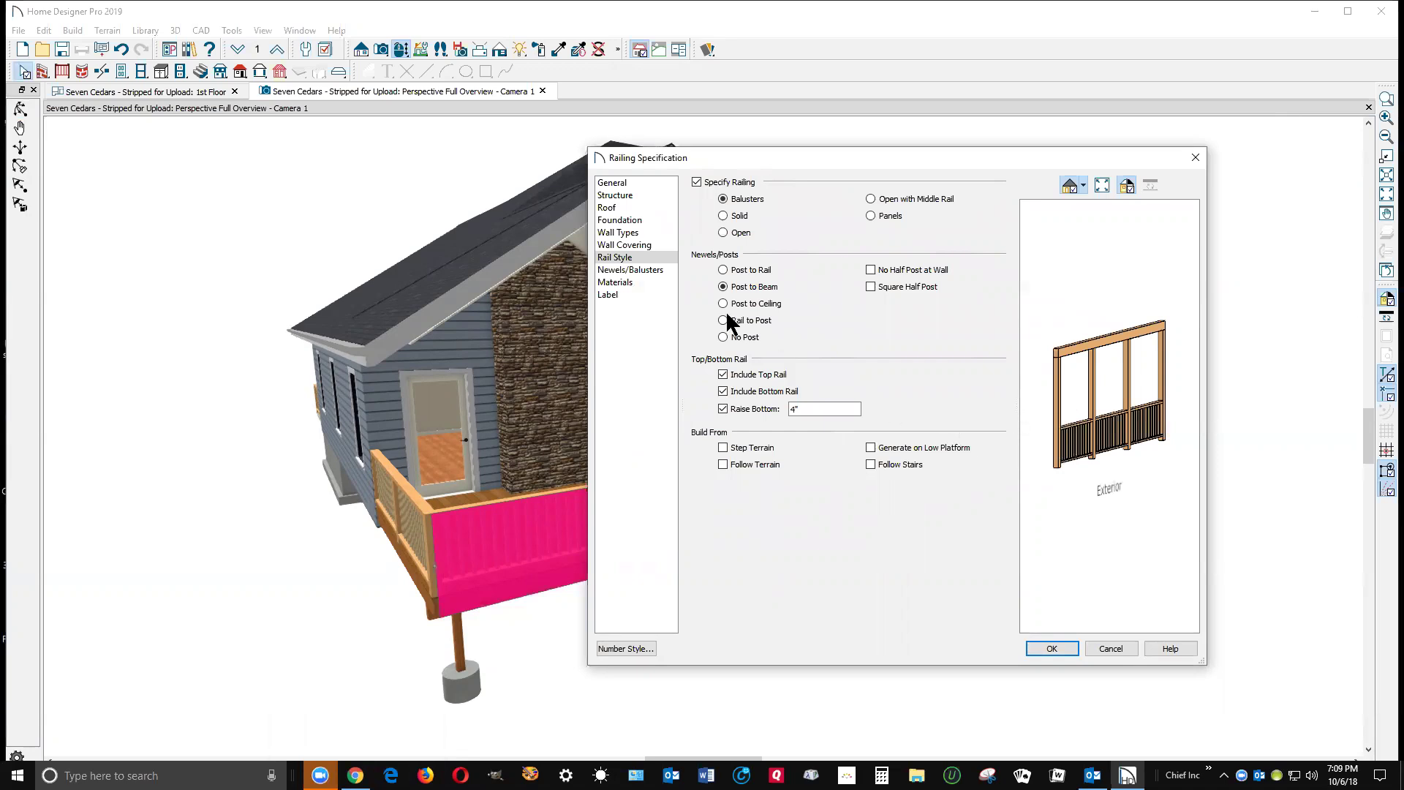
pyautogui.click(633, 270)
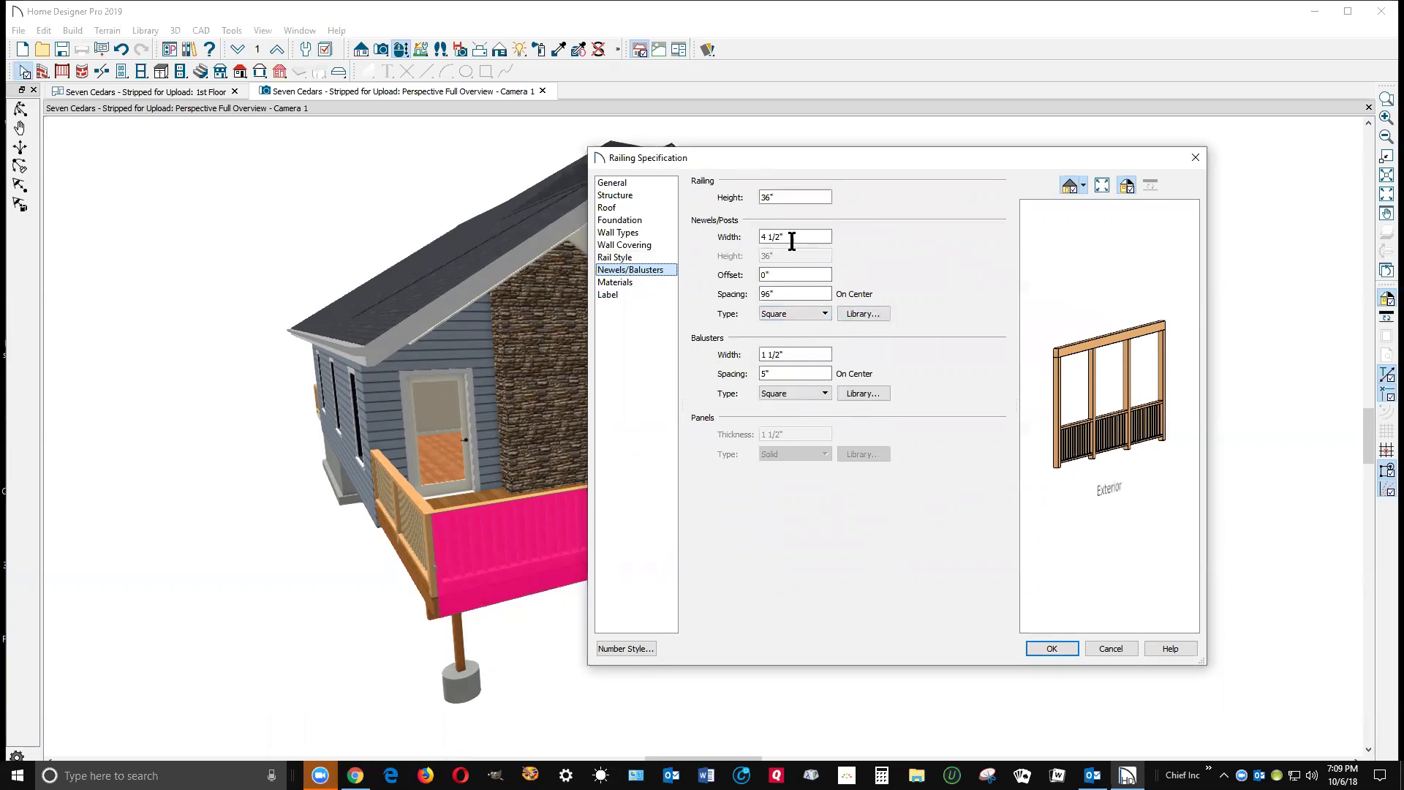
pyautogui.moveTo(788, 238); pyautogui.dragTo(754, 239)
pyautogui.click(878, 314)
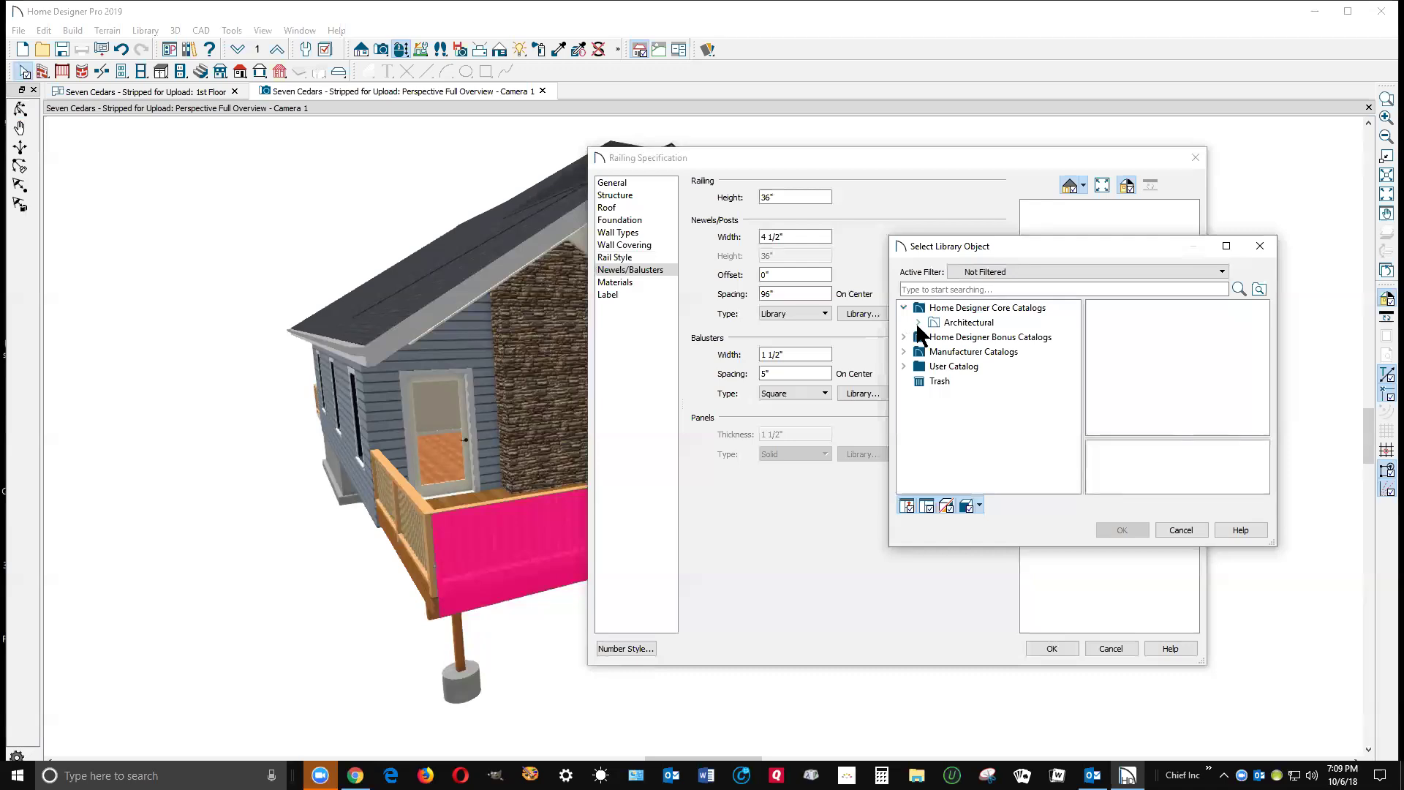
pyautogui.click(918, 322)
pyautogui.click(933, 351)
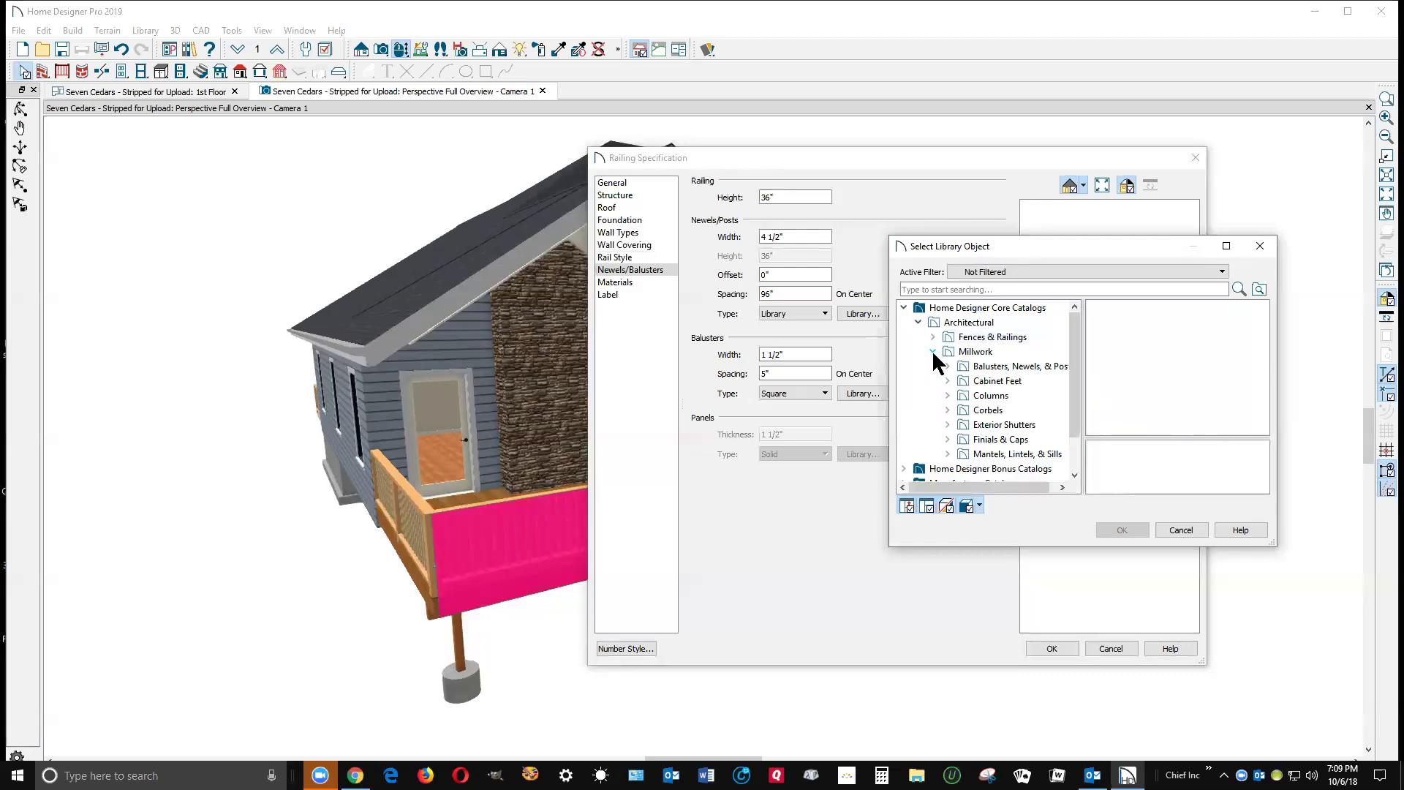
pyautogui.click(947, 394)
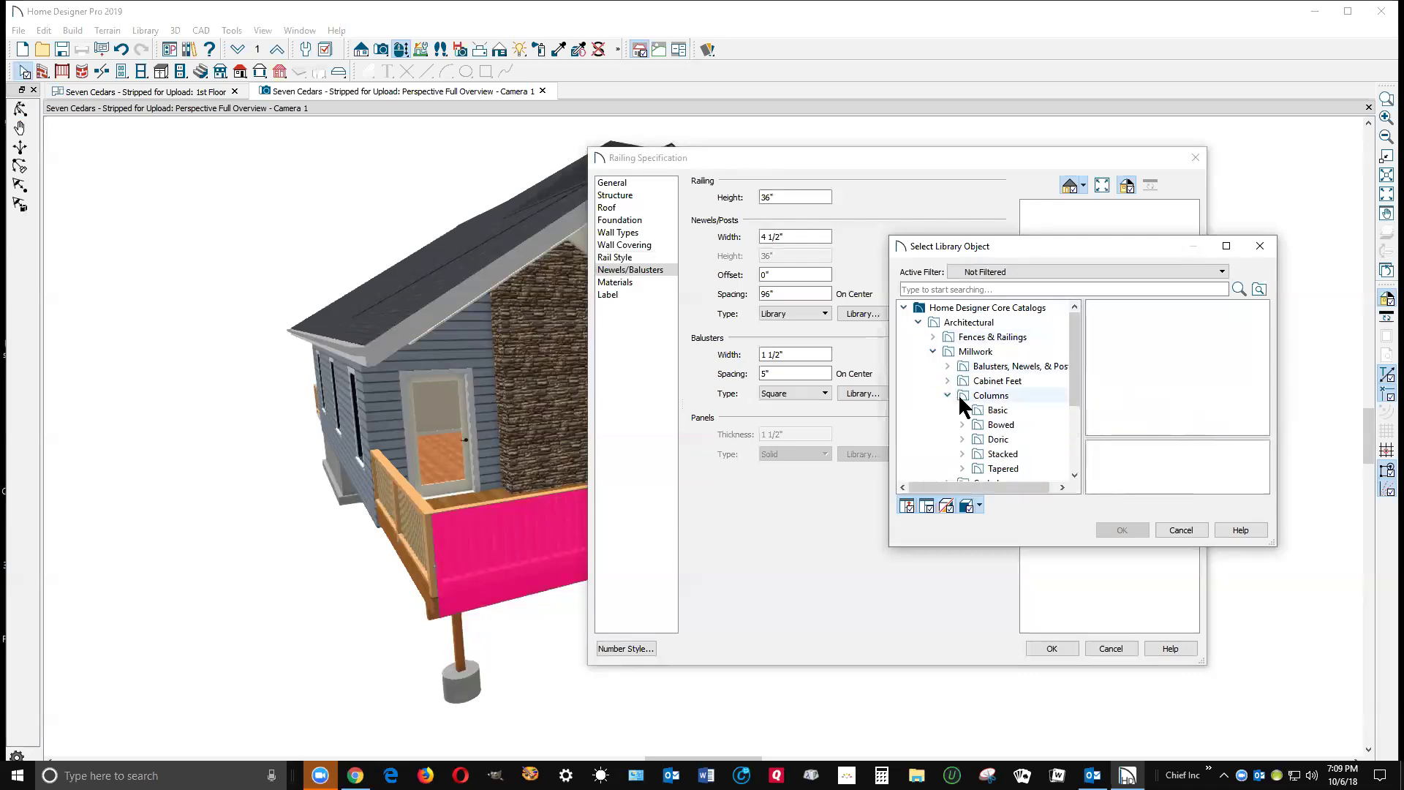
pyautogui.click(996, 411)
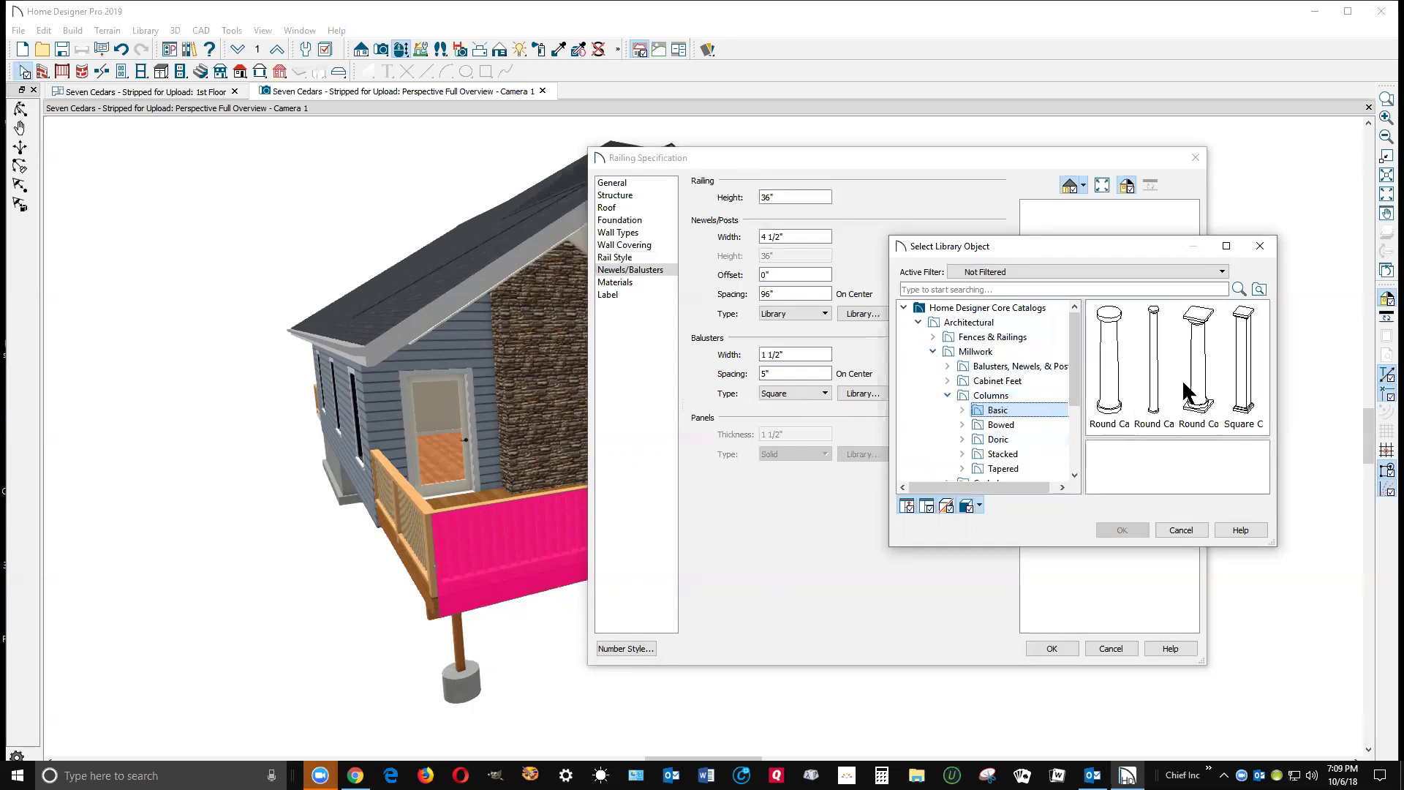
pyautogui.click(1251, 359)
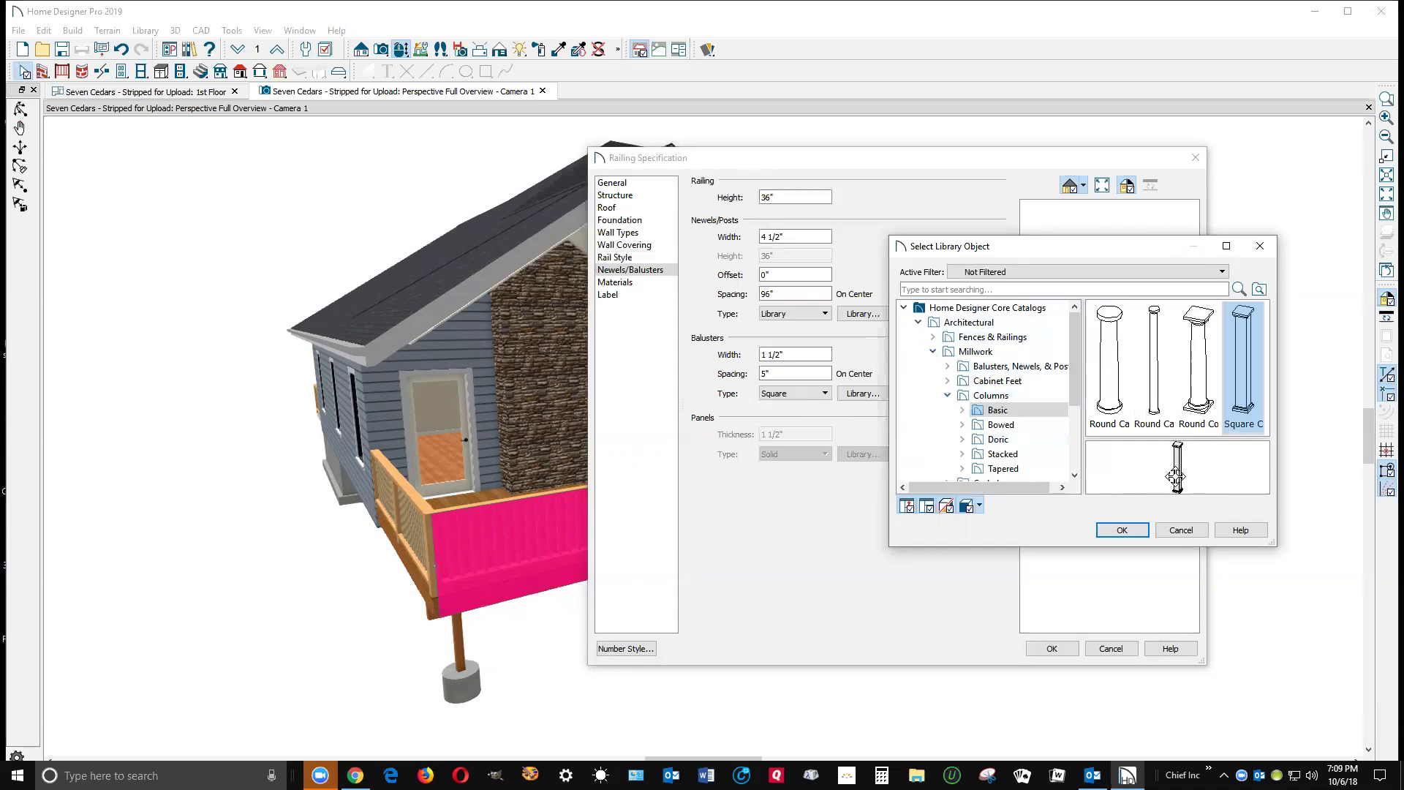
pyautogui.click(1122, 529)
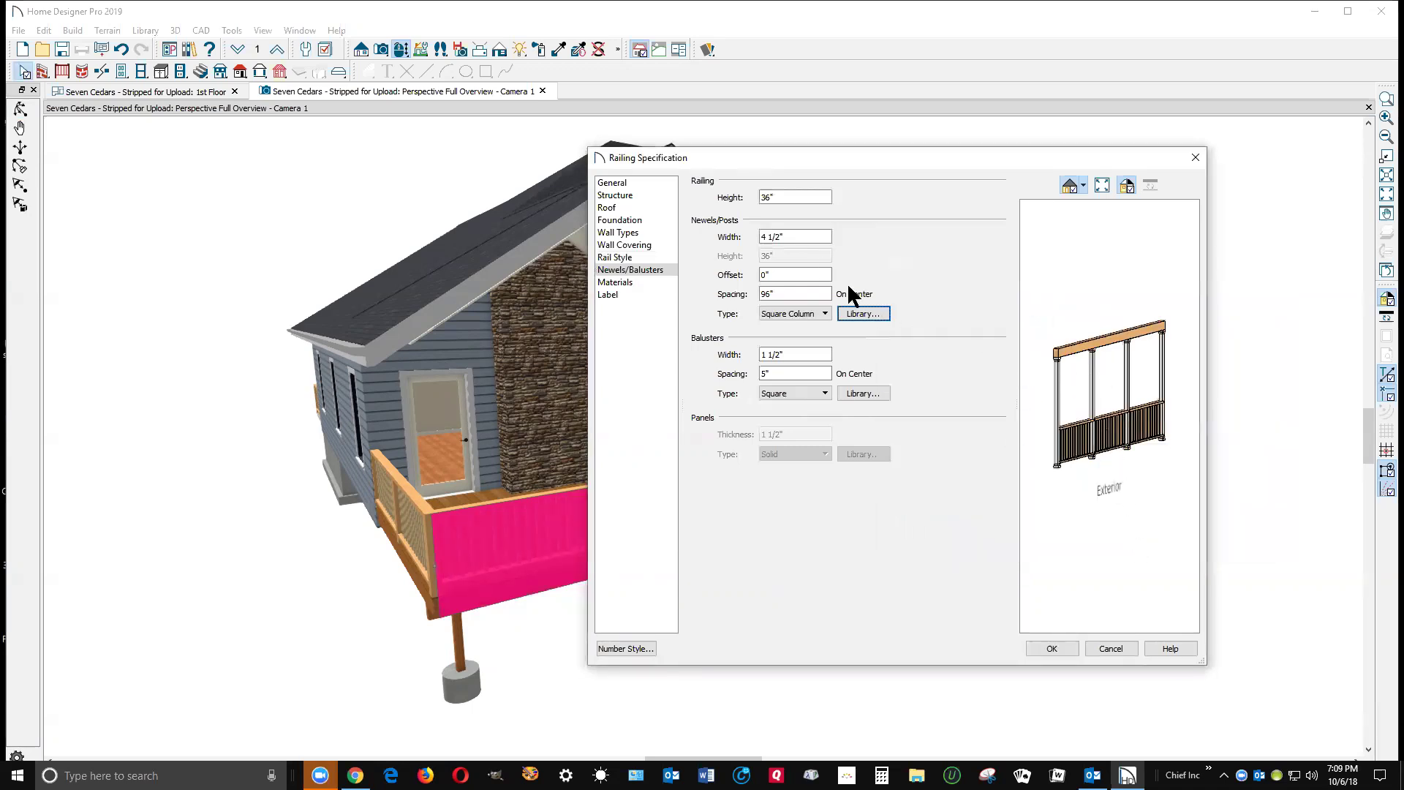
# Set the front railing's newel width to 12", apply the railing changes and deselect it.
pyautogui.click(784, 235)
pyautogui.click(784, 236)
pyautogui.write('12')
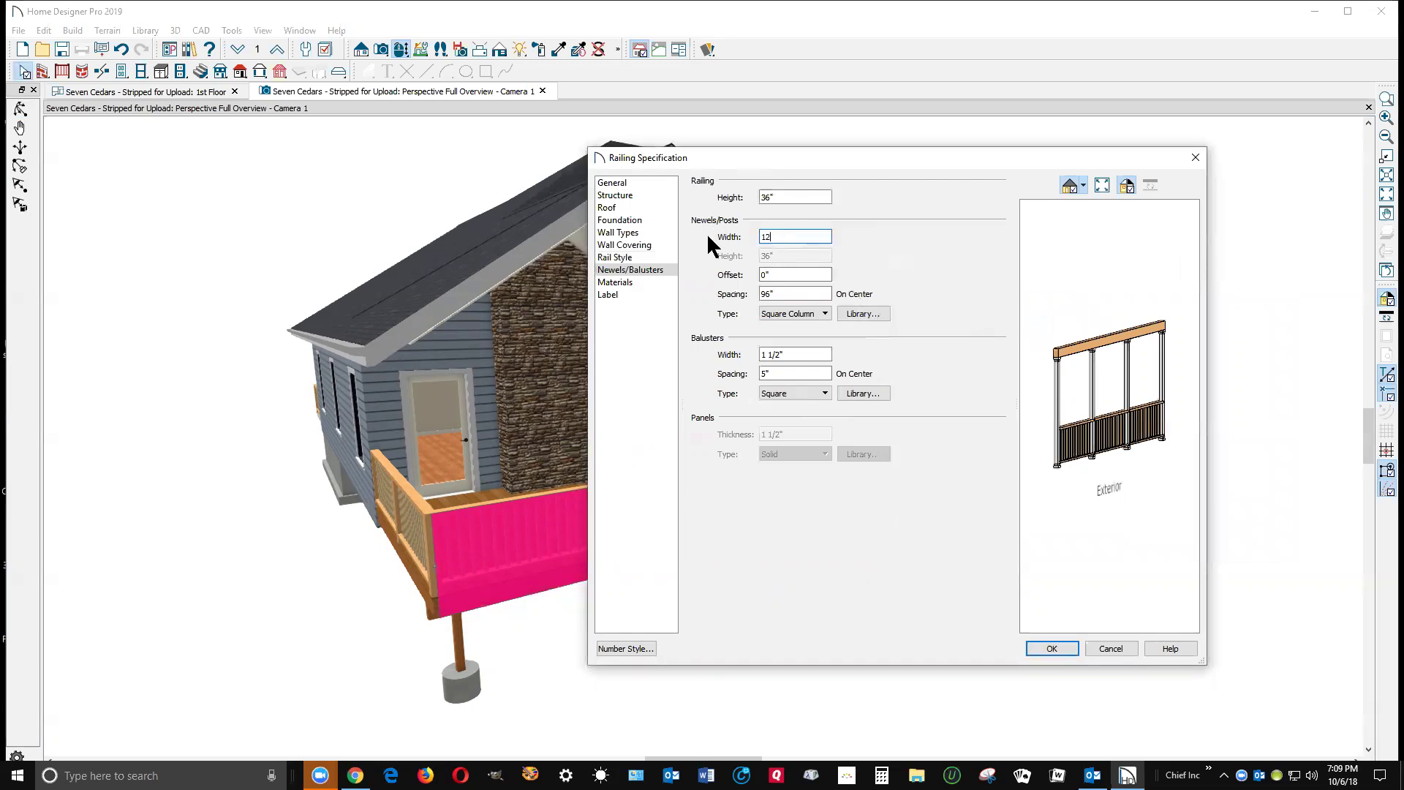
pyautogui.press('Tab')
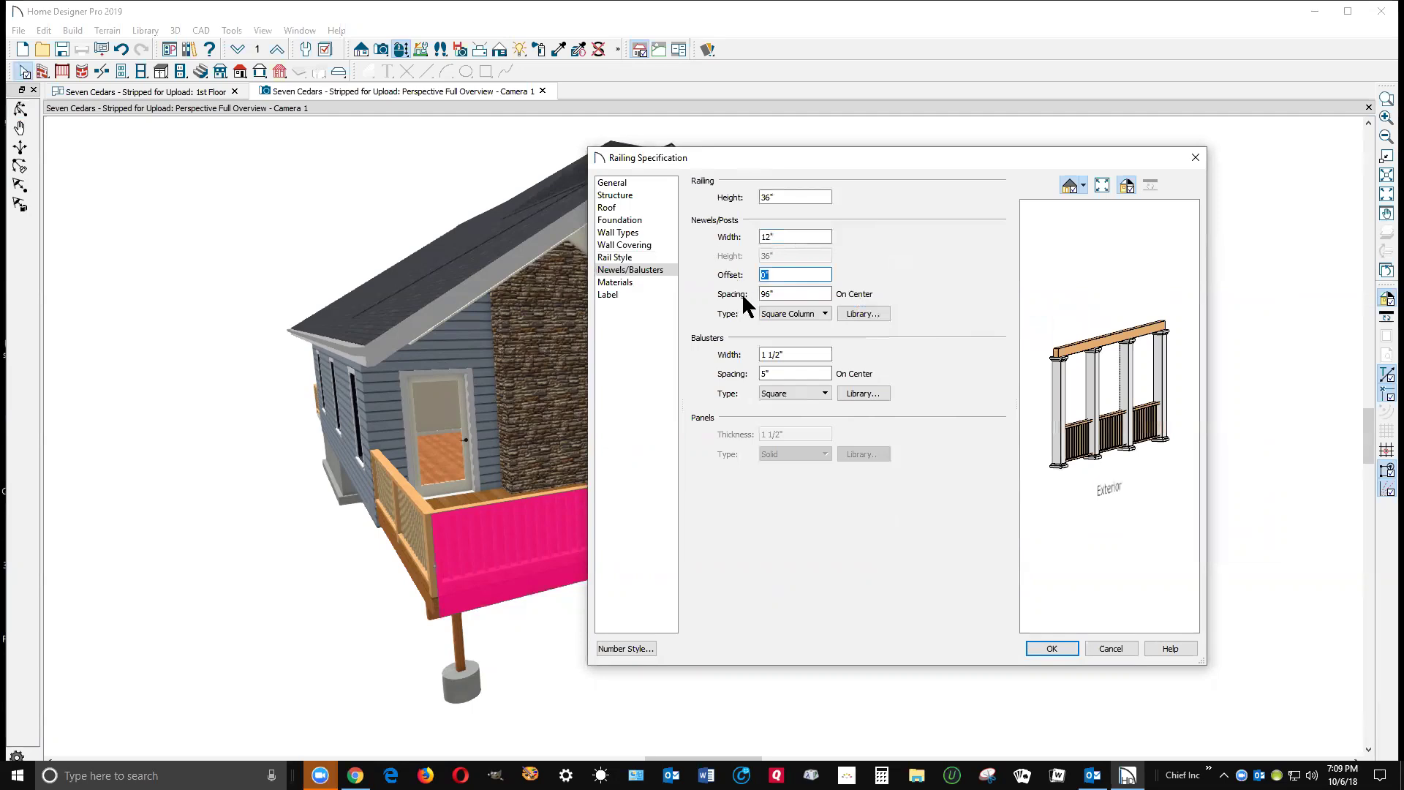
pyautogui.click(1065, 645)
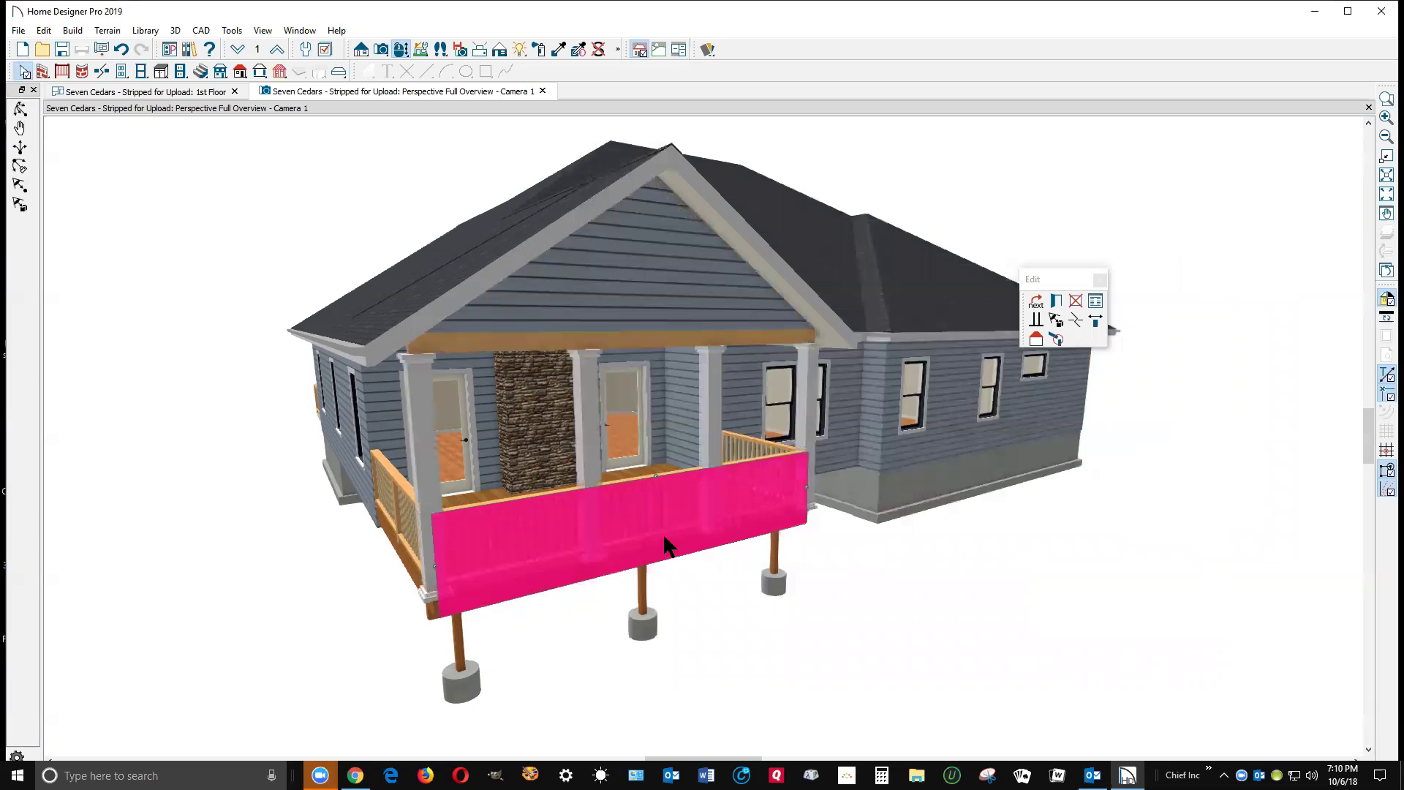
pyautogui.press('Escape')
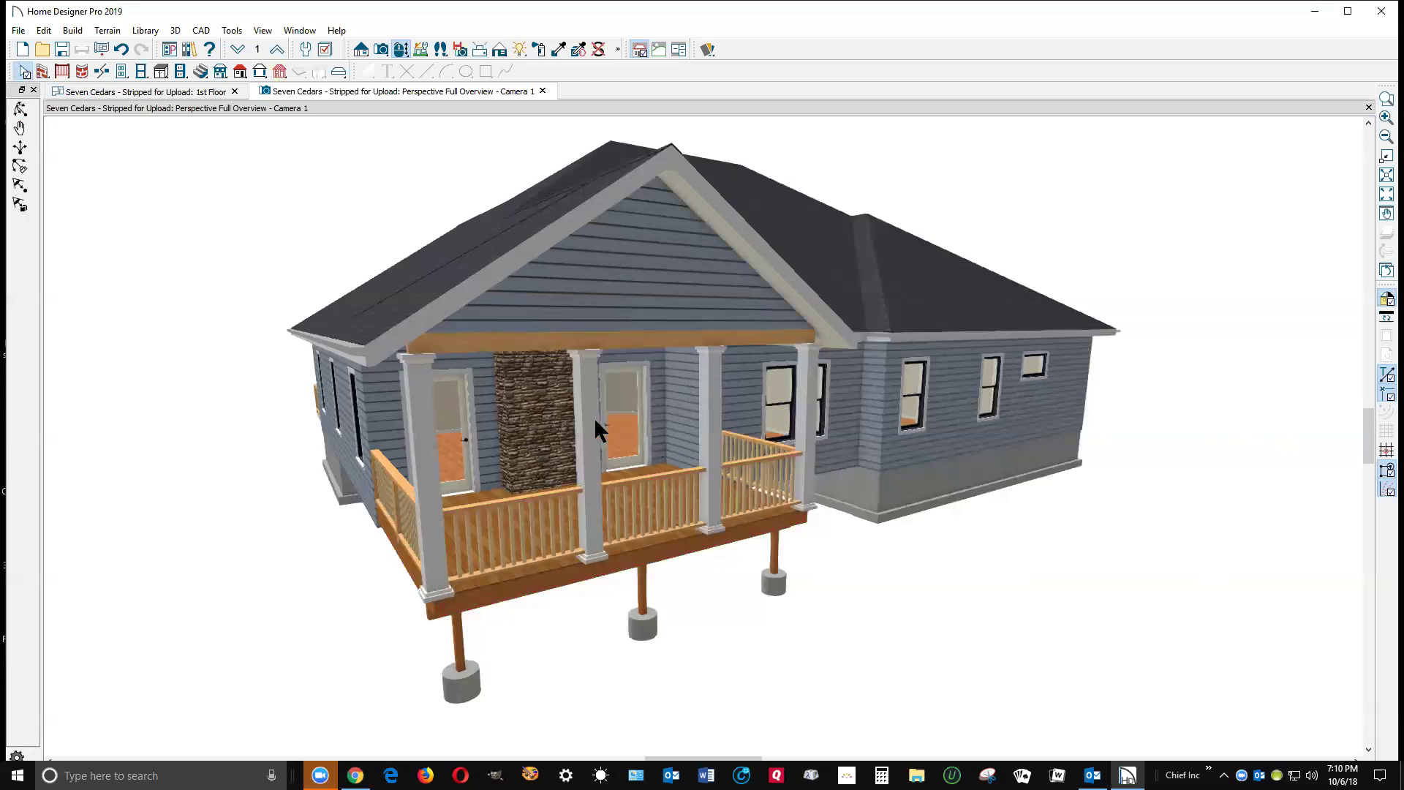
# Set the front railing's newel spacing to 240" on center.
pyautogui.click(551, 491)
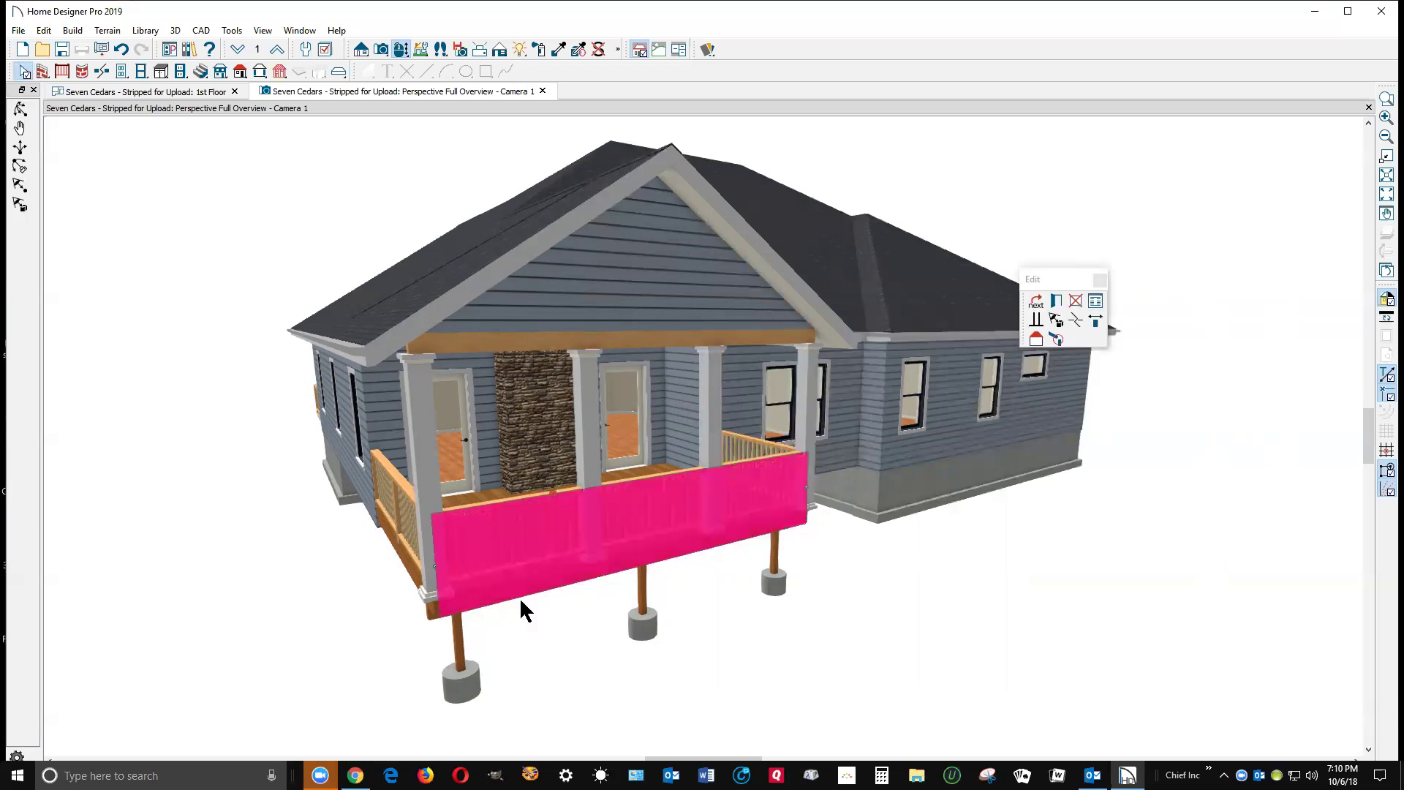
pyautogui.click(1056, 302)
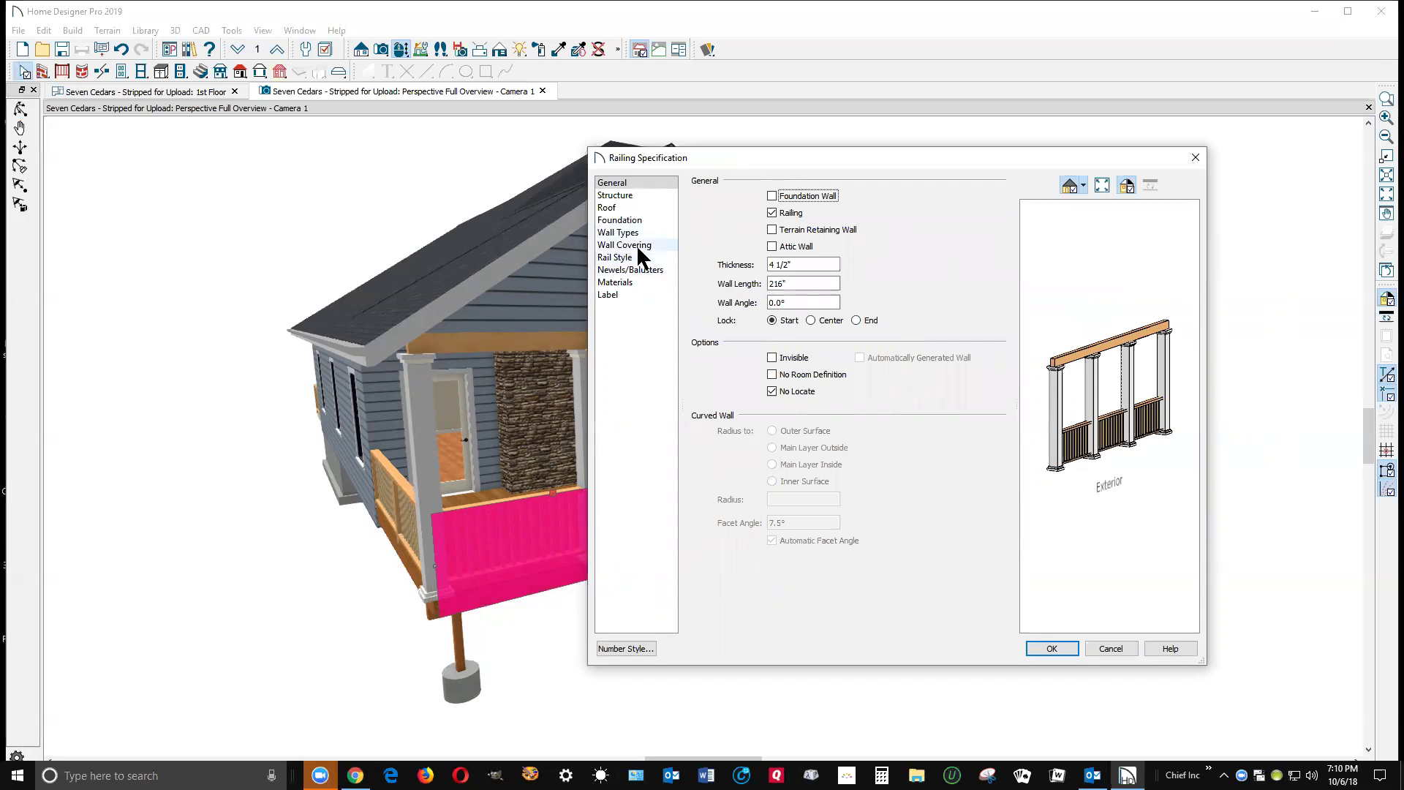
pyautogui.click(629, 270)
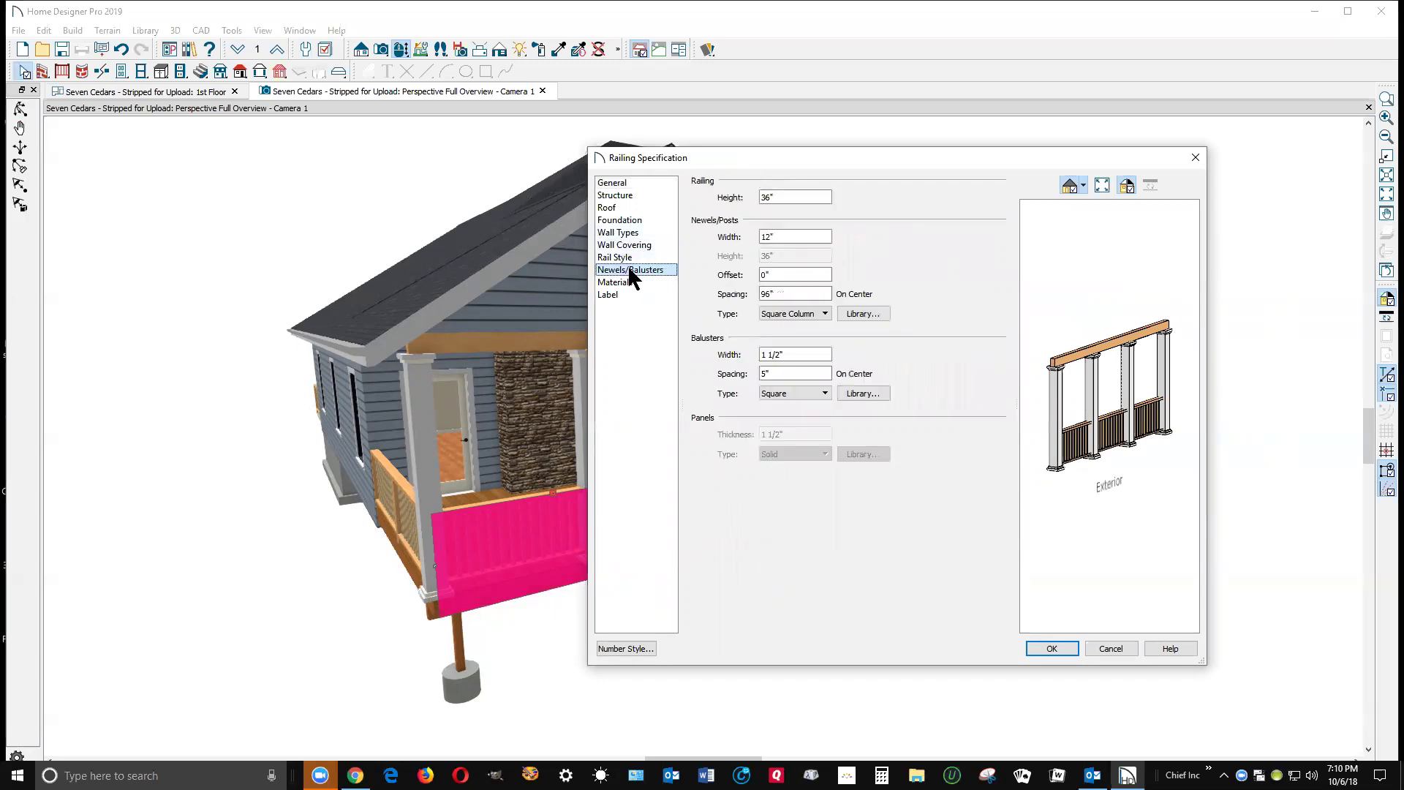
pyautogui.doubleClick(808, 294)
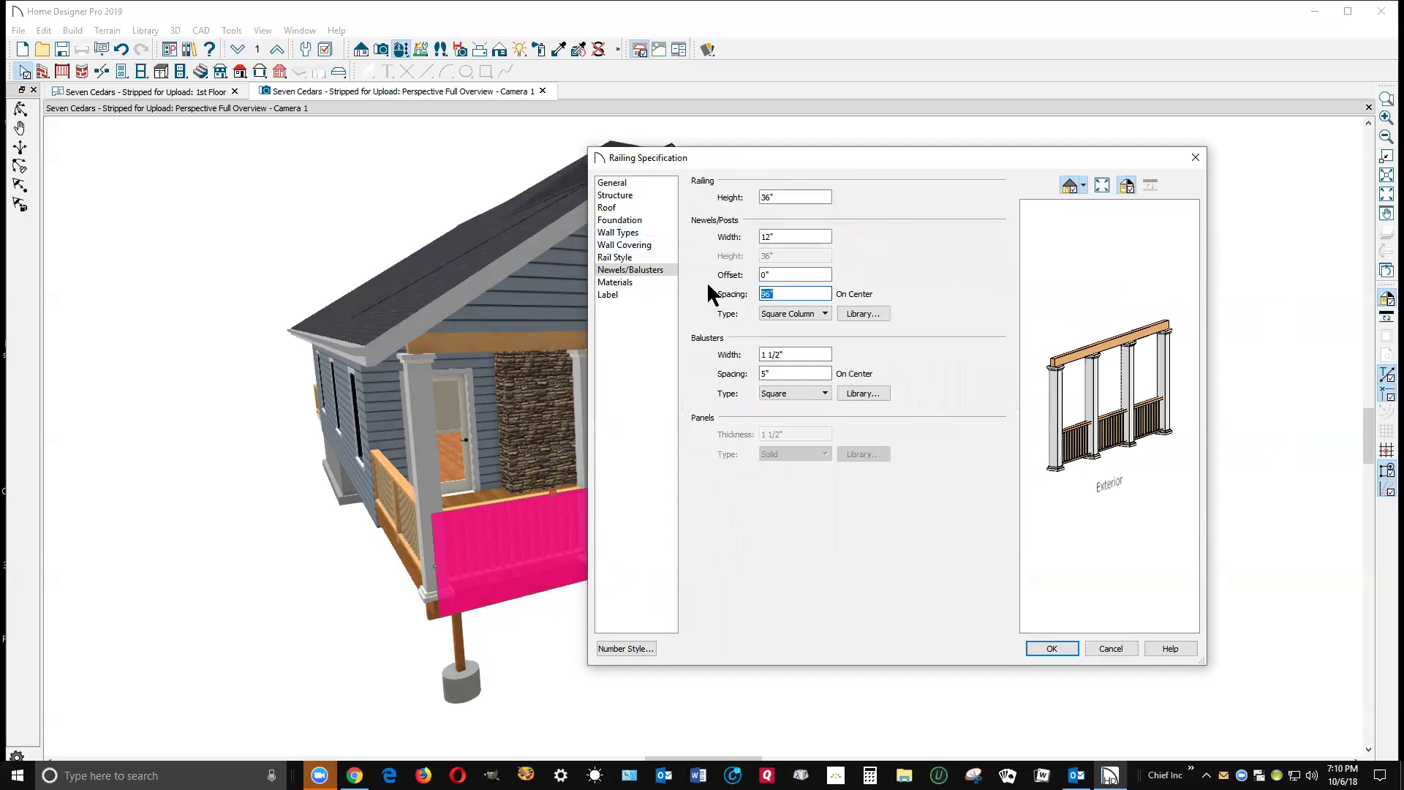
pyautogui.write('240')
pyautogui.press('Tab')
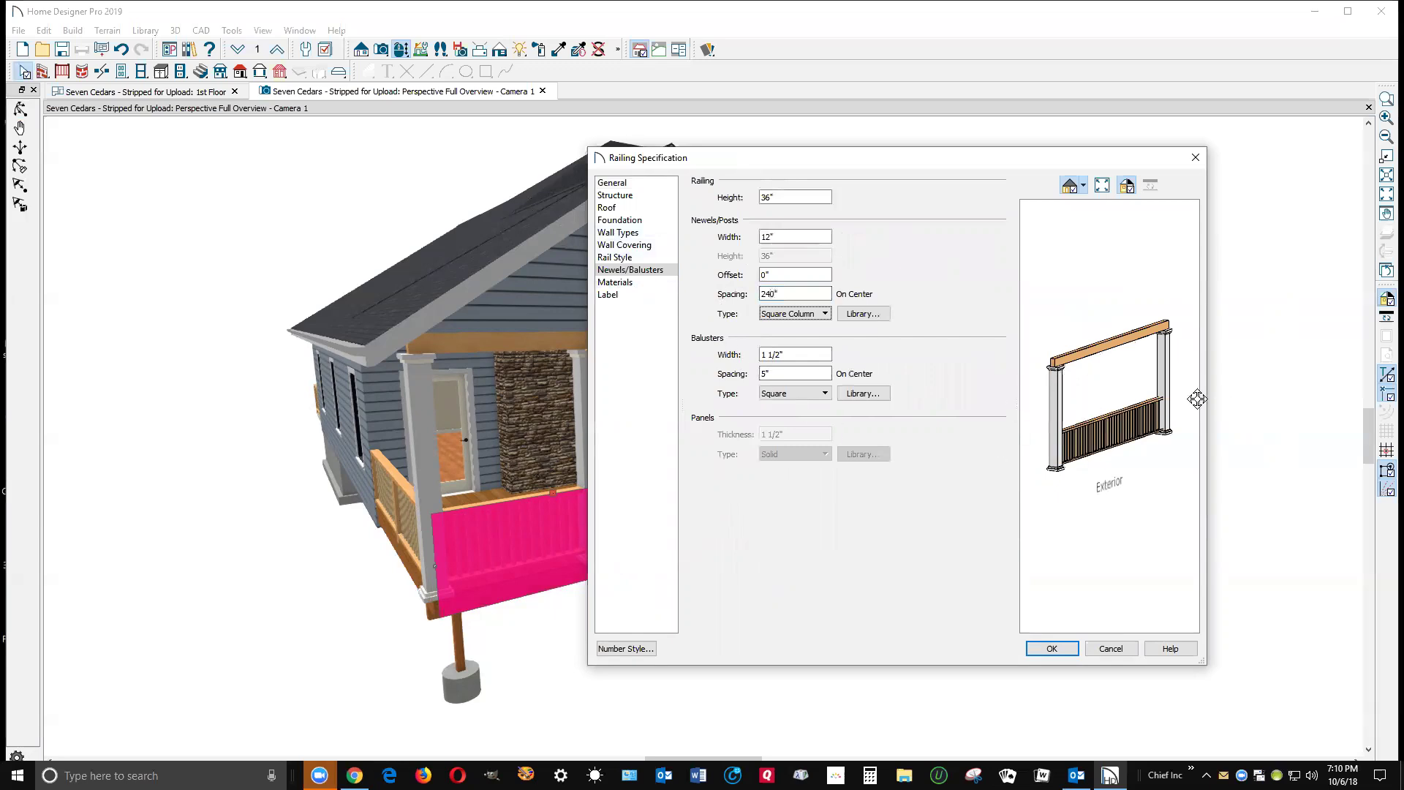
# Make the front railing style Open, exclude its top and bottom rails, and apply the changes.
pyautogui.click(622, 258)
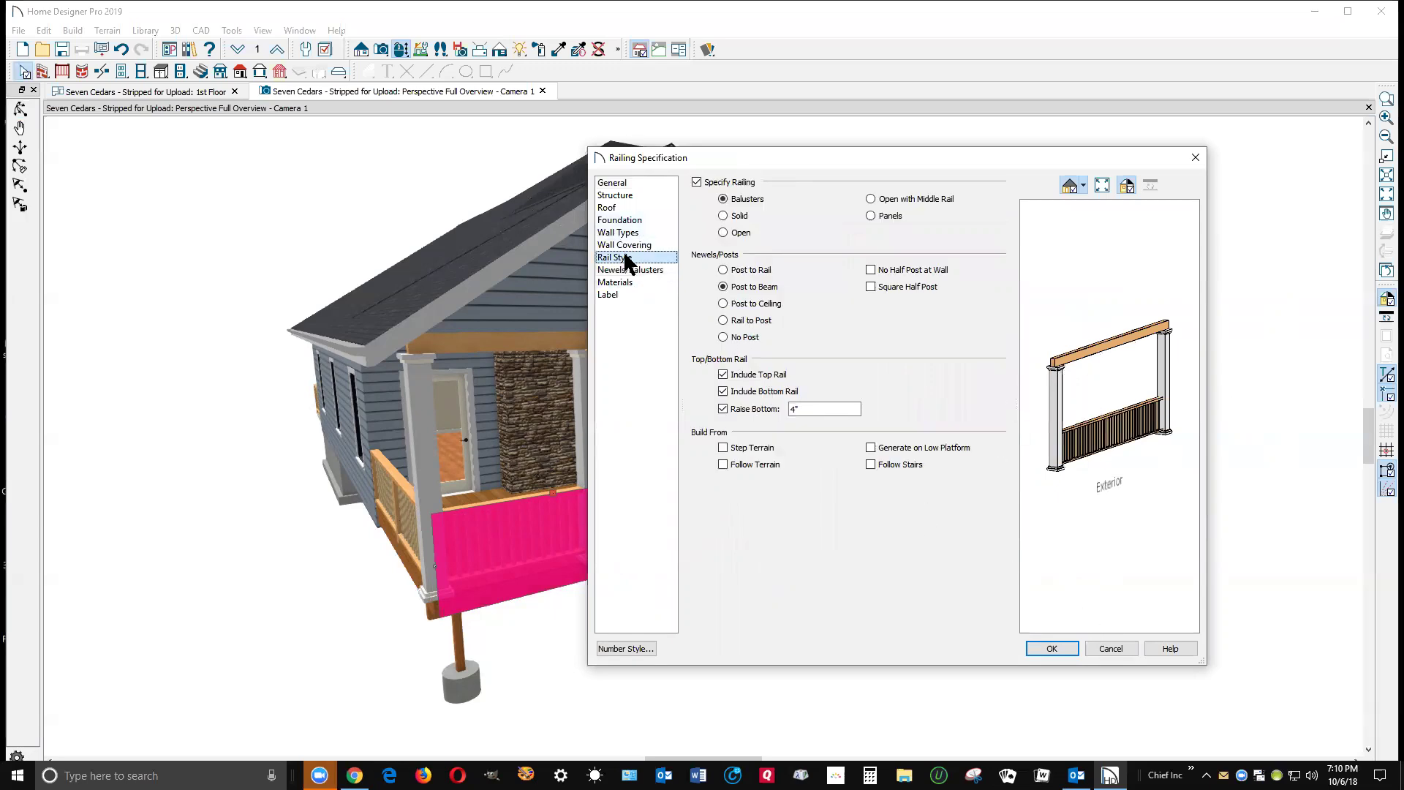
pyautogui.click(729, 230)
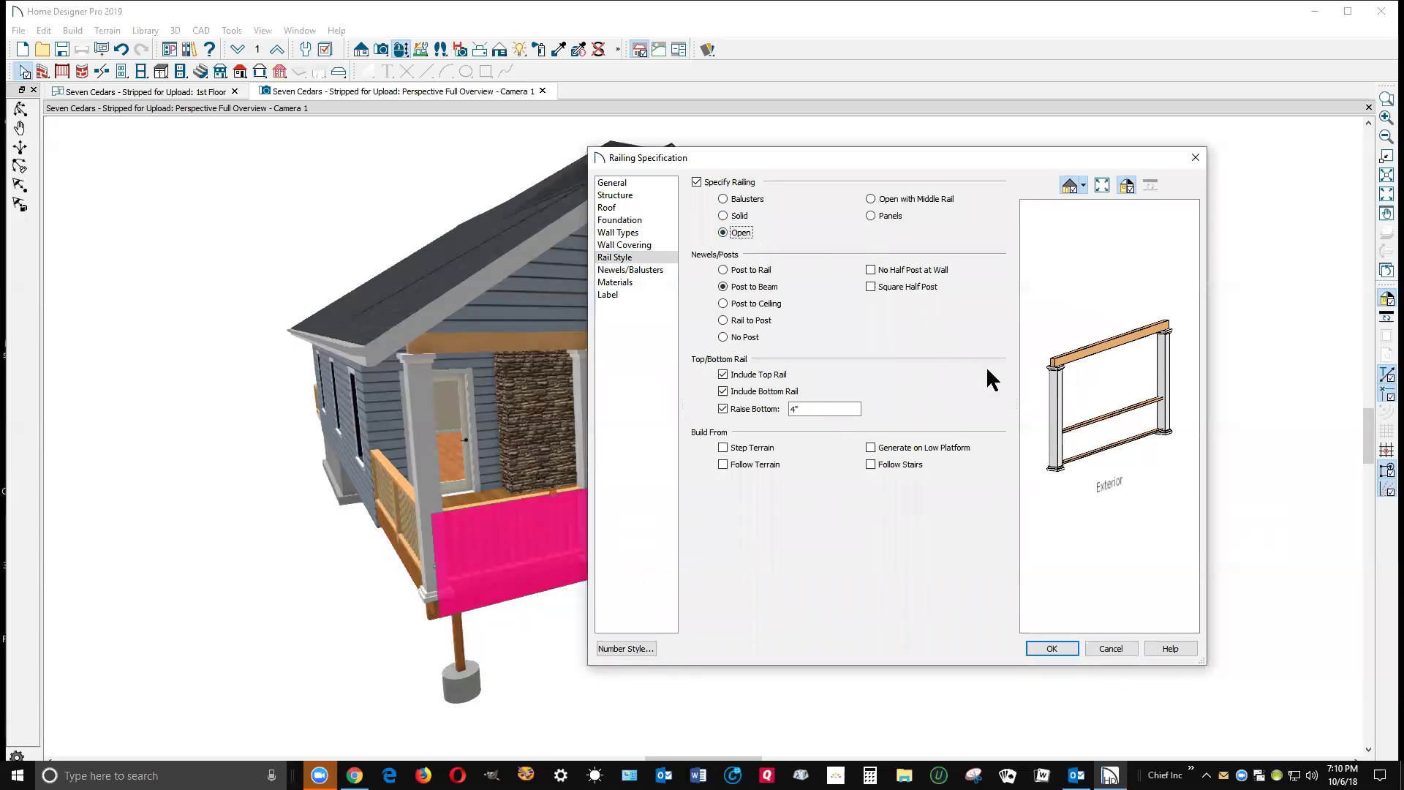
pyautogui.click(734, 375)
pyautogui.click(726, 391)
pyautogui.click(727, 407)
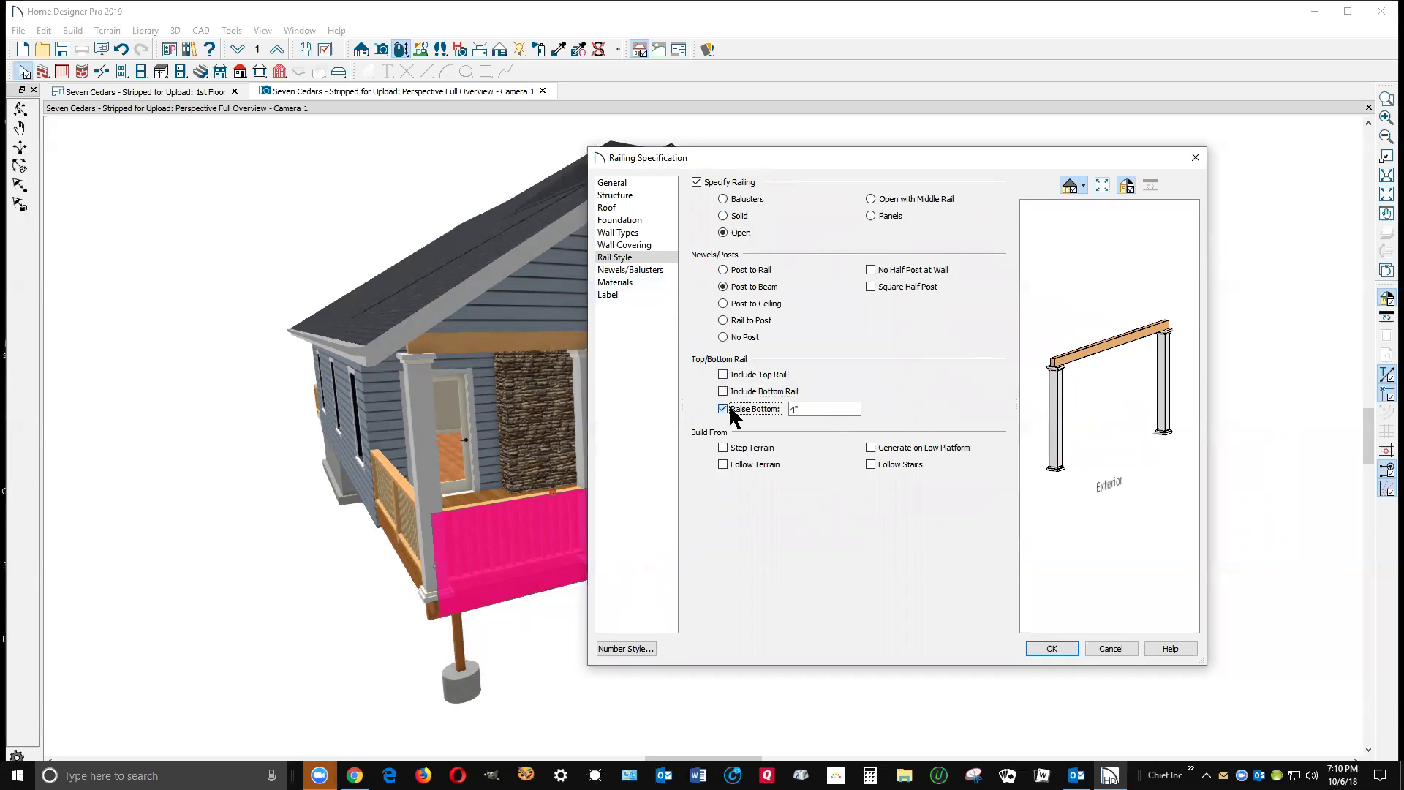
pyautogui.click(1065, 648)
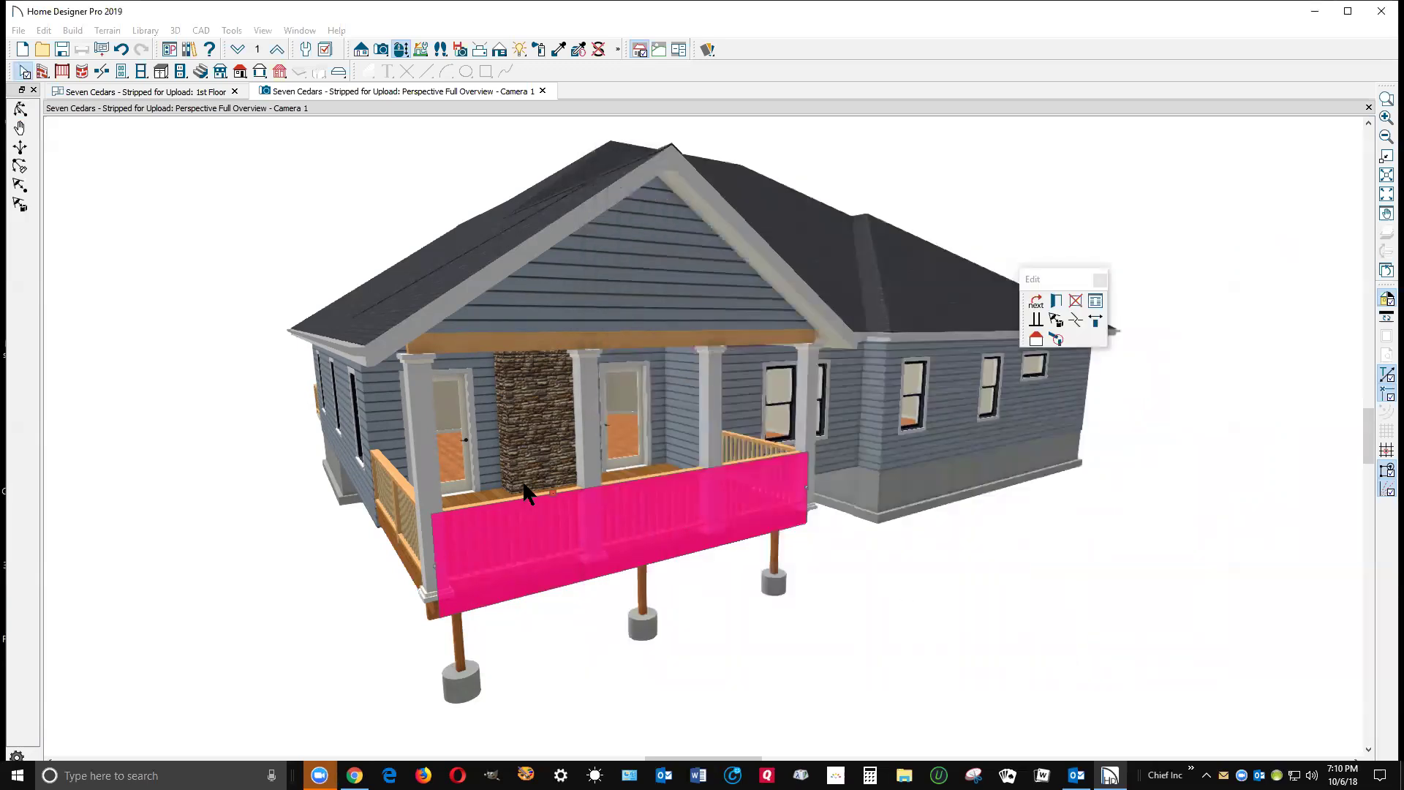
pyautogui.press('Delete')
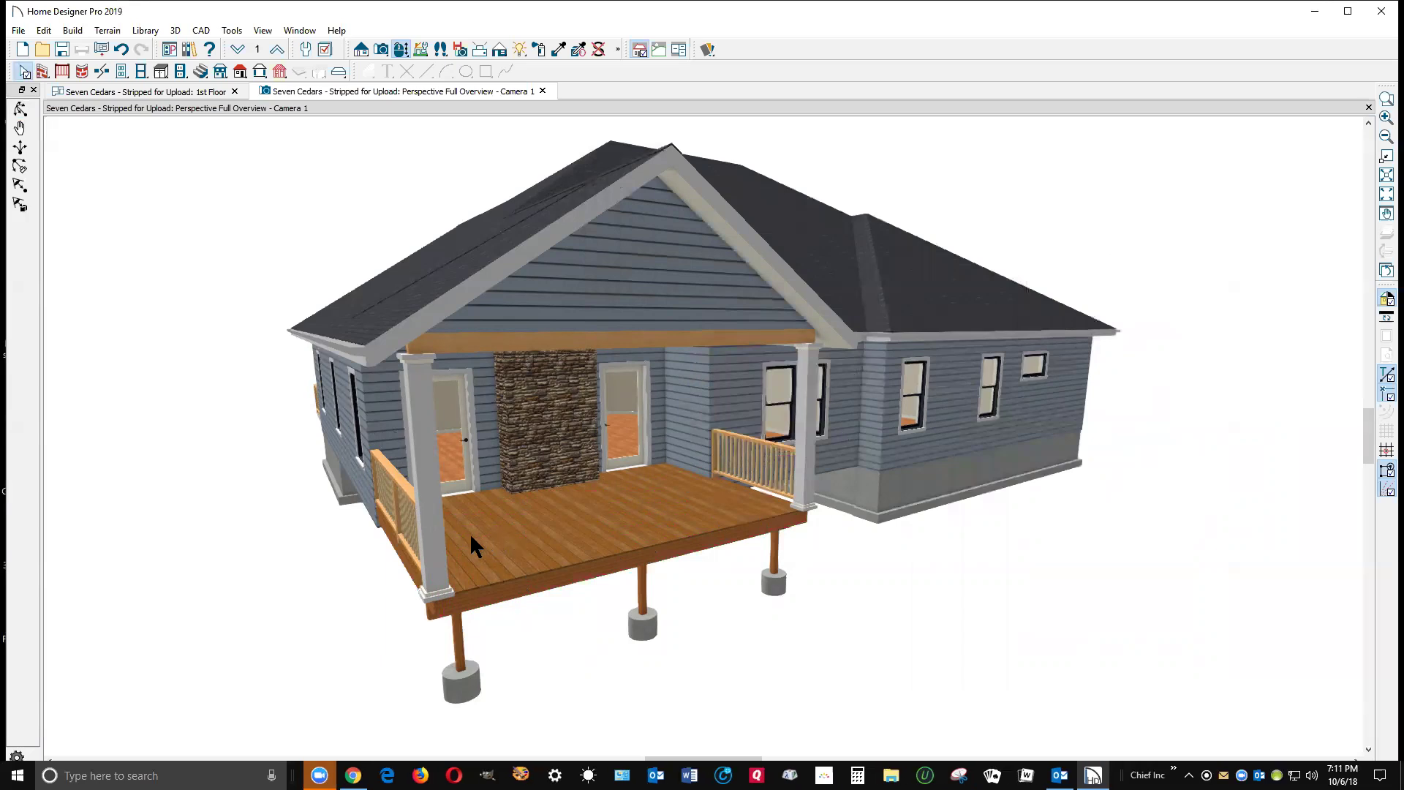
# Set the open front railing's newel spacing to 132" on center, apply it and deselect the railing.
pyautogui.click(445, 554)
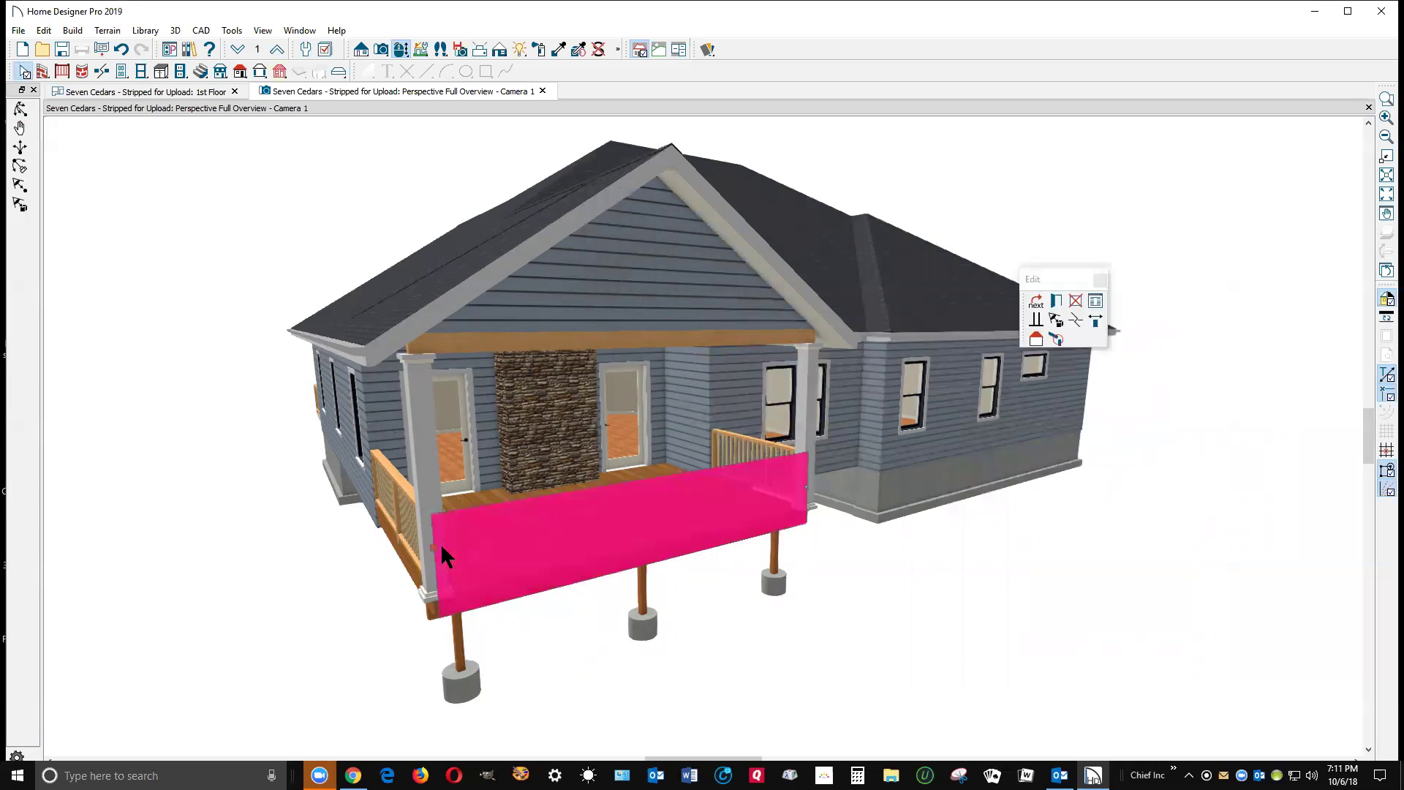
pyautogui.click(1058, 301)
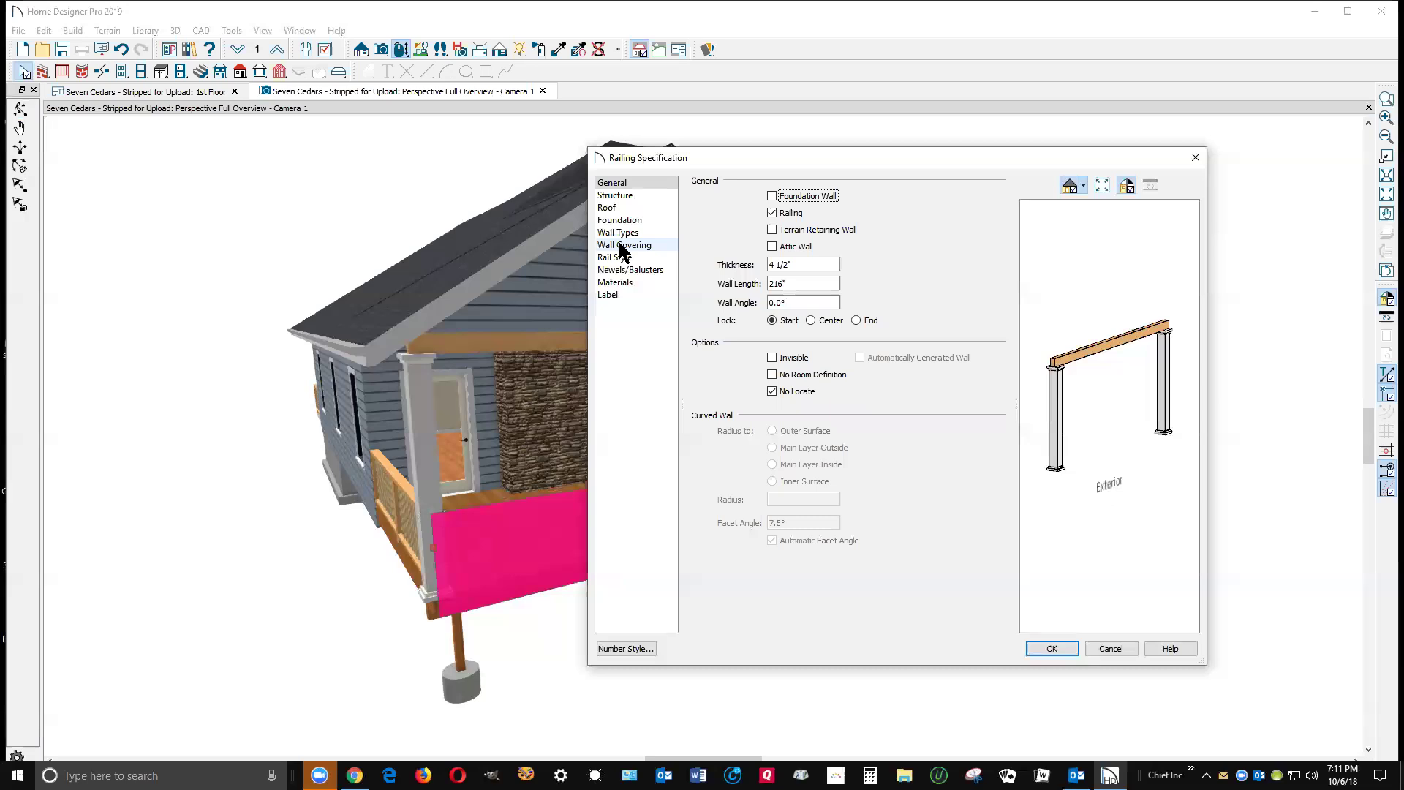
pyautogui.click(629, 270)
pyautogui.doubleClick(792, 296)
pyautogui.write('132')
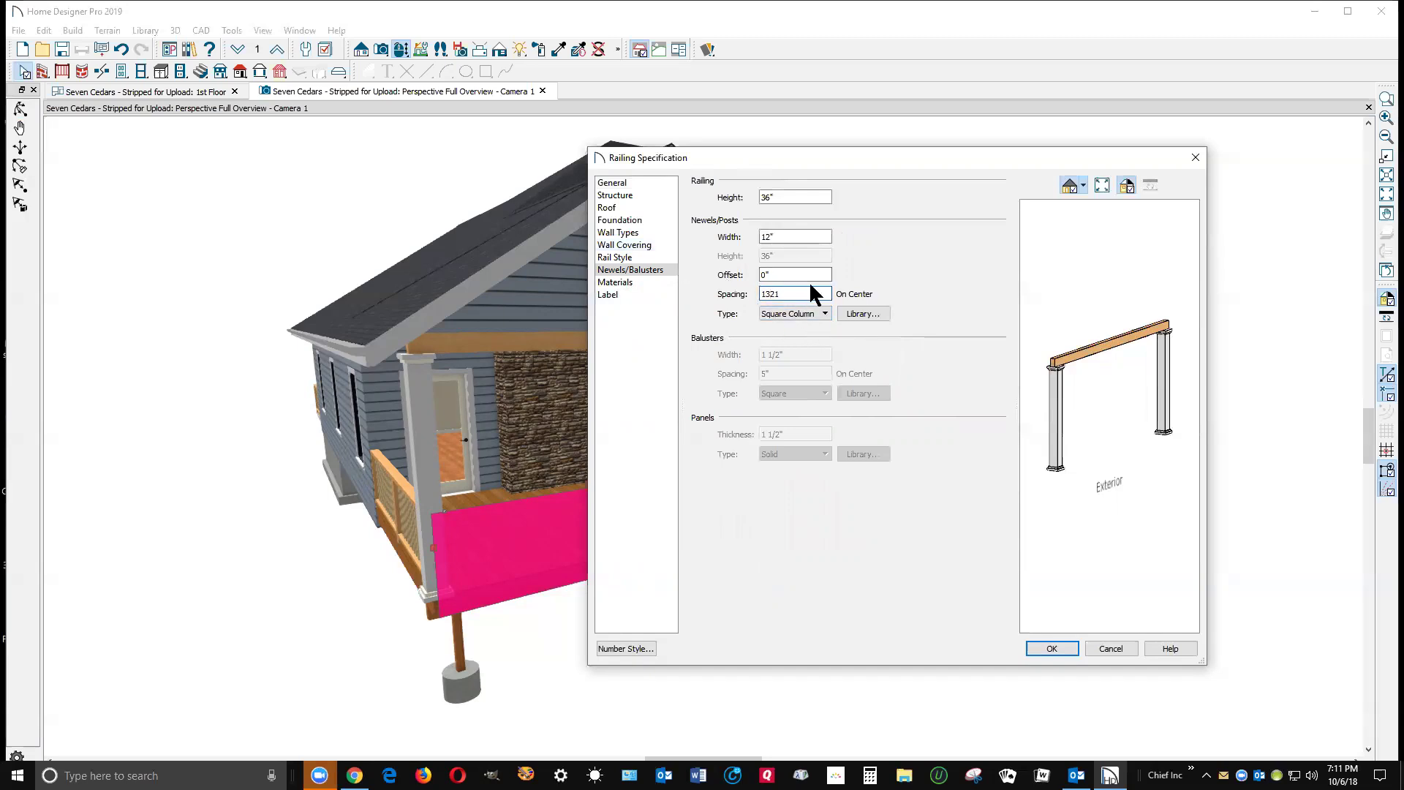
pyautogui.press('Tab')
pyautogui.click(1052, 649)
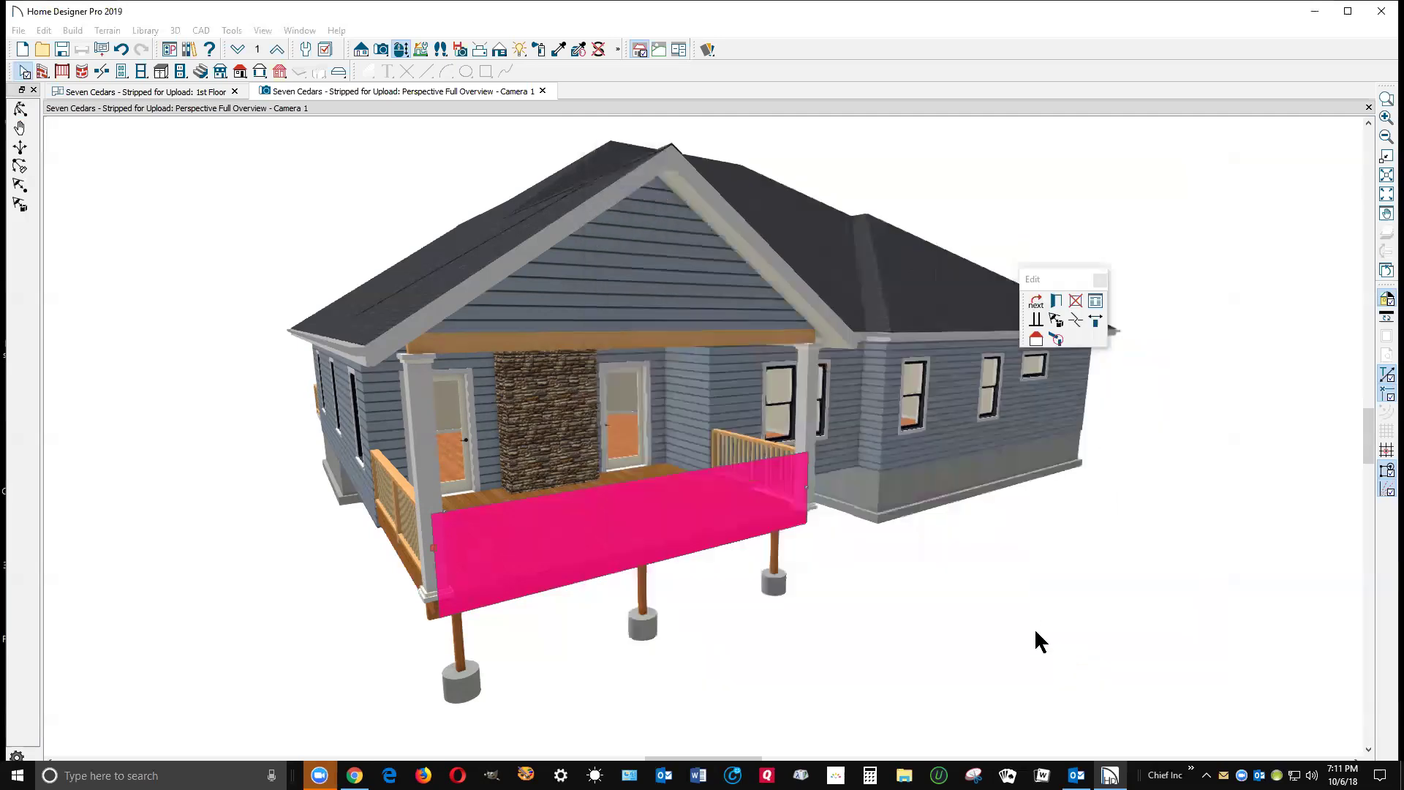
pyautogui.click(1017, 580)
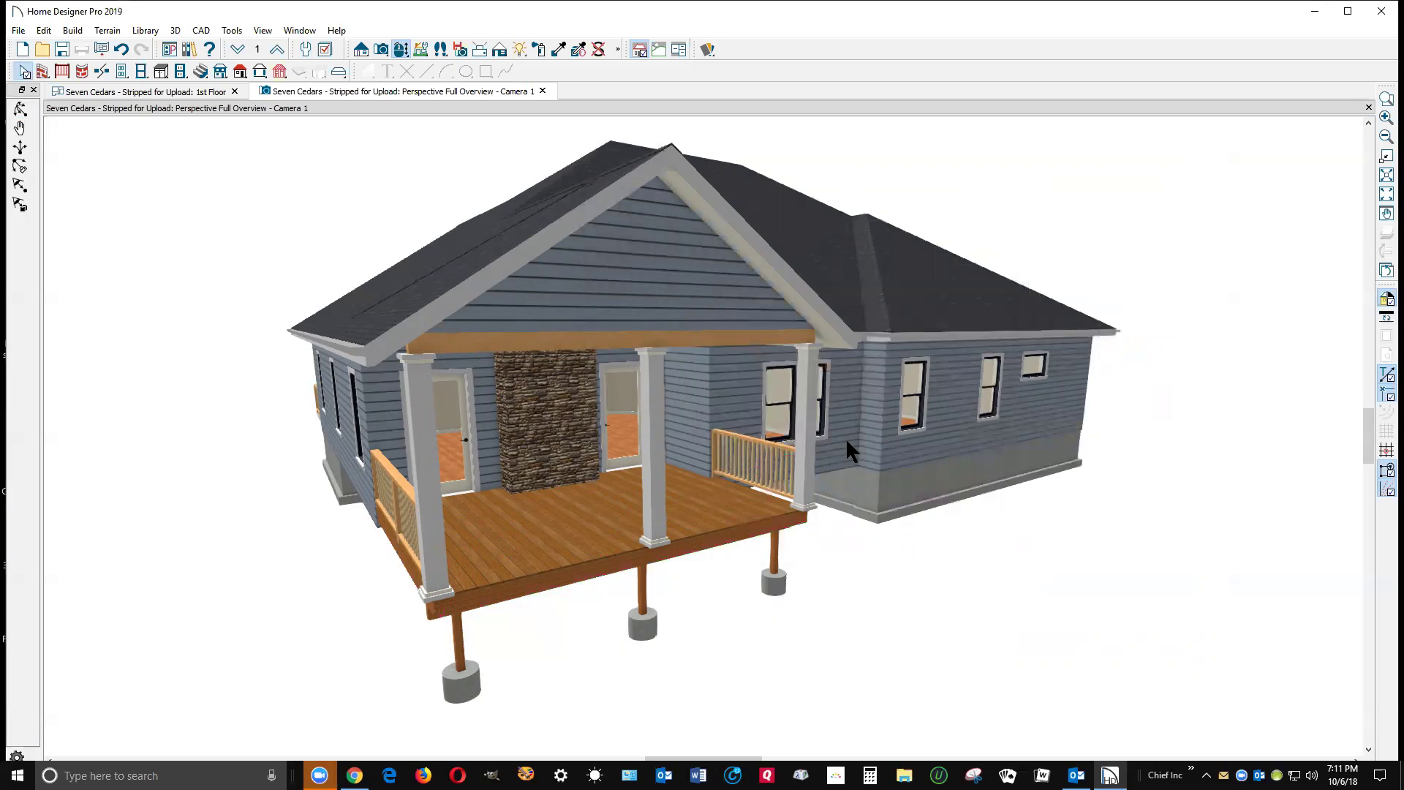
# Set the front deck railing's newel offset to 6", apply the change and deselect the railing.
pyautogui.scroll(3, 662, 563)
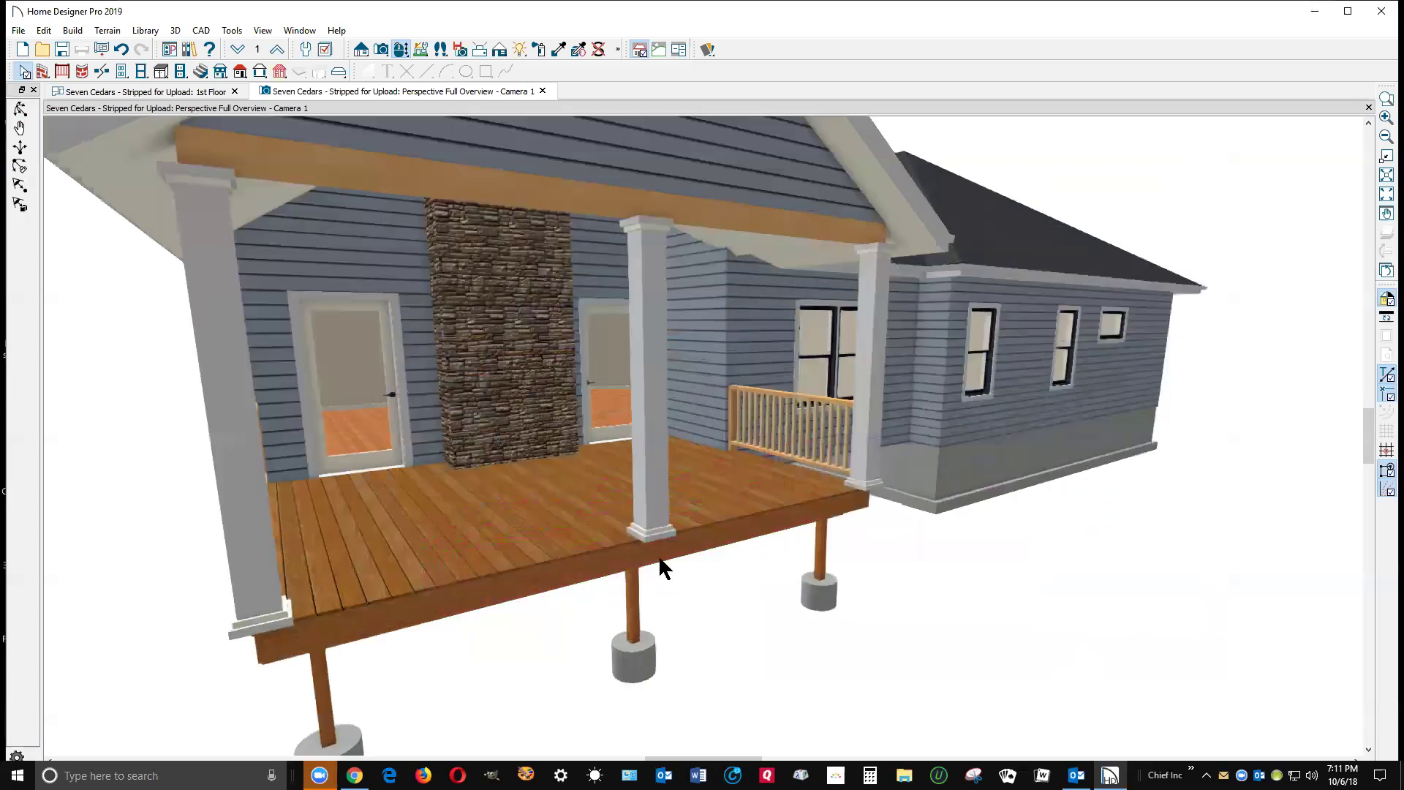
pyautogui.scroll(3, 658, 557)
pyautogui.scroll(-1, 658, 557)
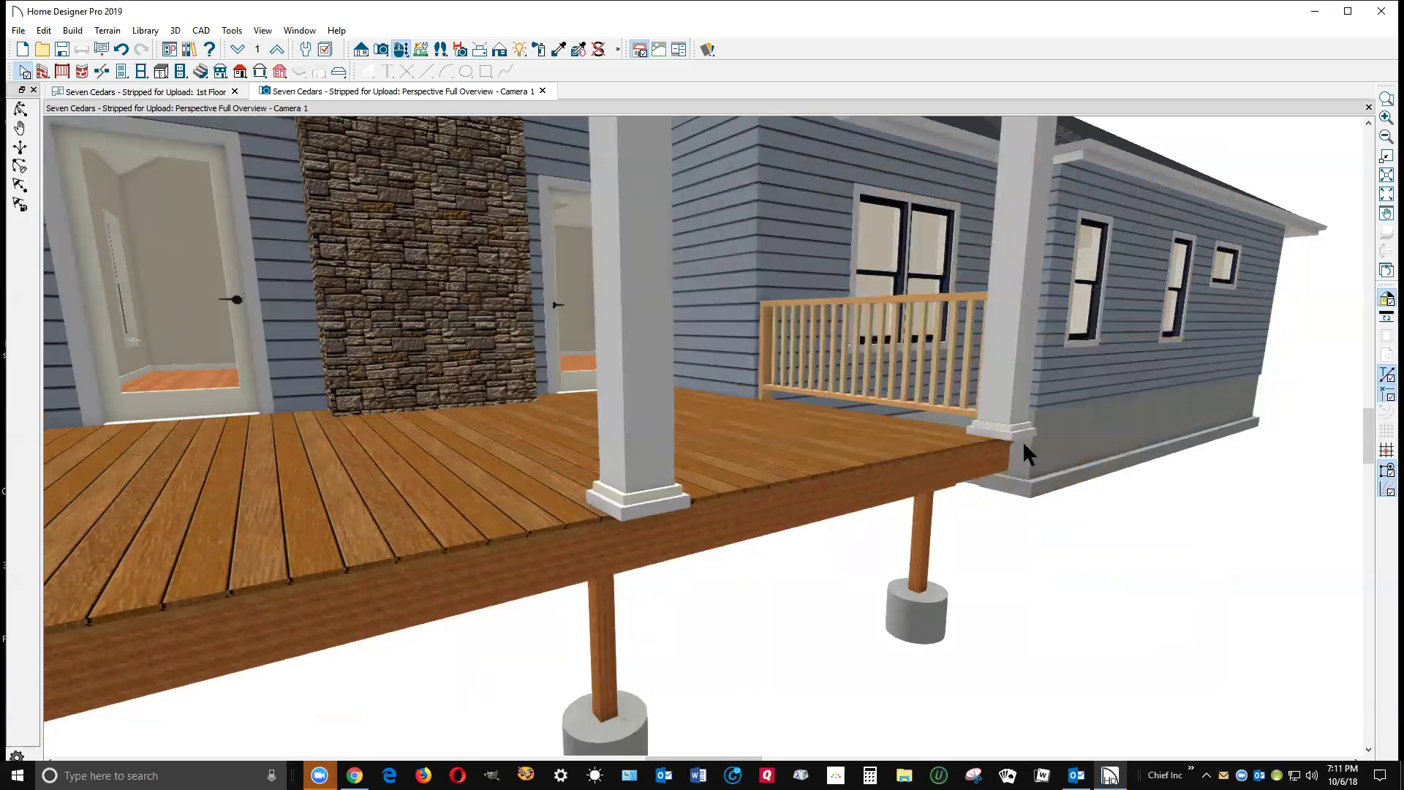
pyautogui.scroll(-5, 1022, 440)
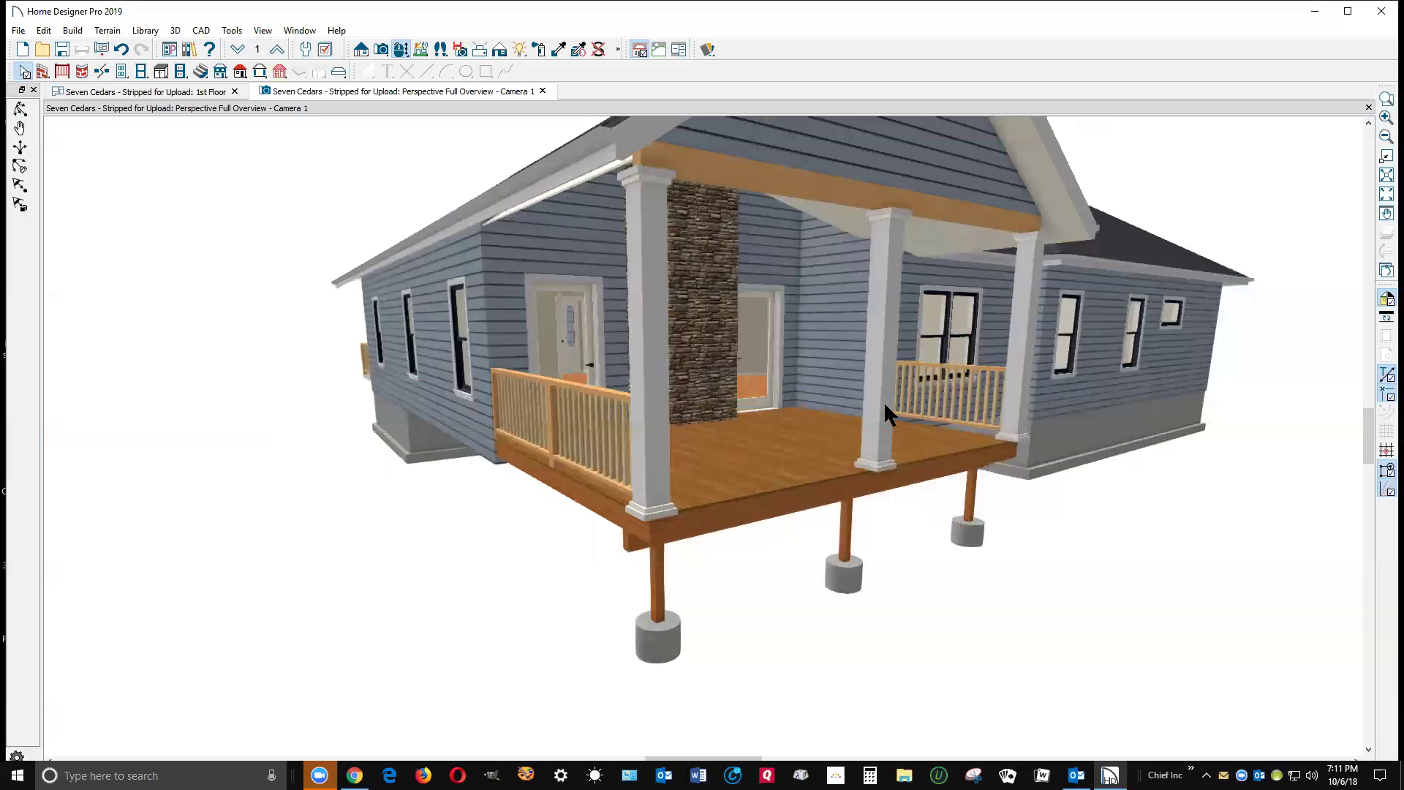
pyautogui.click(877, 396)
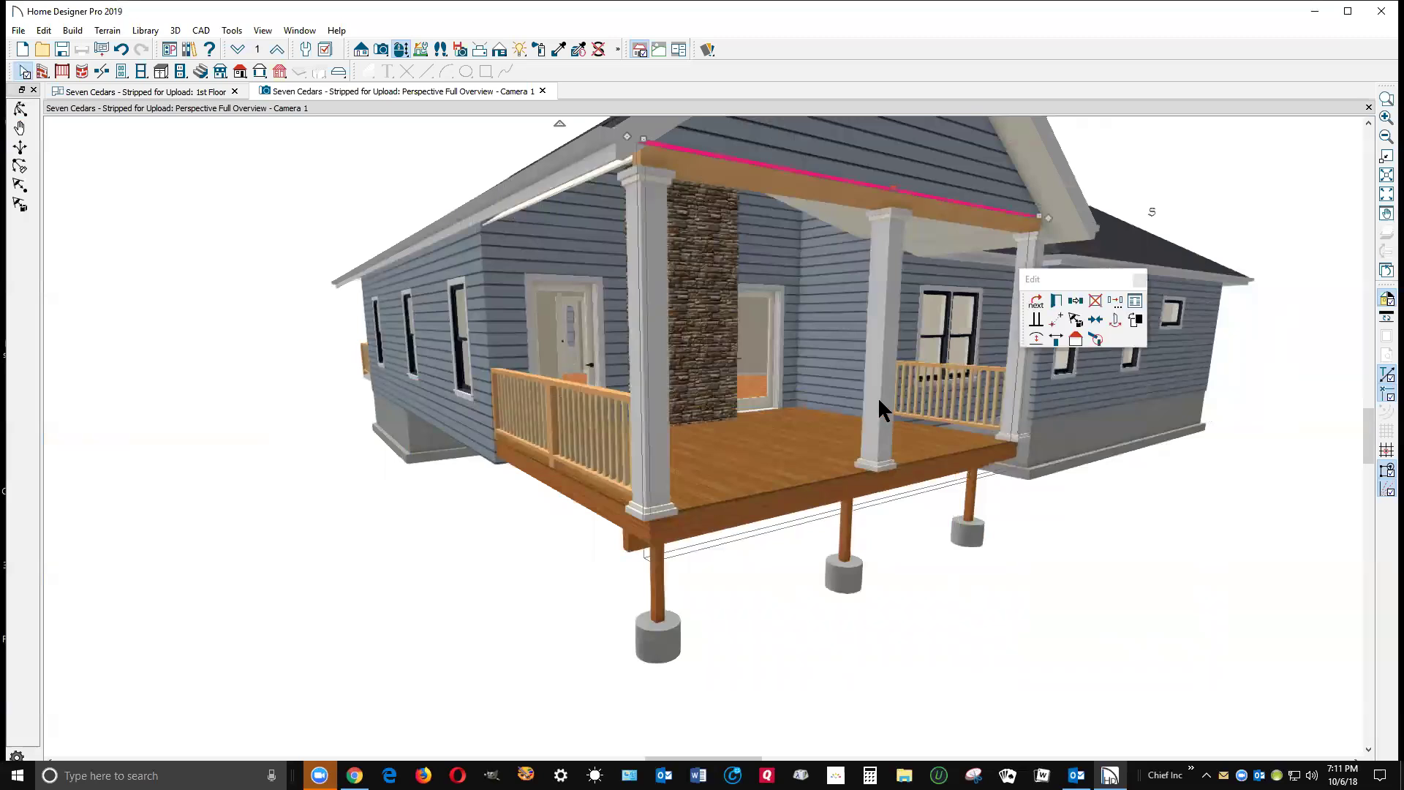
pyautogui.press('Escape')
pyautogui.click(883, 348)
pyautogui.click(1056, 301)
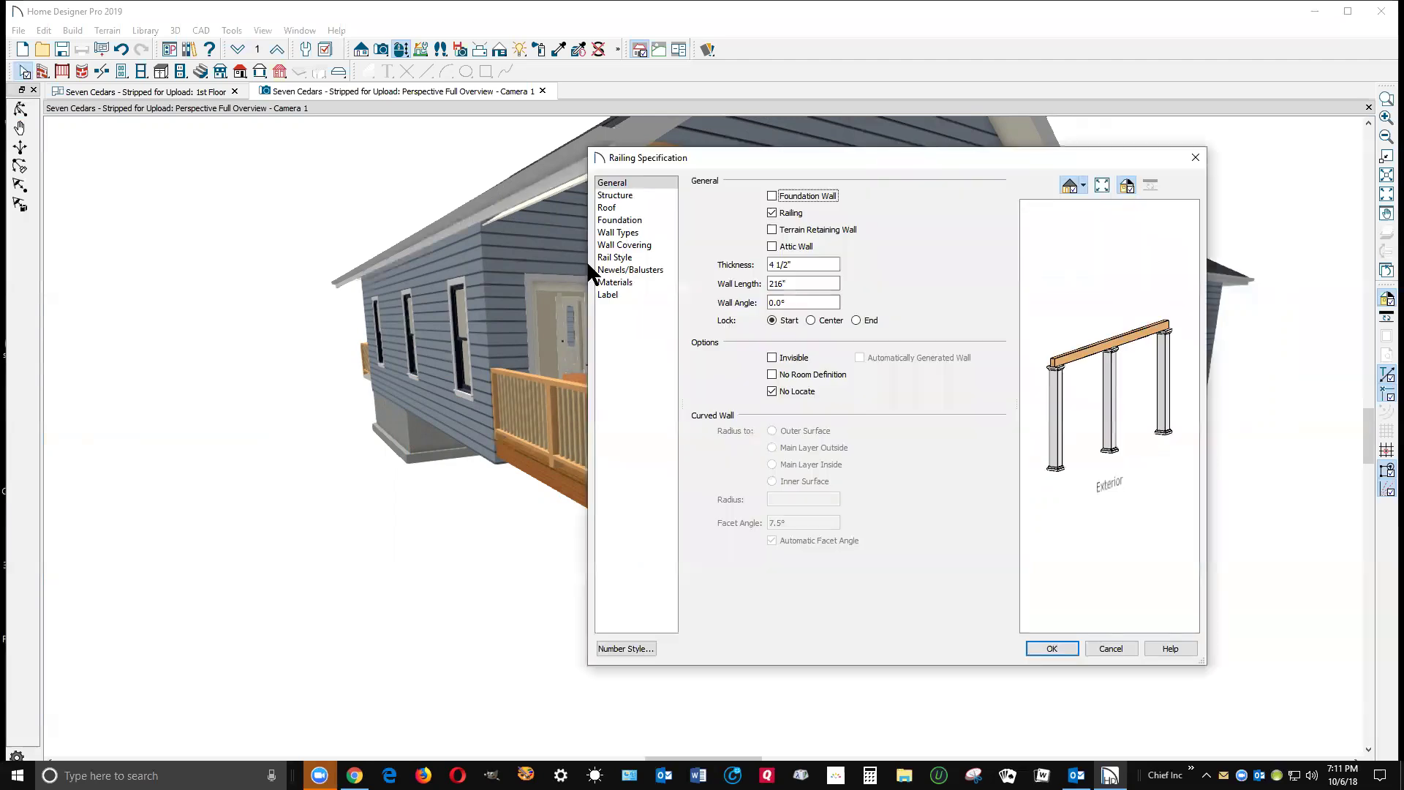
pyautogui.click(613, 272)
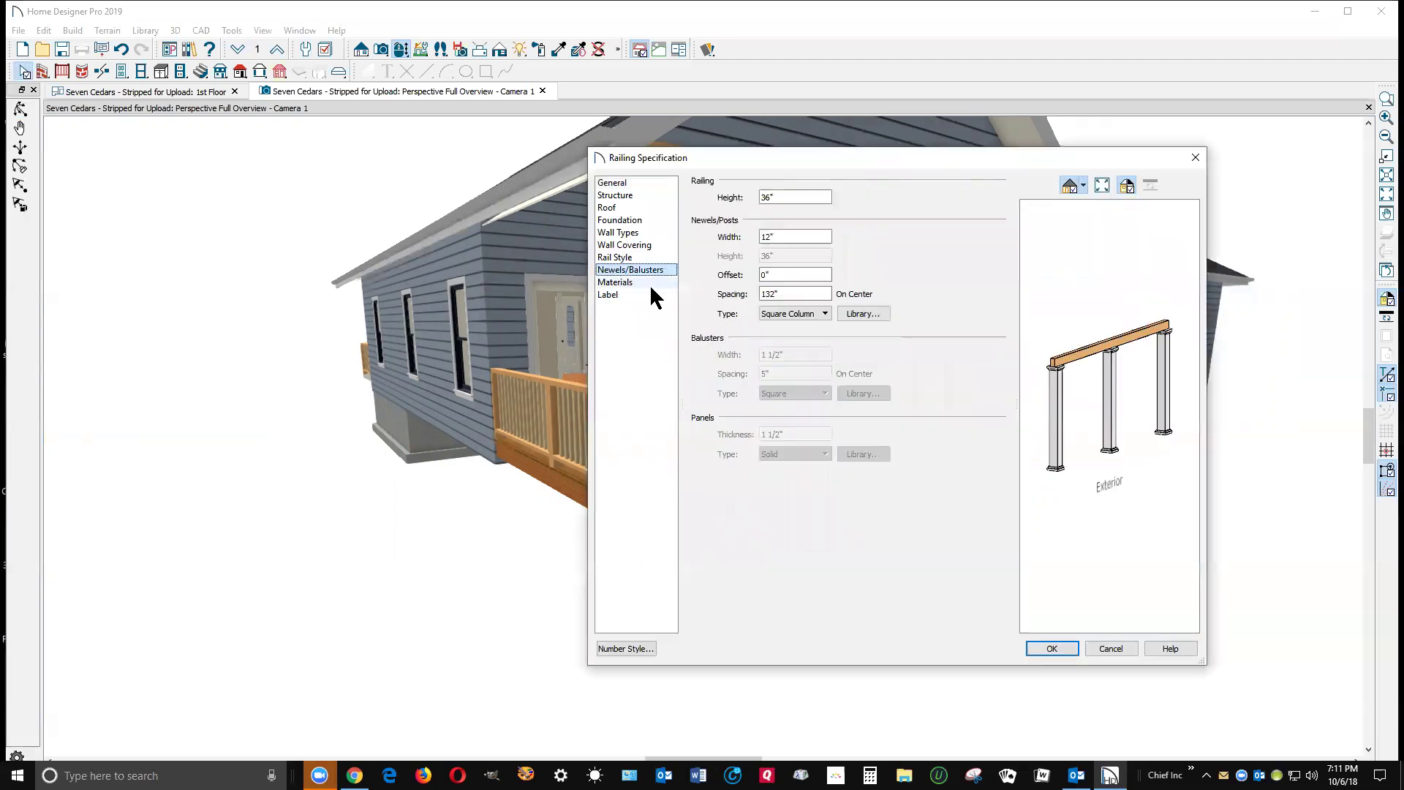
pyautogui.doubleClick(765, 276)
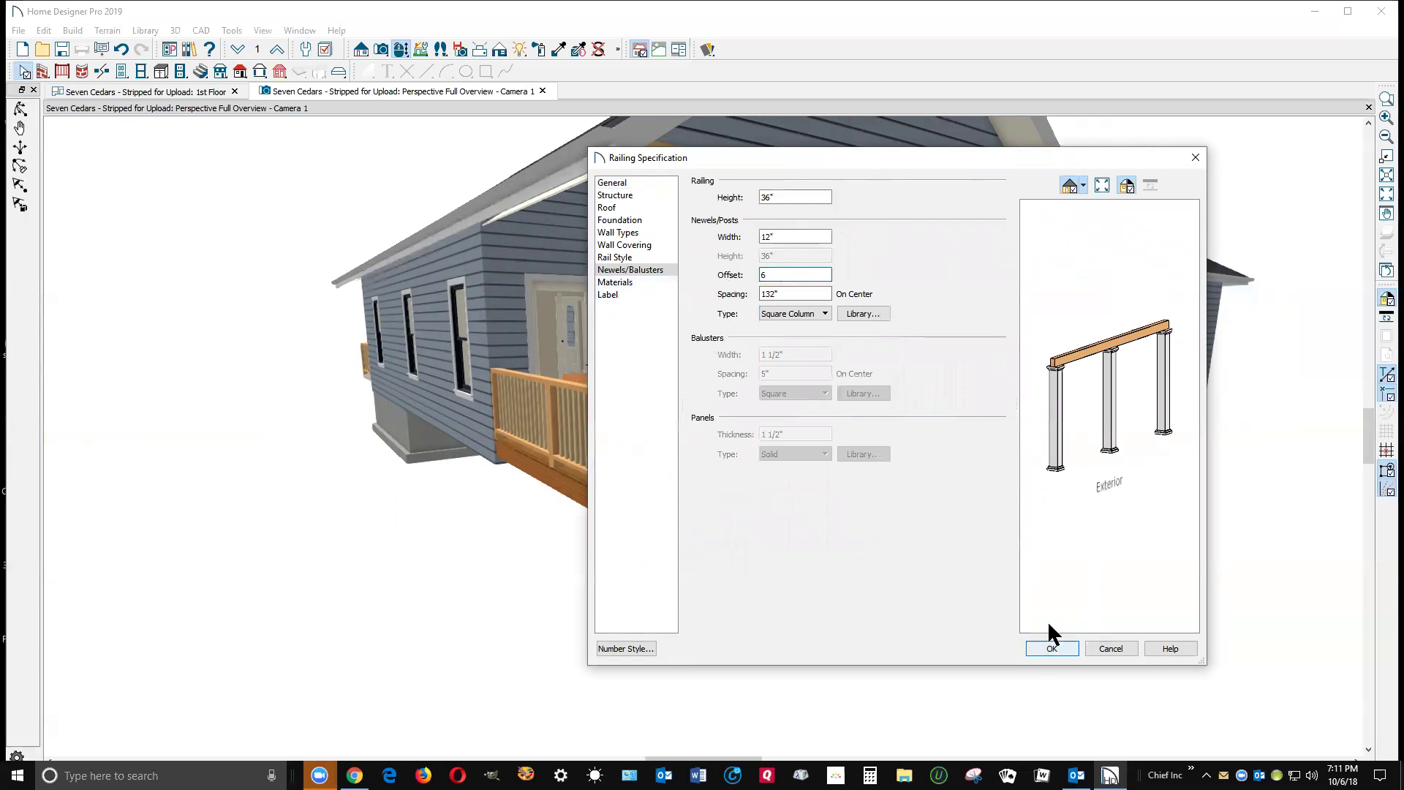
pyautogui.click(1052, 648)
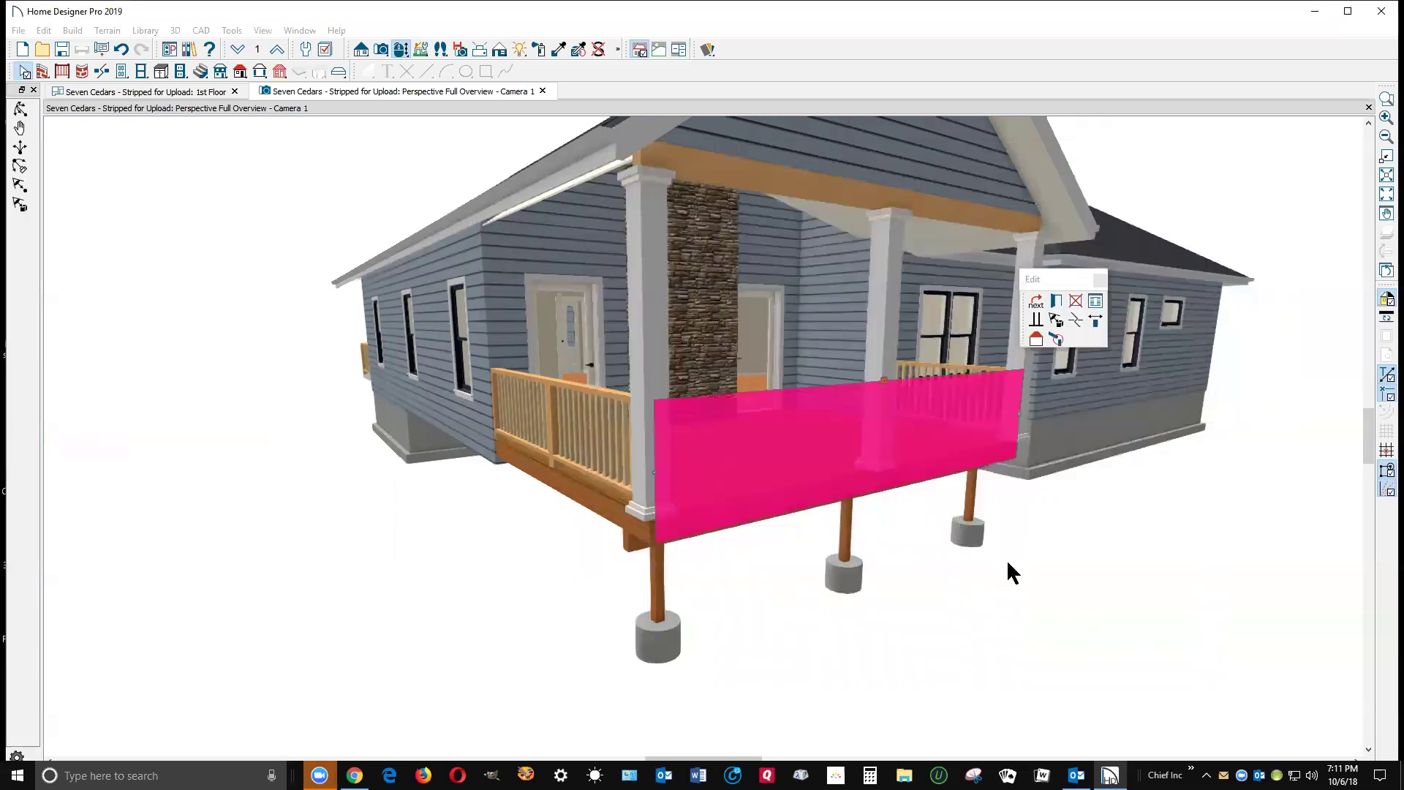
pyautogui.click(945, 568)
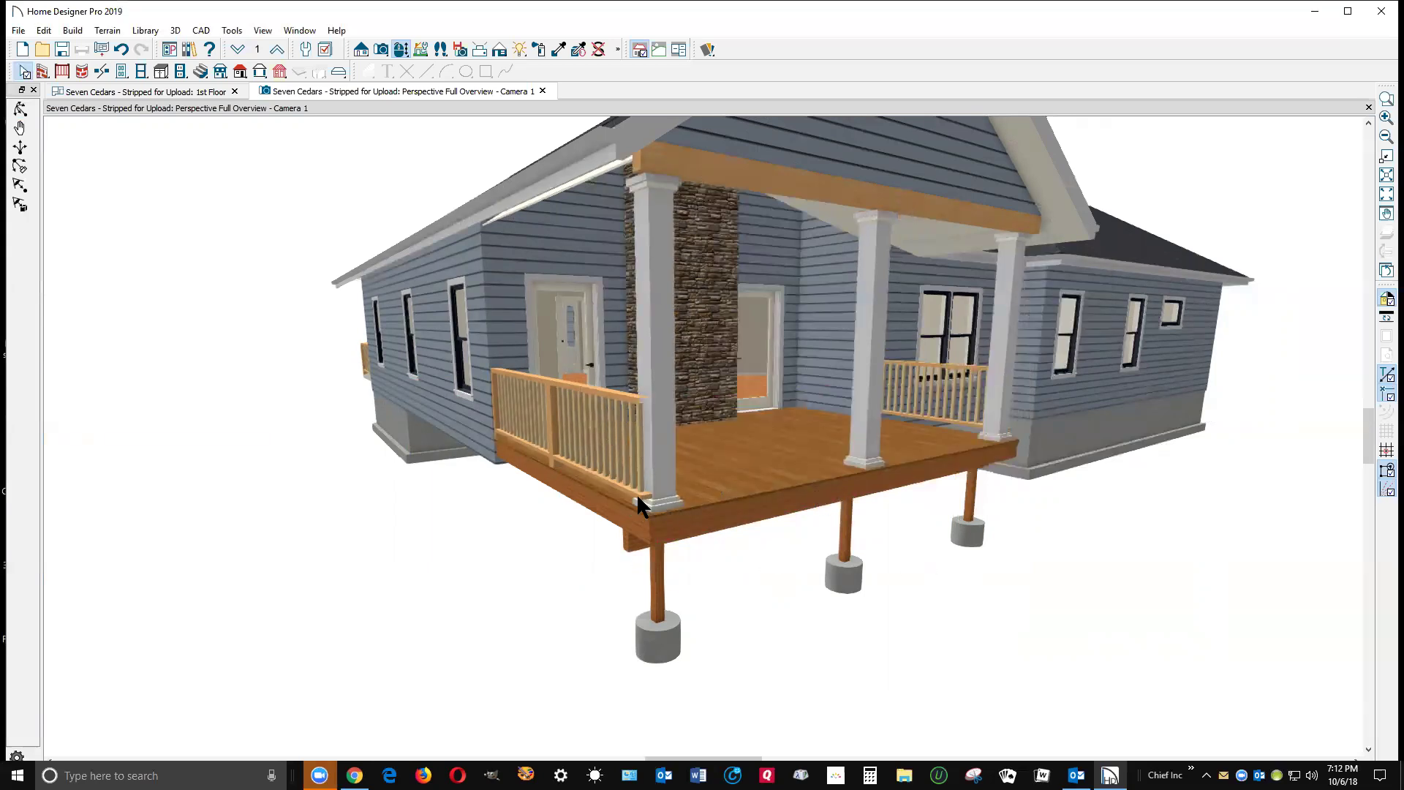
pyautogui.click(602, 390)
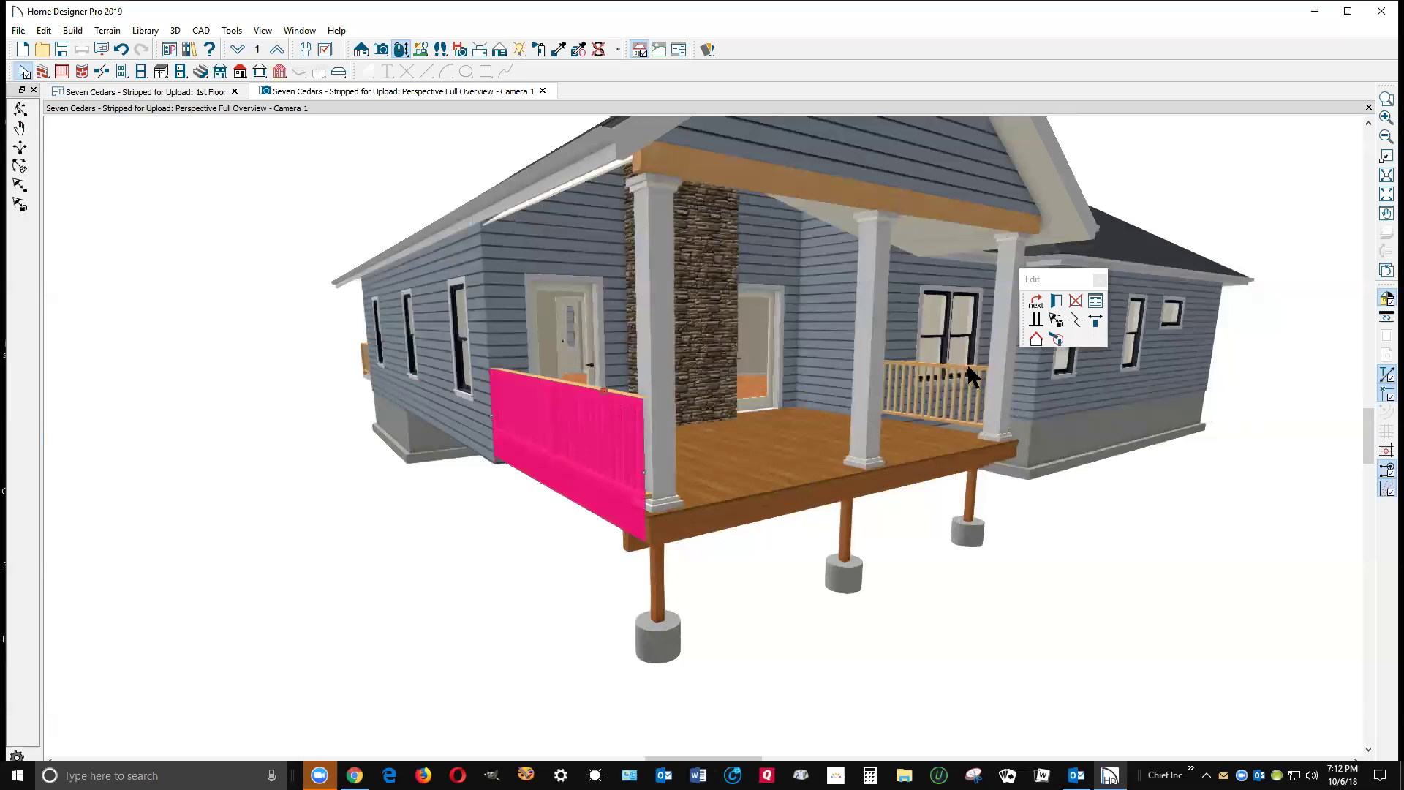
pyautogui.press('Tab')
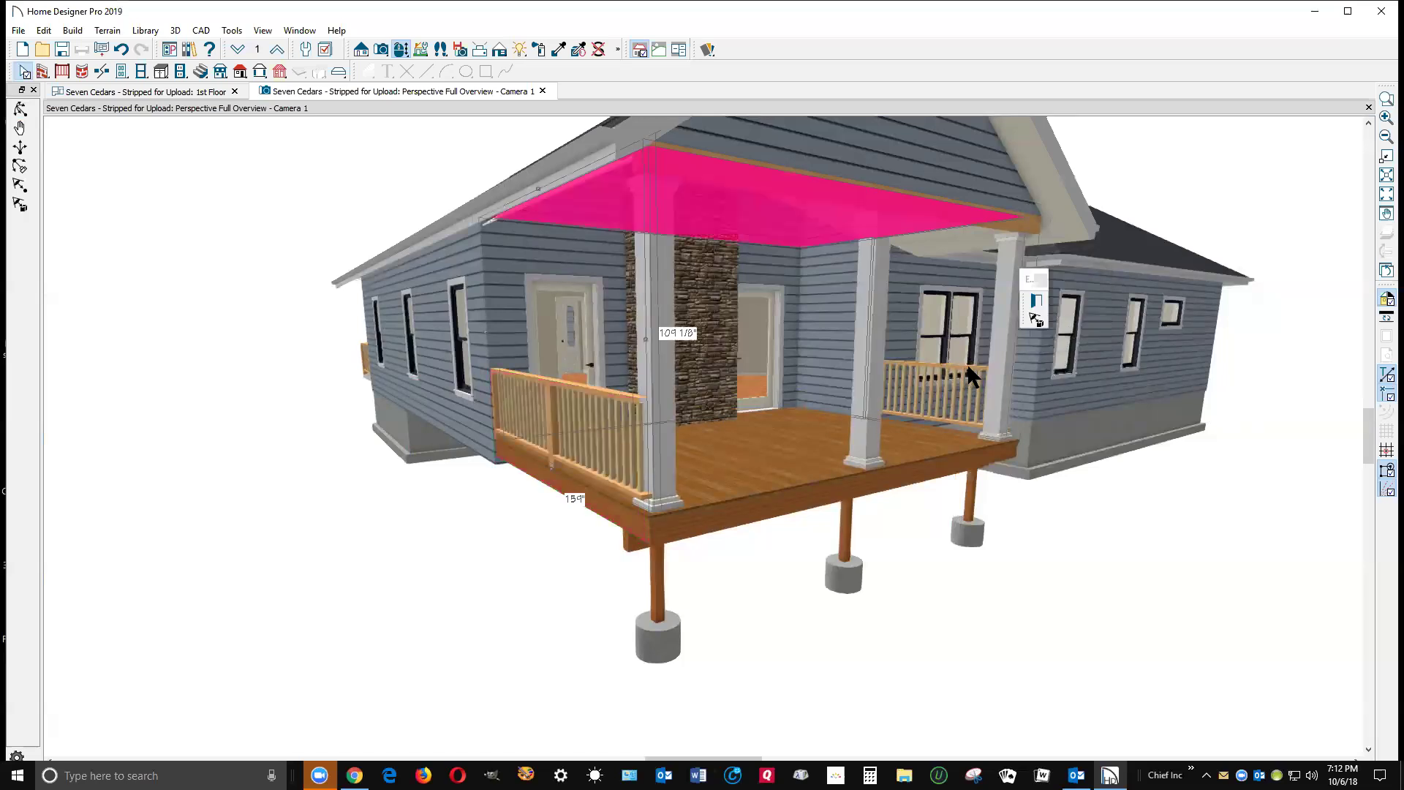
pyautogui.click(1036, 300)
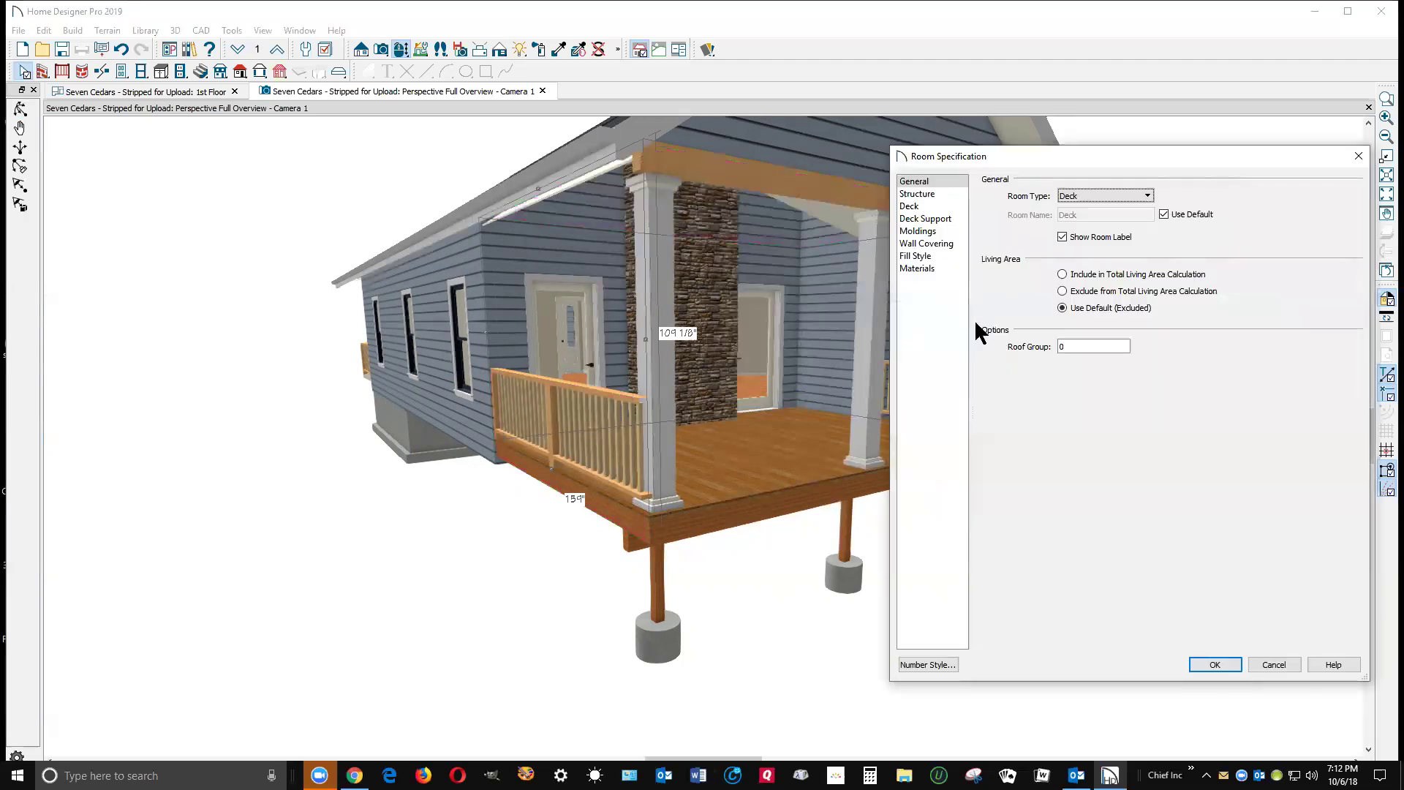
pyautogui.click(1270, 664)
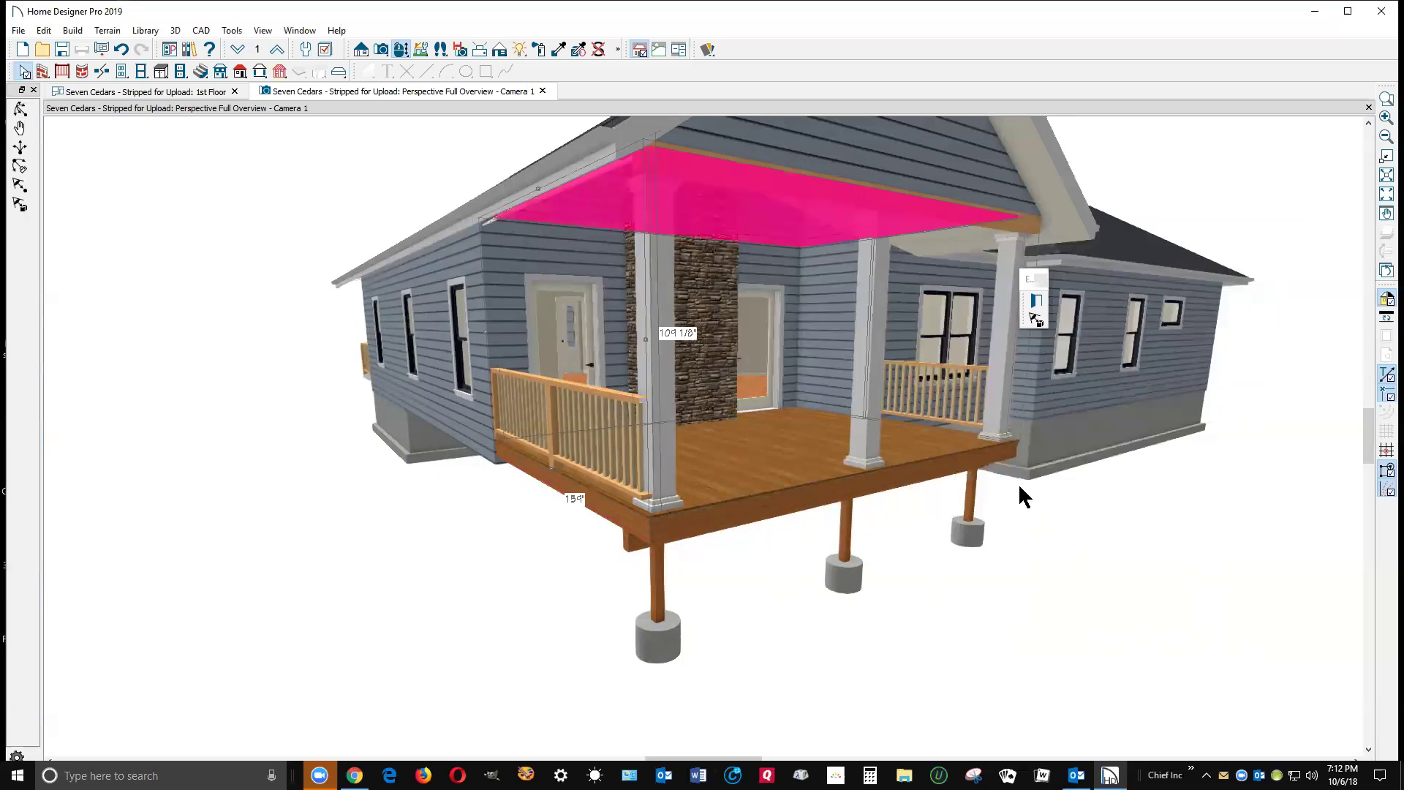
pyautogui.click(978, 366)
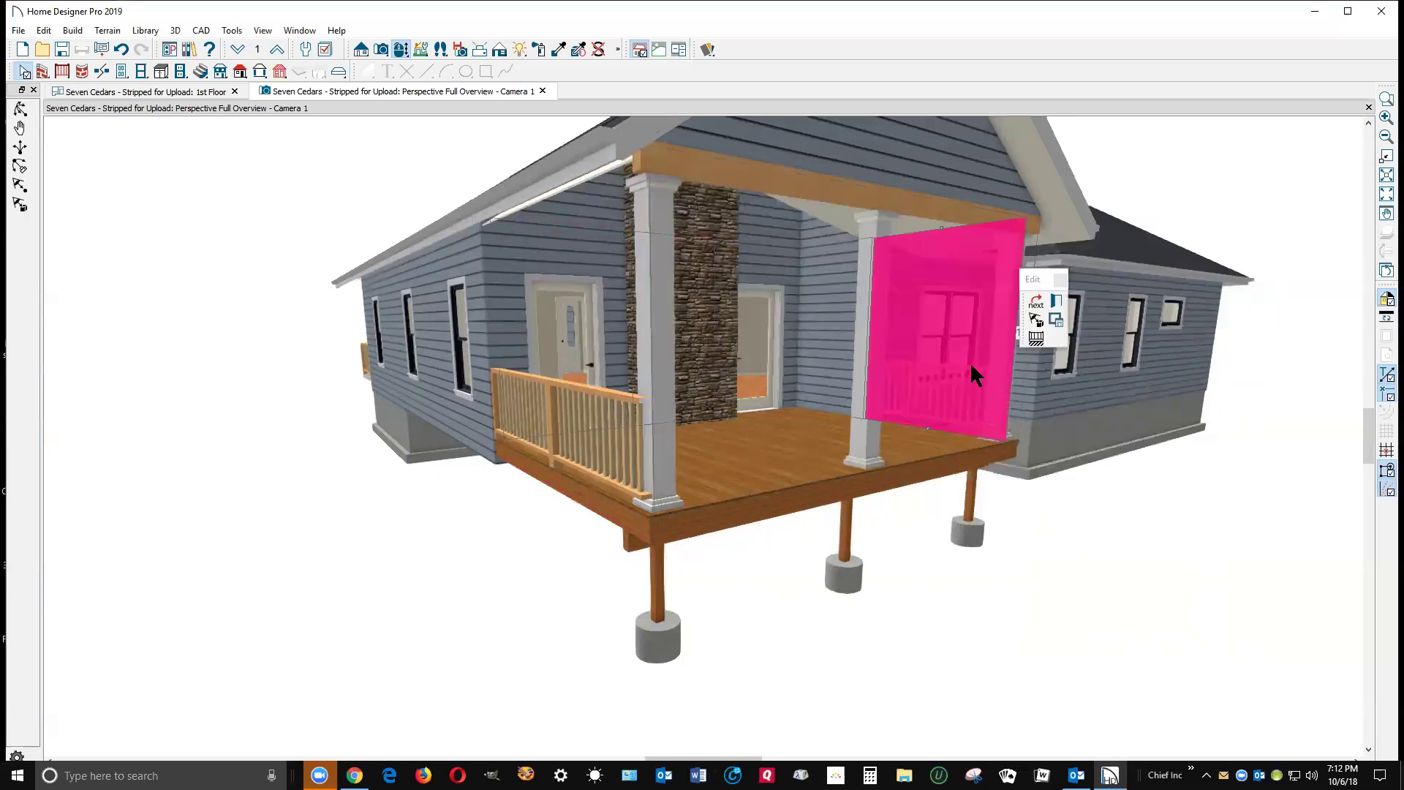
pyautogui.click(620, 396)
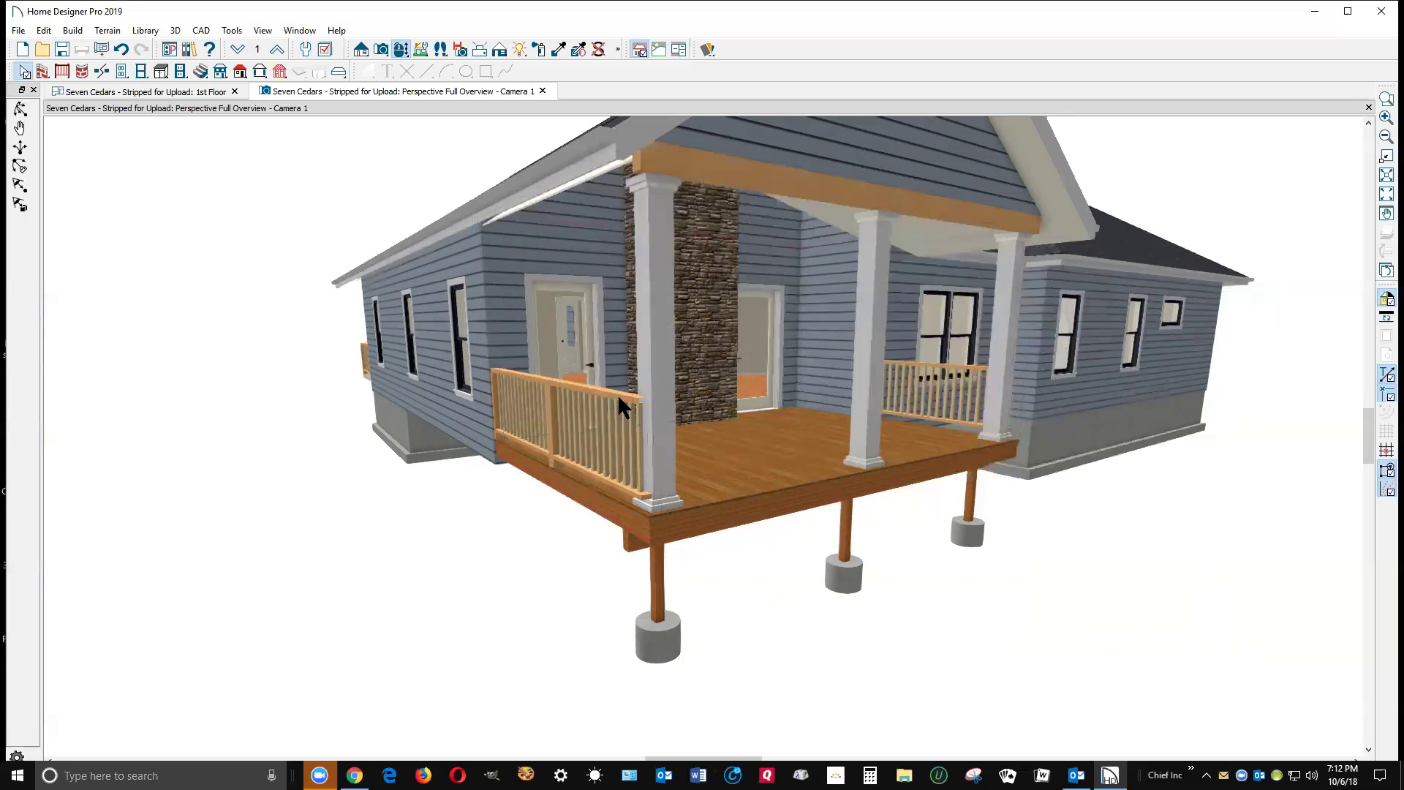
pyautogui.click(882, 564)
# In the floor plan, make both side deck railings Open, without top, bottom or raised bottom rails, and with No Half Post at Wall.
pyautogui.hotkey('ctrl', 'Tab')
pyautogui.click(825, 196)
pyautogui.keyDown('shift'); pyautogui.click(999, 199); pyautogui.keyUp('shift')
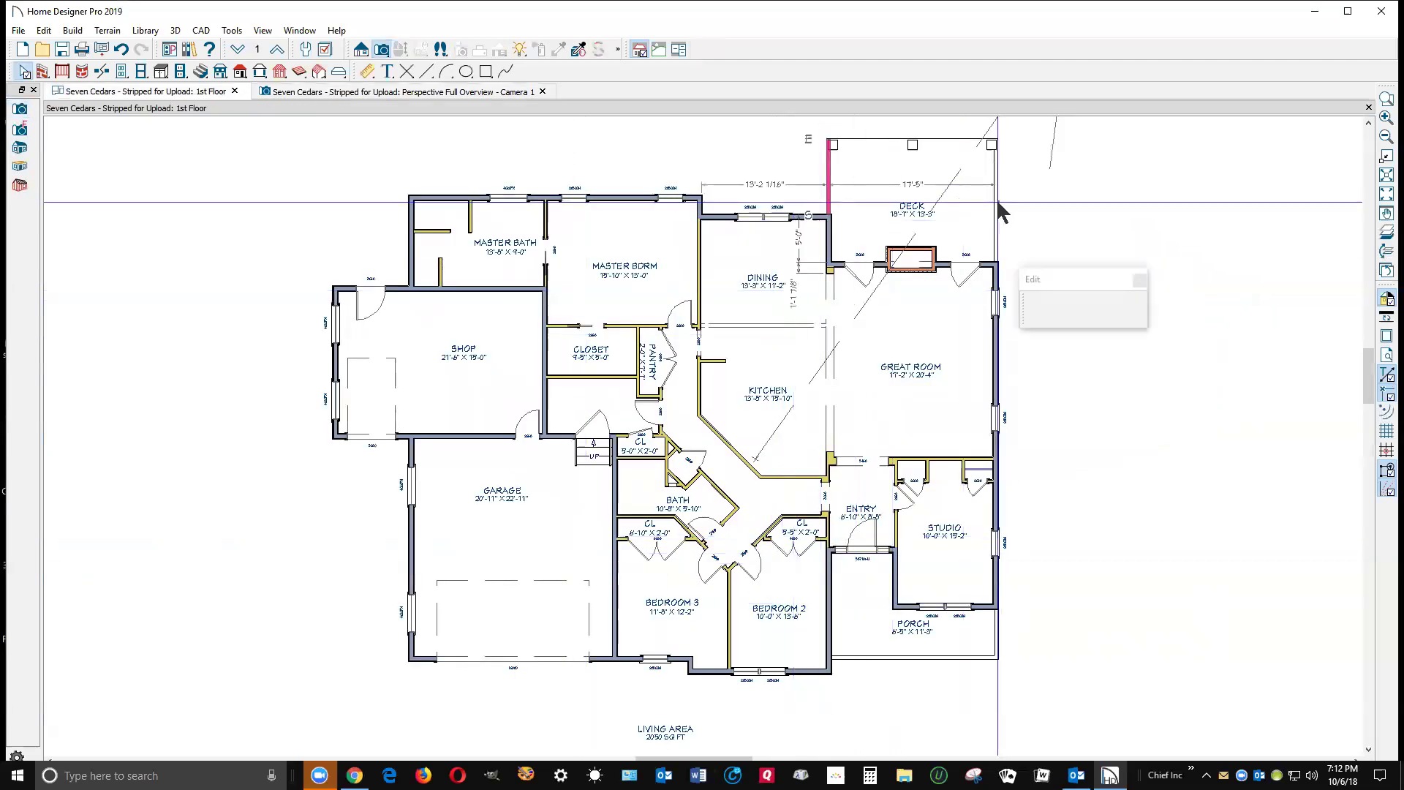
pyautogui.click(1038, 303)
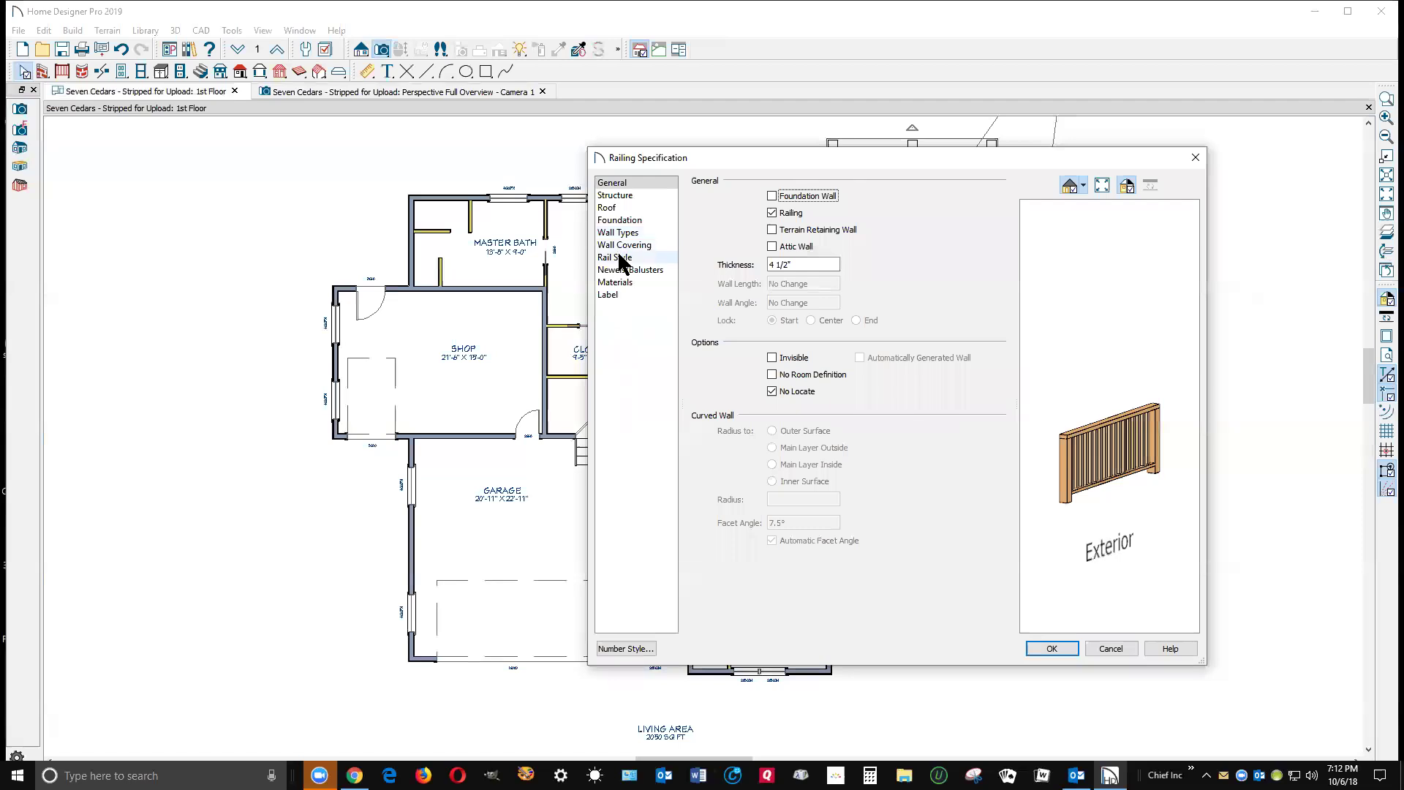
pyautogui.click(617, 259)
pyautogui.click(739, 234)
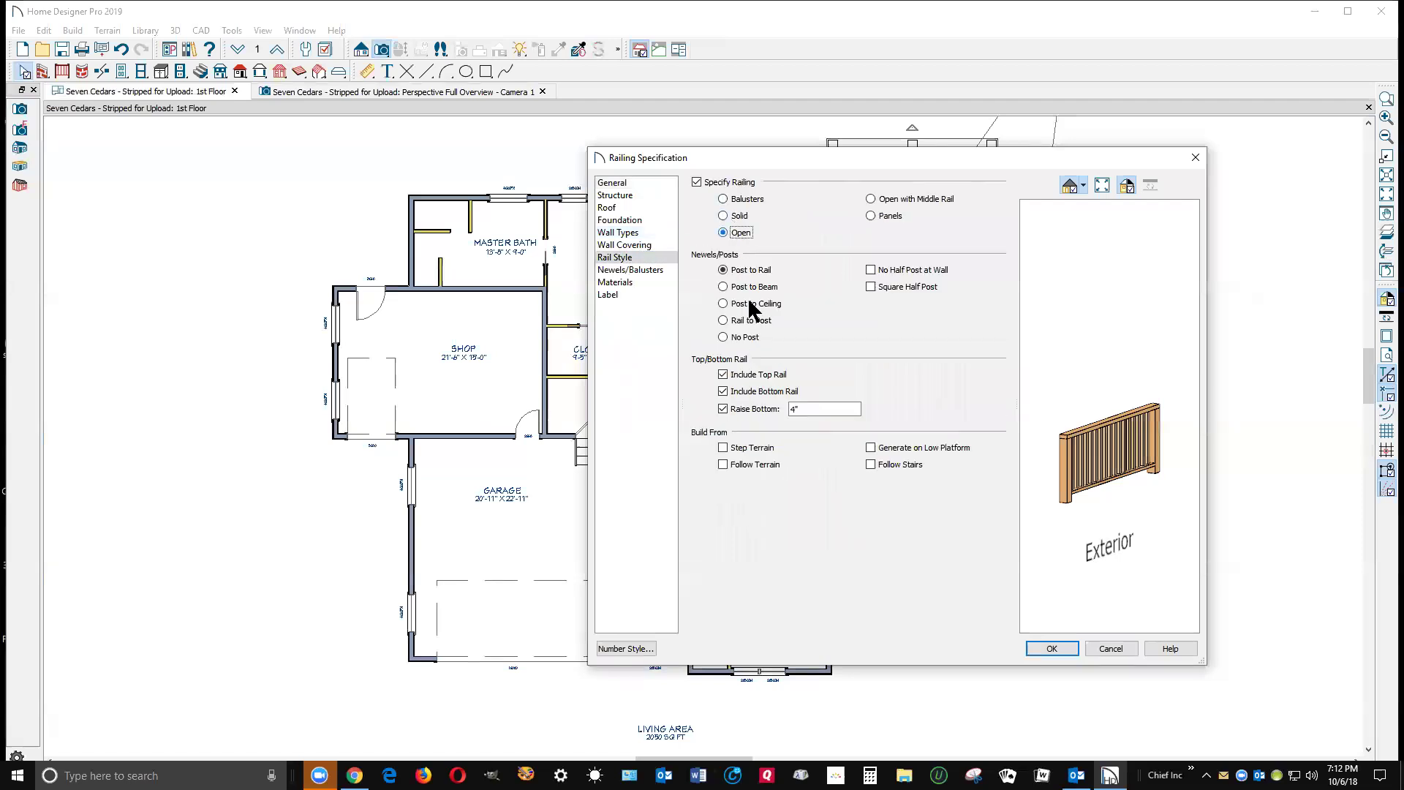
pyautogui.click(724, 408)
pyautogui.click(724, 391)
pyautogui.click(723, 375)
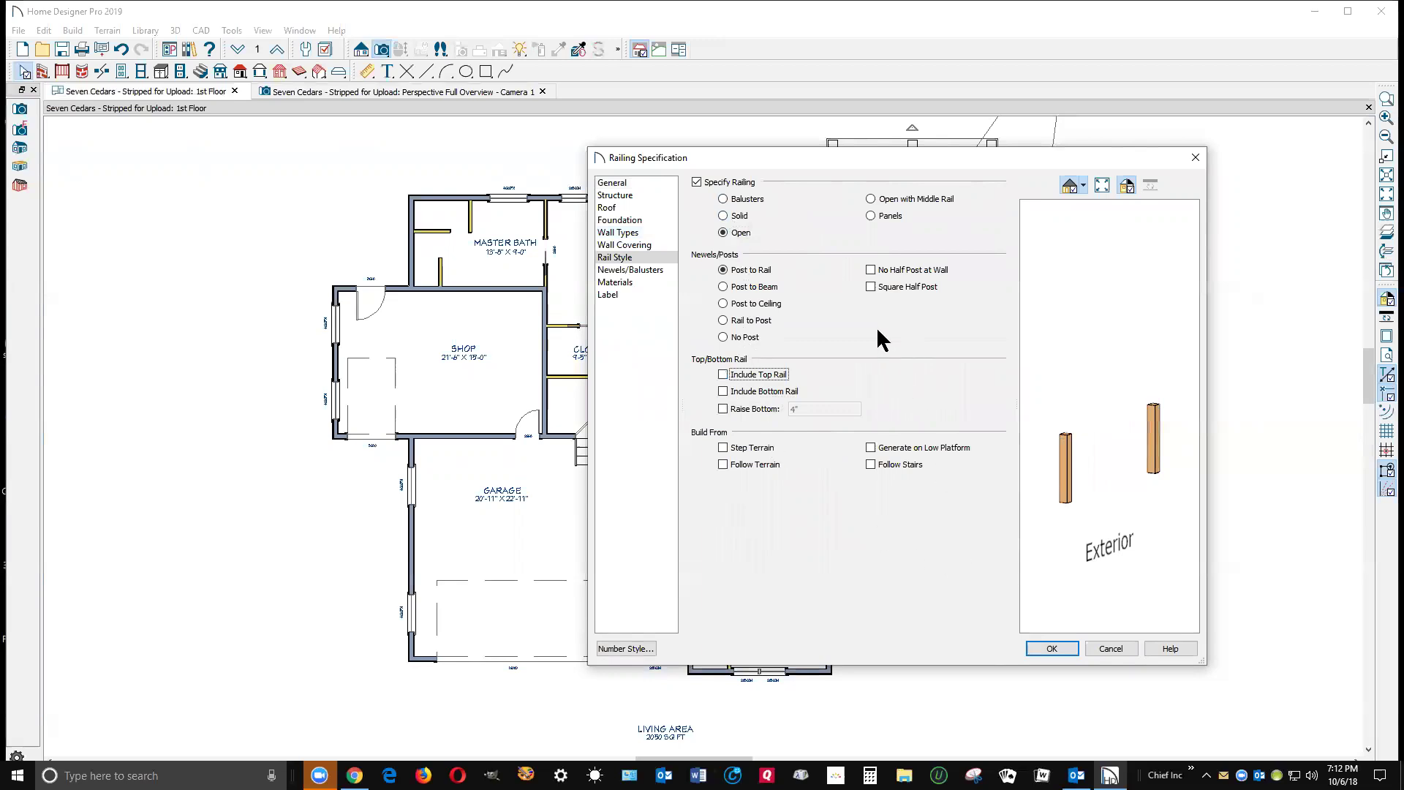
pyautogui.click(903, 271)
# Set the side railings' newel width to 12" and their newel type to the Square Column from the core catalog's Basic millwork columns.
pyautogui.click(634, 269)
pyautogui.click(819, 236)
pyautogui.write('12')
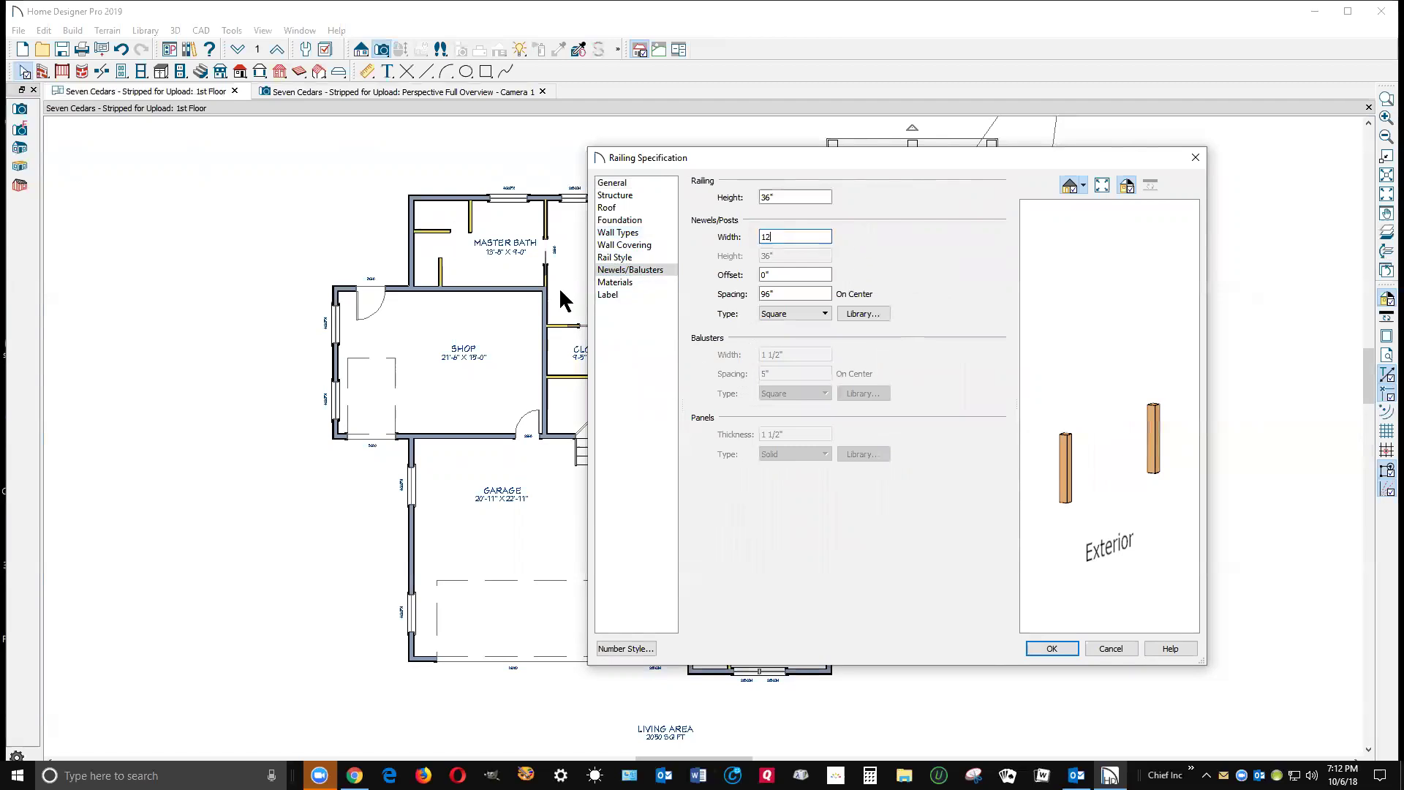
pyautogui.click(876, 315)
pyautogui.click(904, 307)
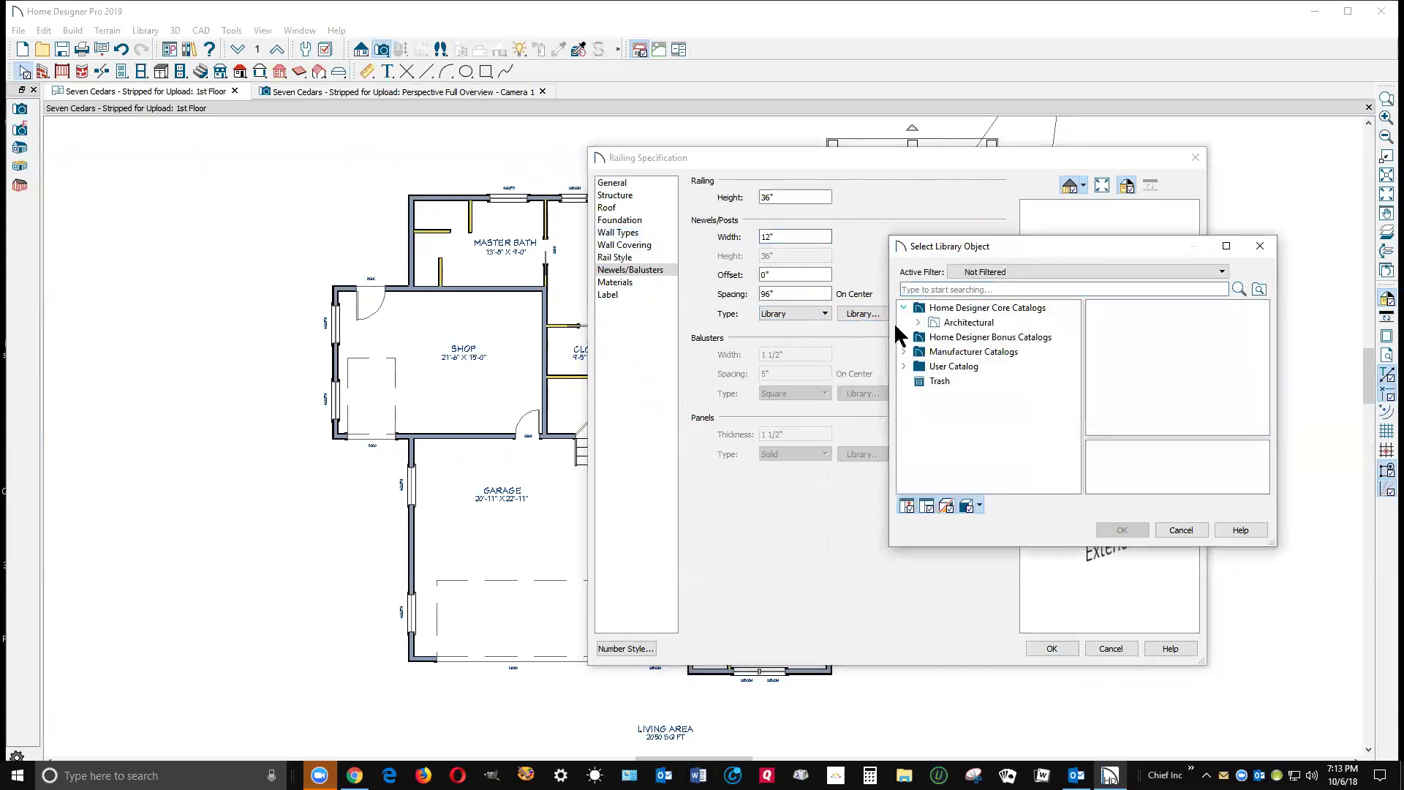
pyautogui.click(918, 322)
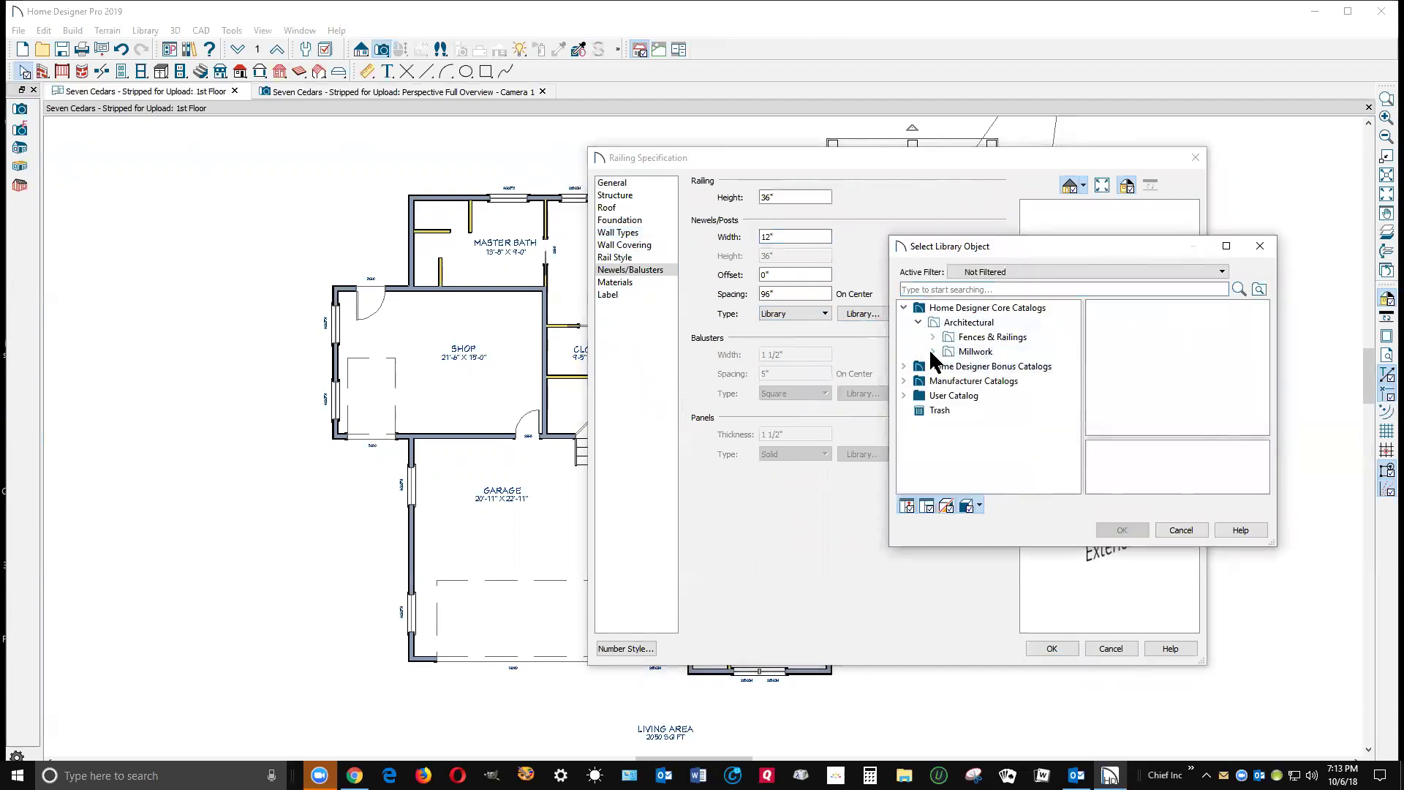
pyautogui.click(933, 351)
pyautogui.click(947, 395)
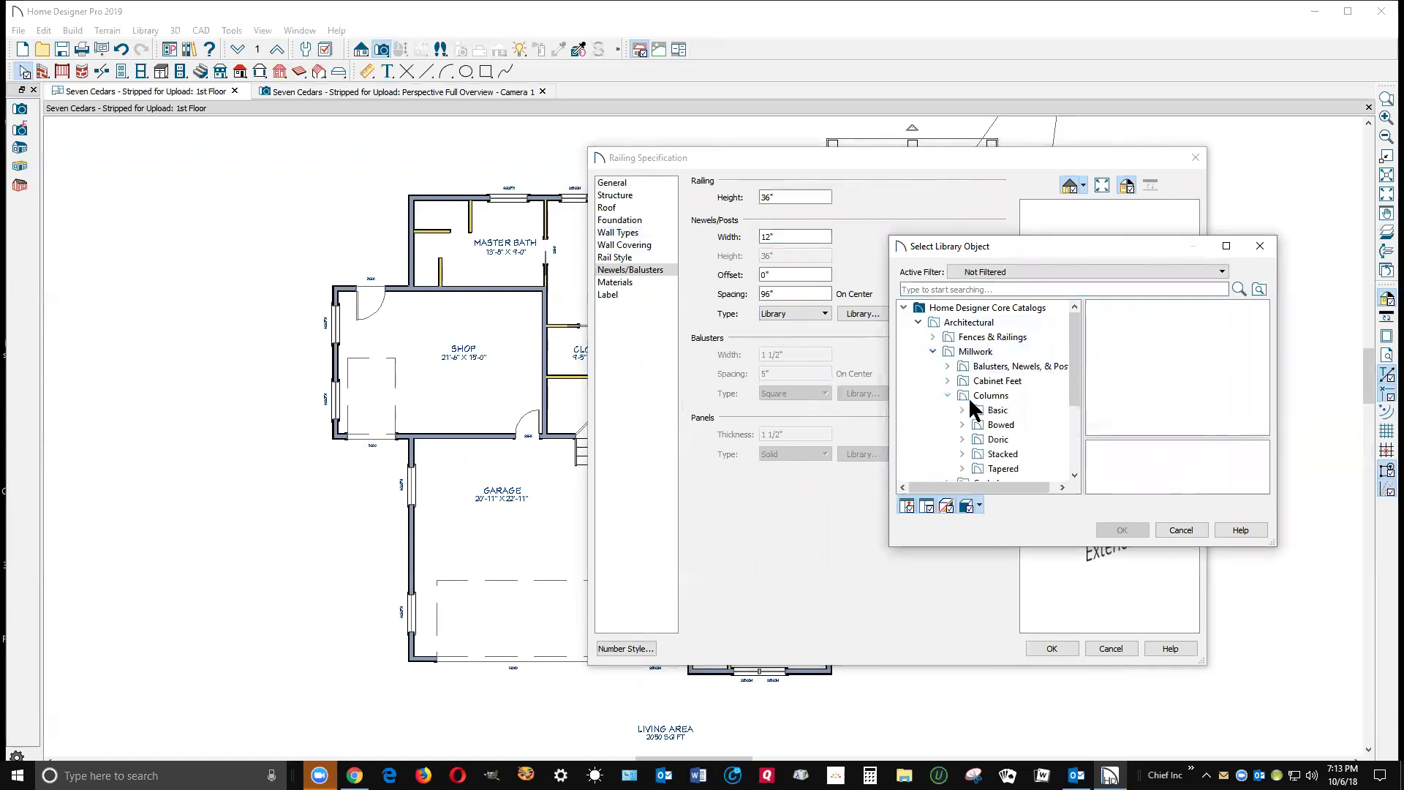
pyautogui.click(991, 410)
pyautogui.click(1259, 389)
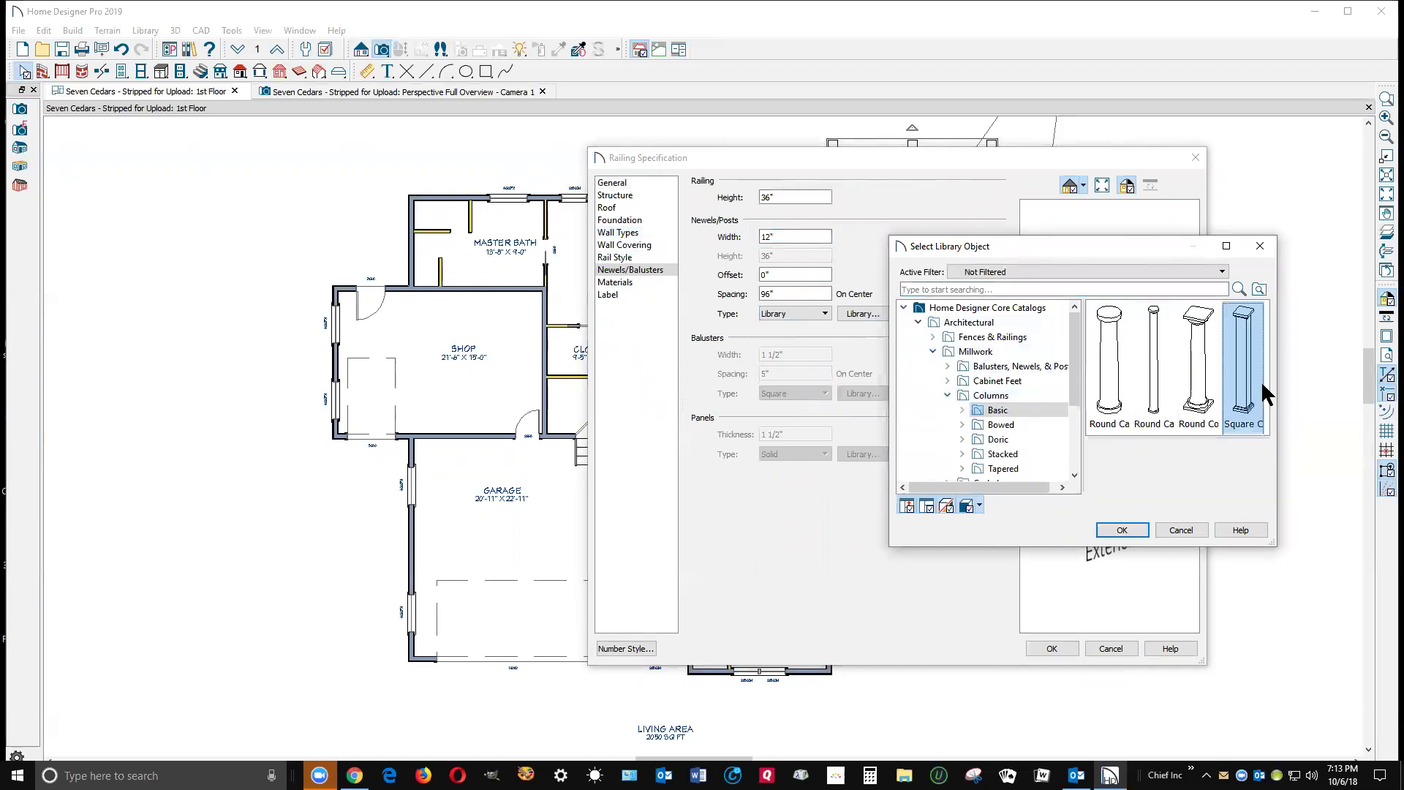
pyautogui.click(1106, 530)
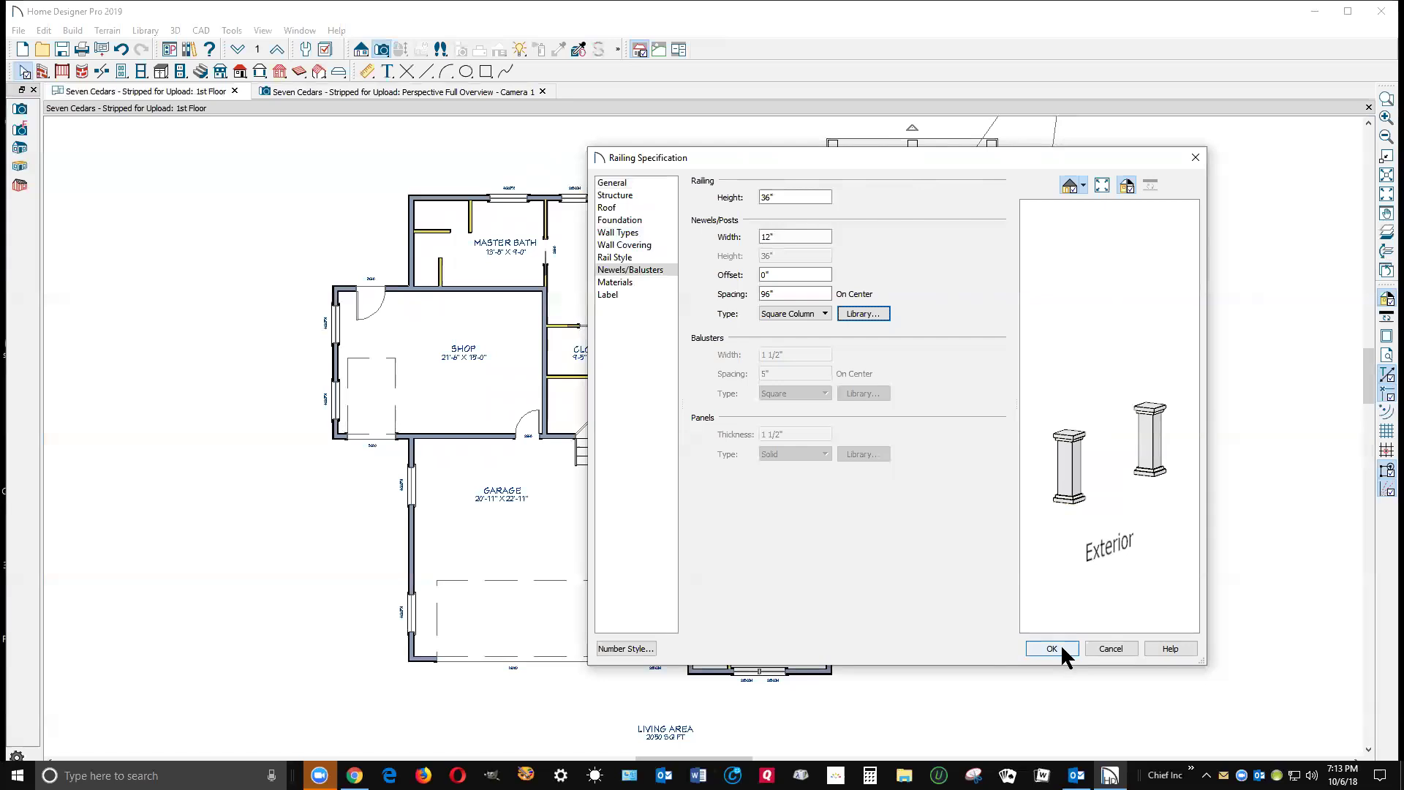
# Set the side railings' newels to Post to Beam and apply the railing changes.
pyautogui.click(618, 258)
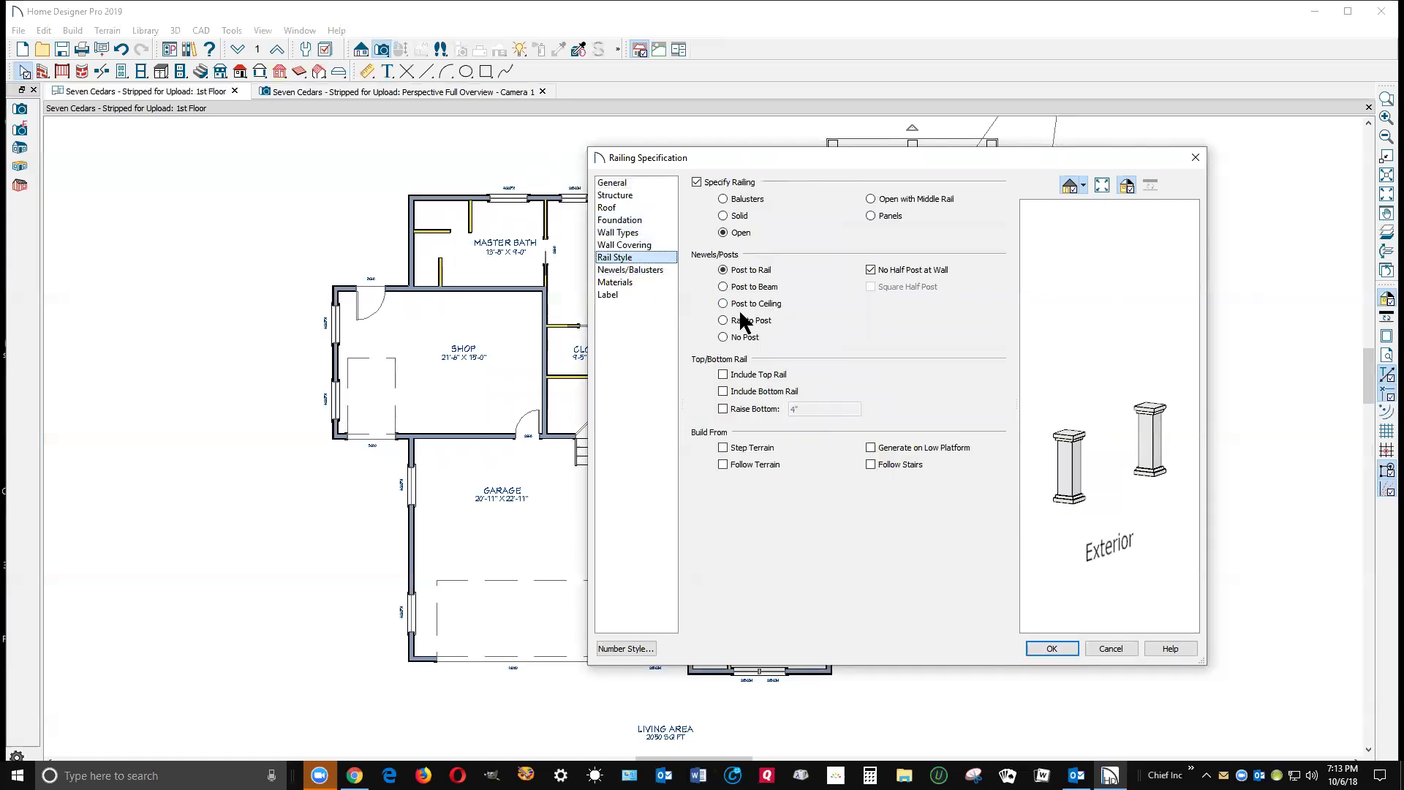
pyautogui.click(724, 286)
pyautogui.click(1057, 646)
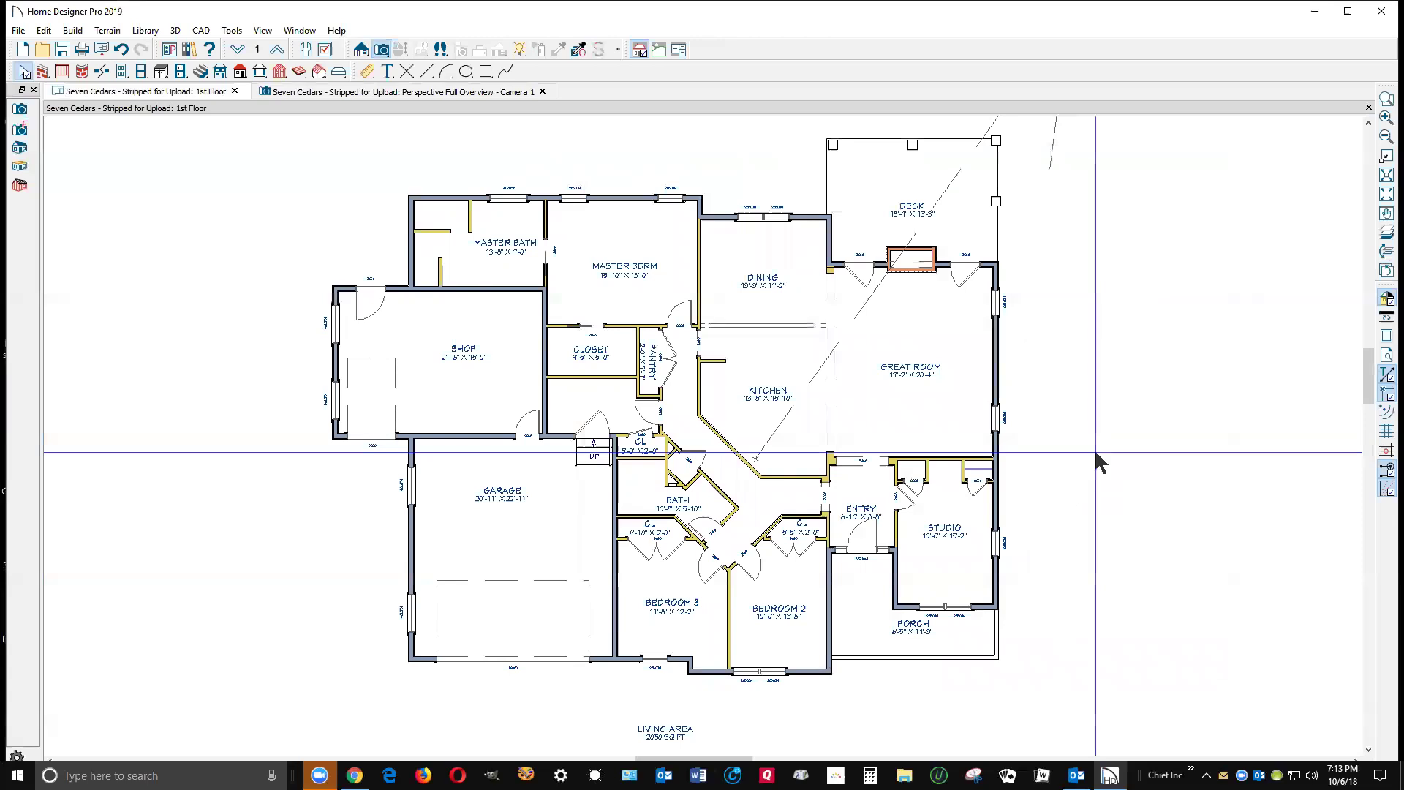
# In the 3D view, set the newel spacing of the side railing with the intermediate column to 240" on center, apply it and deselect the railing.
pyautogui.hotkey('ctrl', 'Tab')
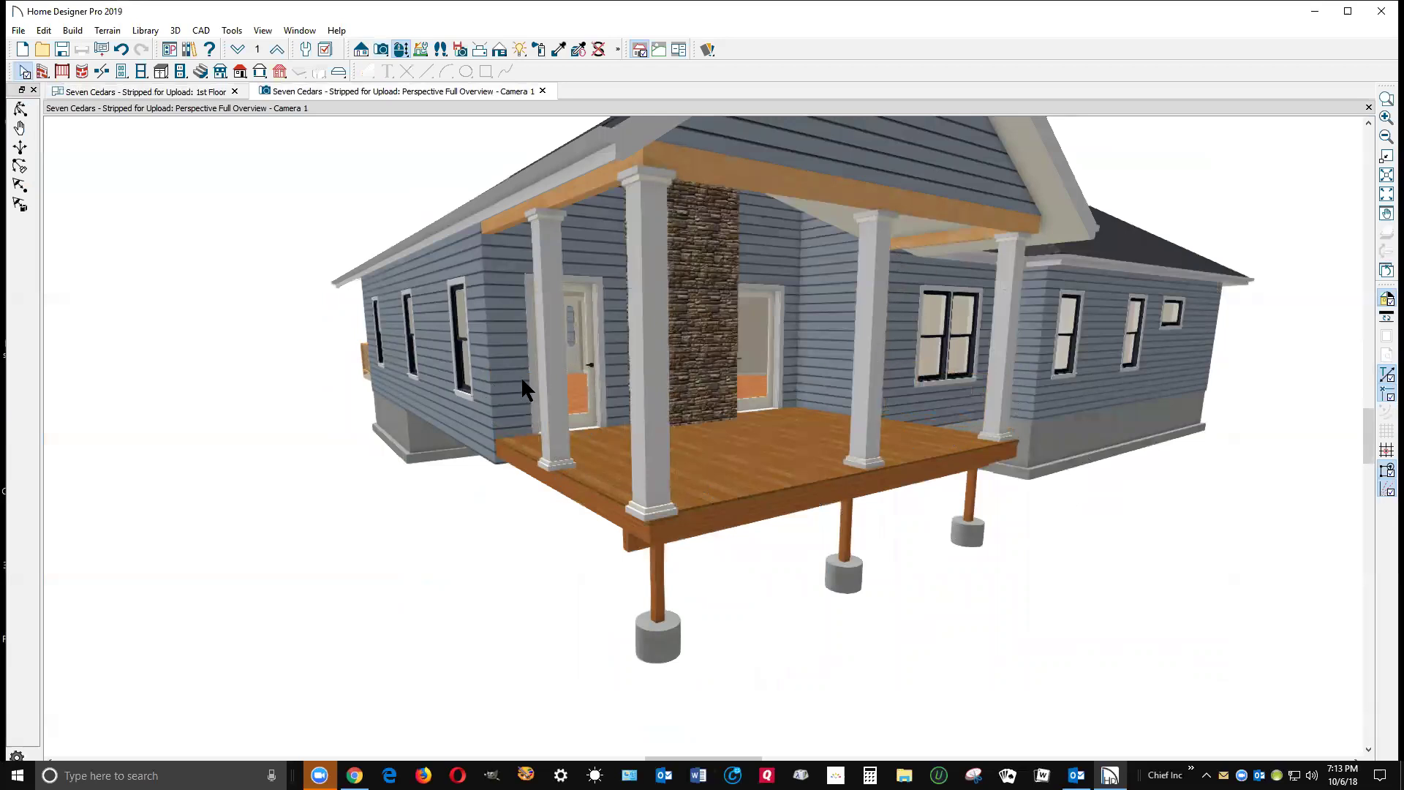
pyautogui.click(551, 369)
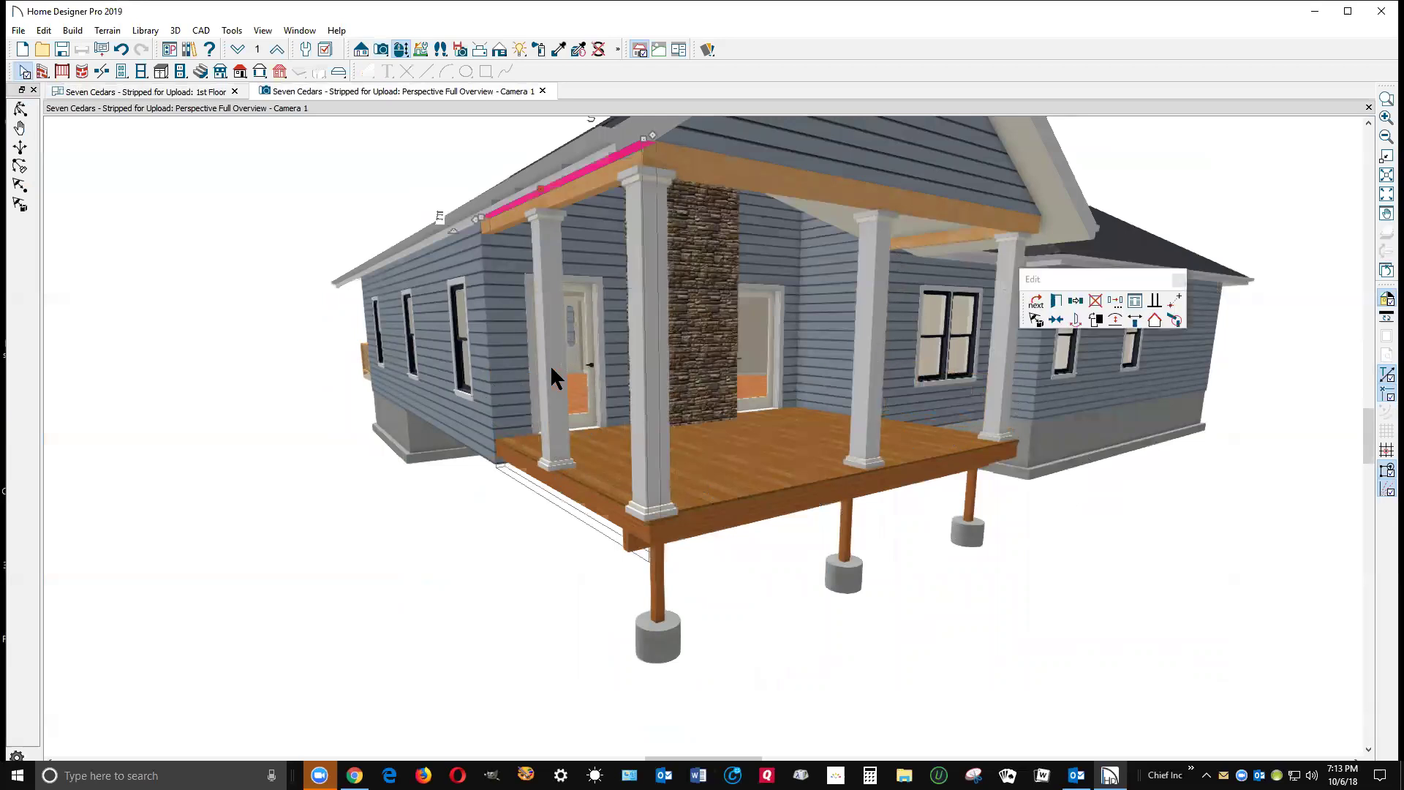
pyautogui.click(1056, 300)
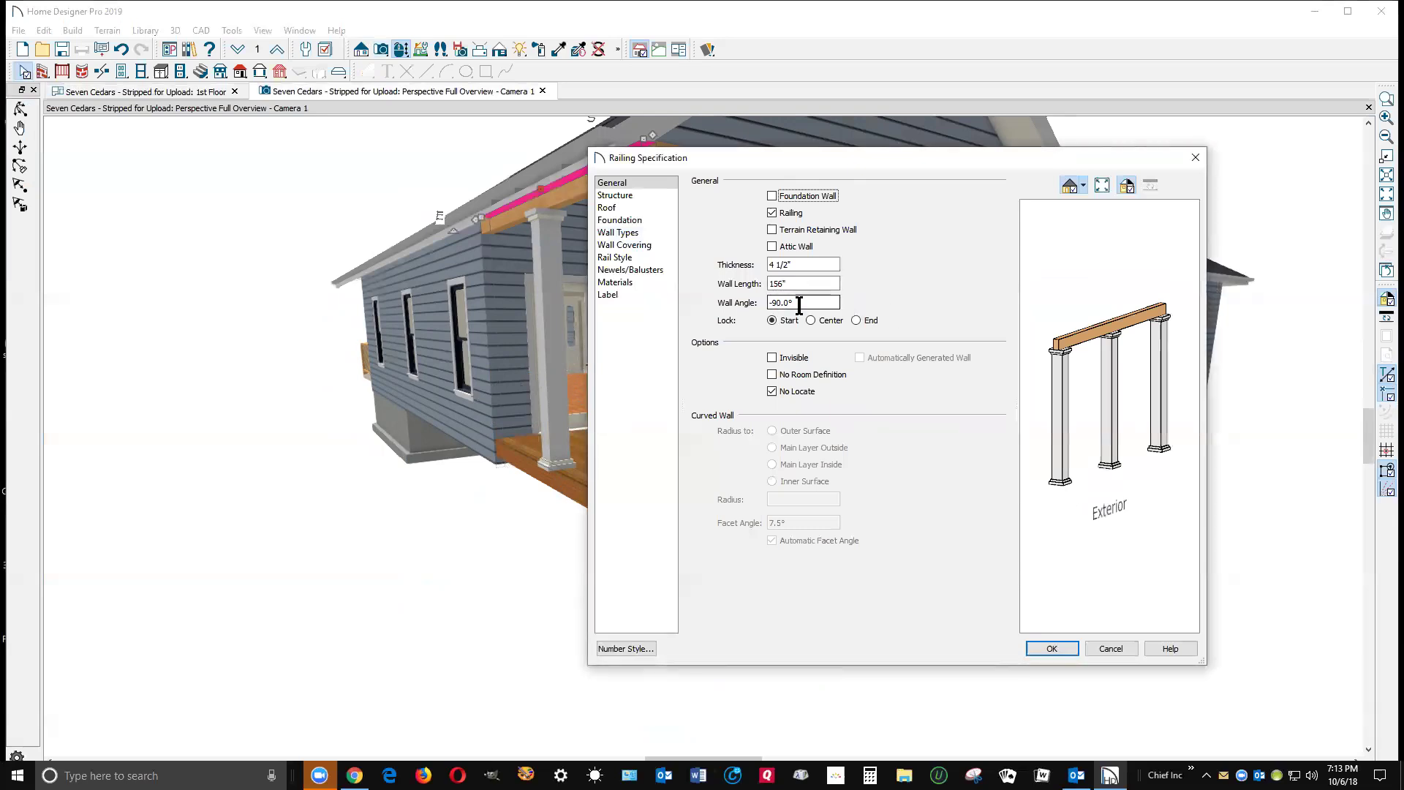
pyautogui.click(642, 271)
pyautogui.doubleClick(775, 293)
pyautogui.write('240')
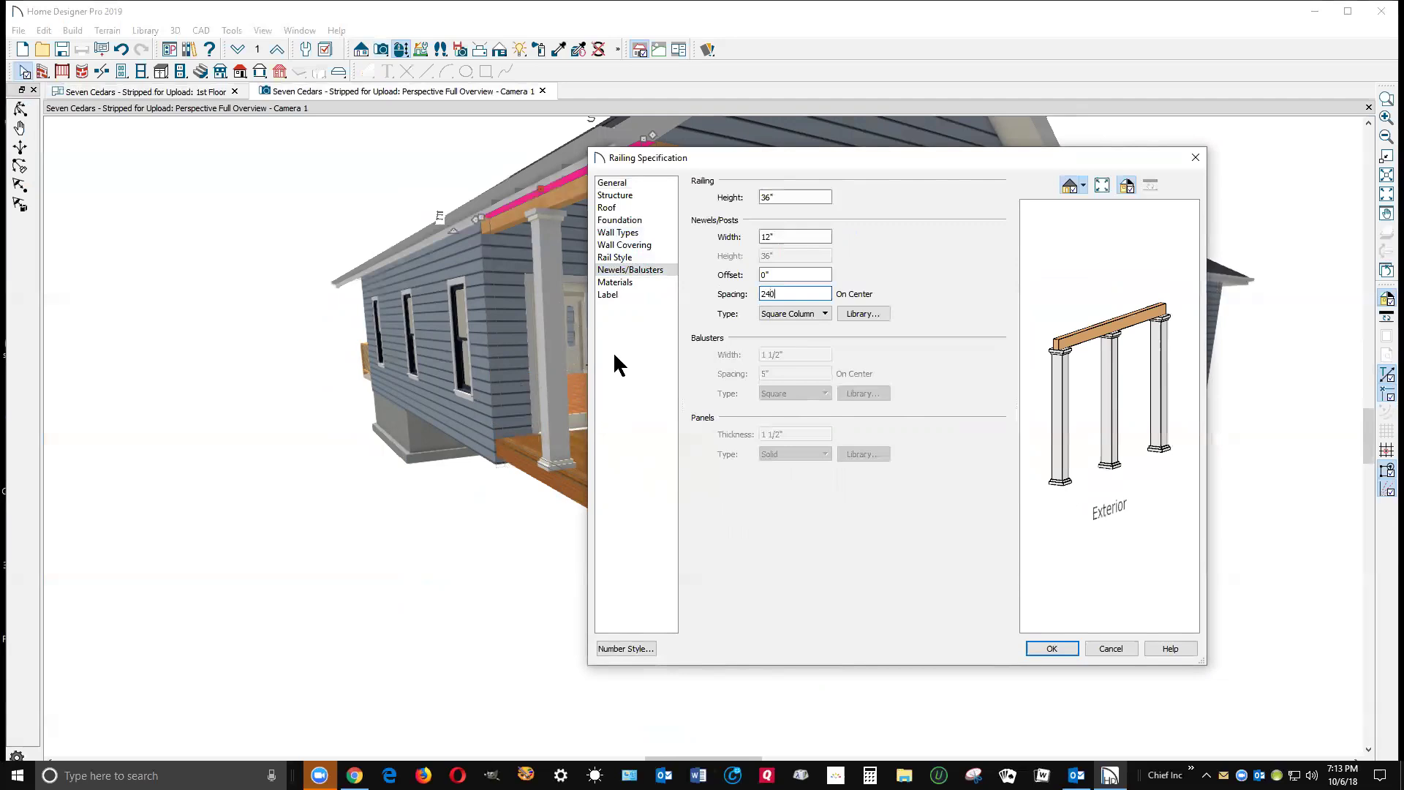
pyautogui.click(1050, 648)
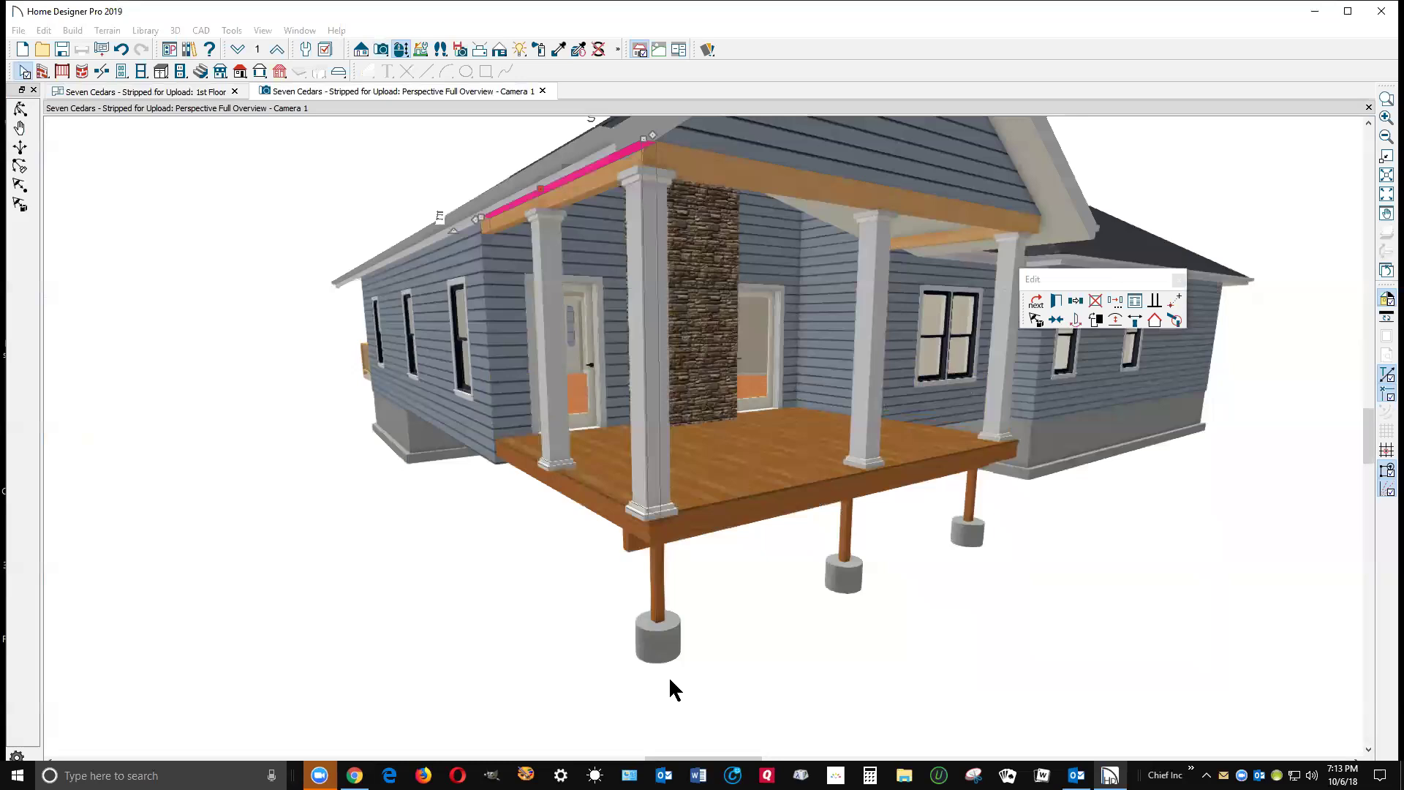
pyautogui.click(510, 616)
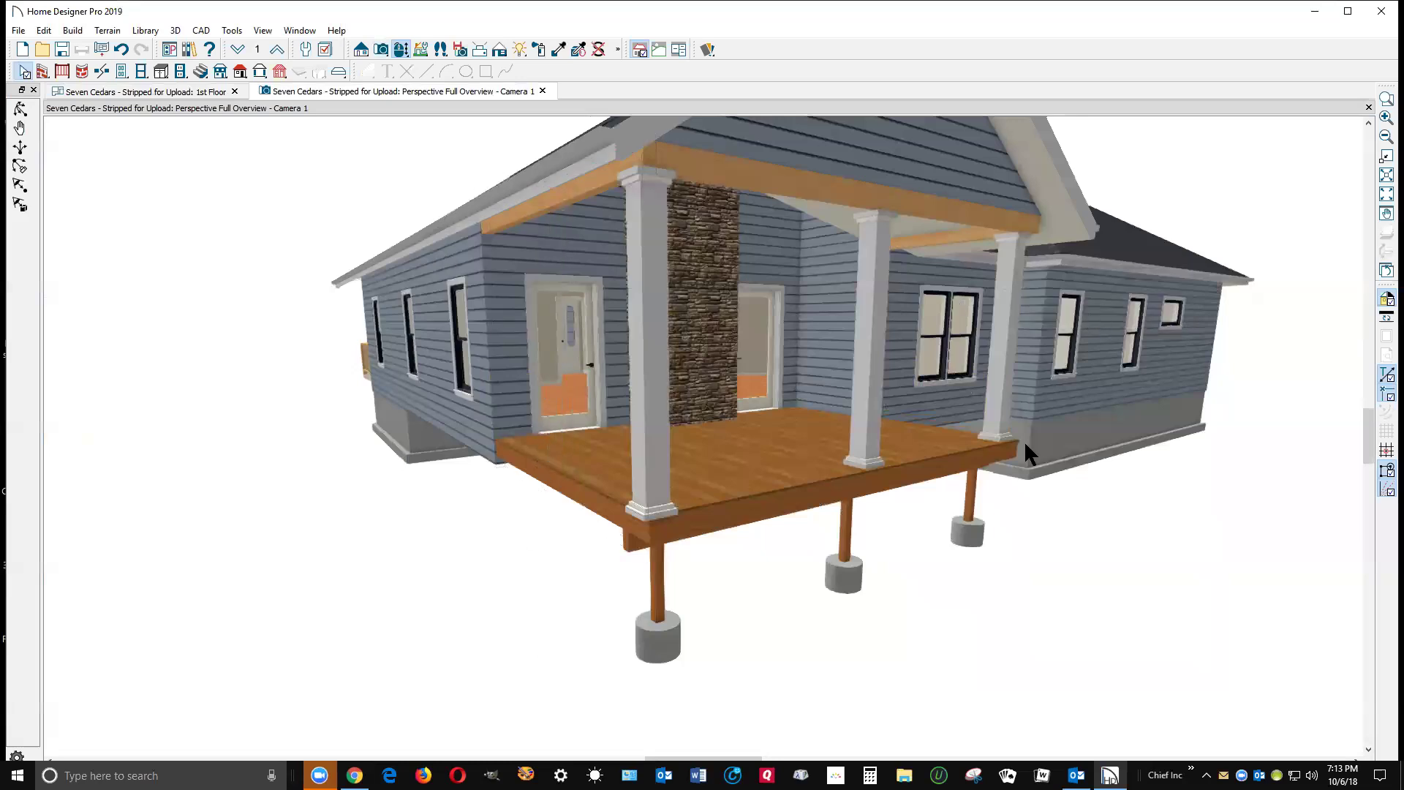
pyautogui.scroll(-1, 894, 479)
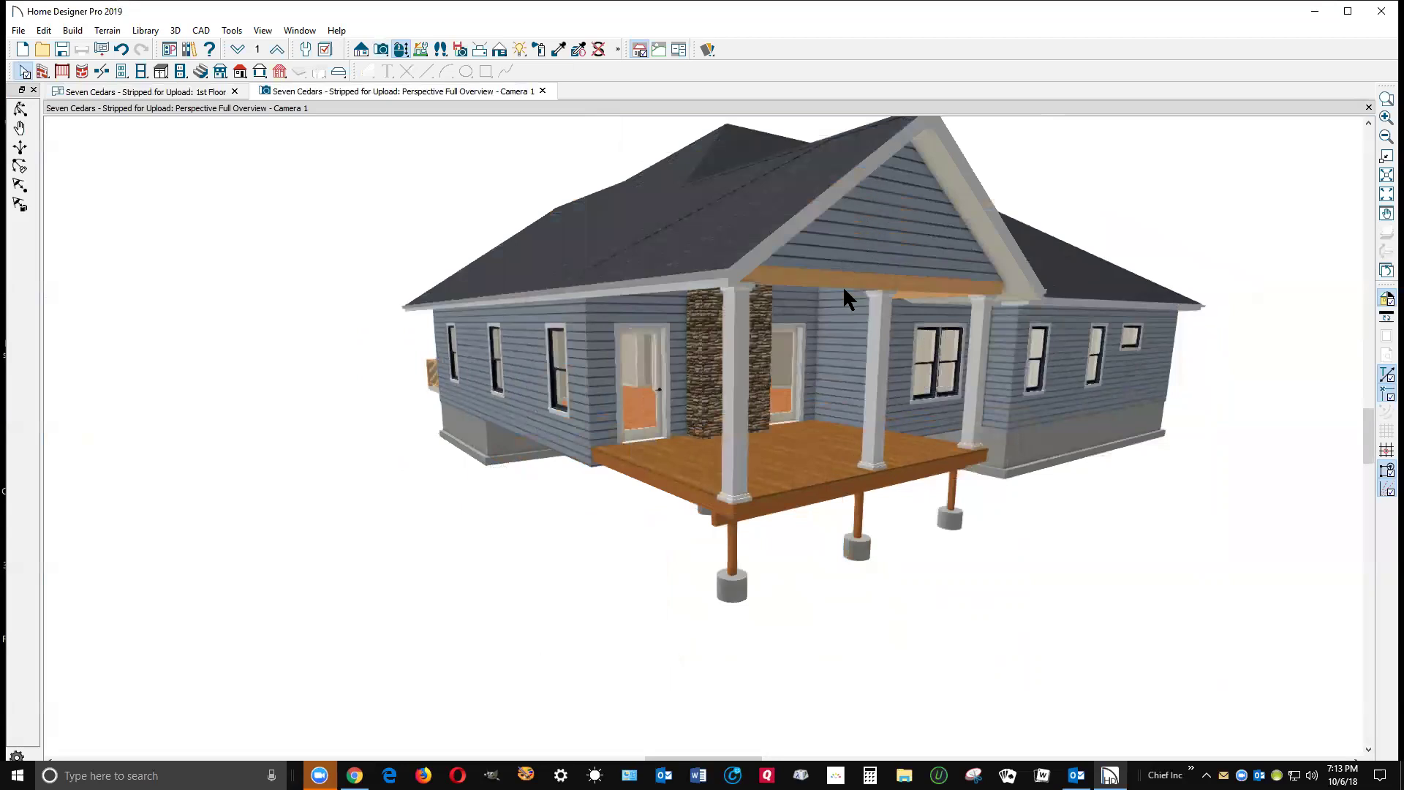
pyautogui.click(1368, 124)
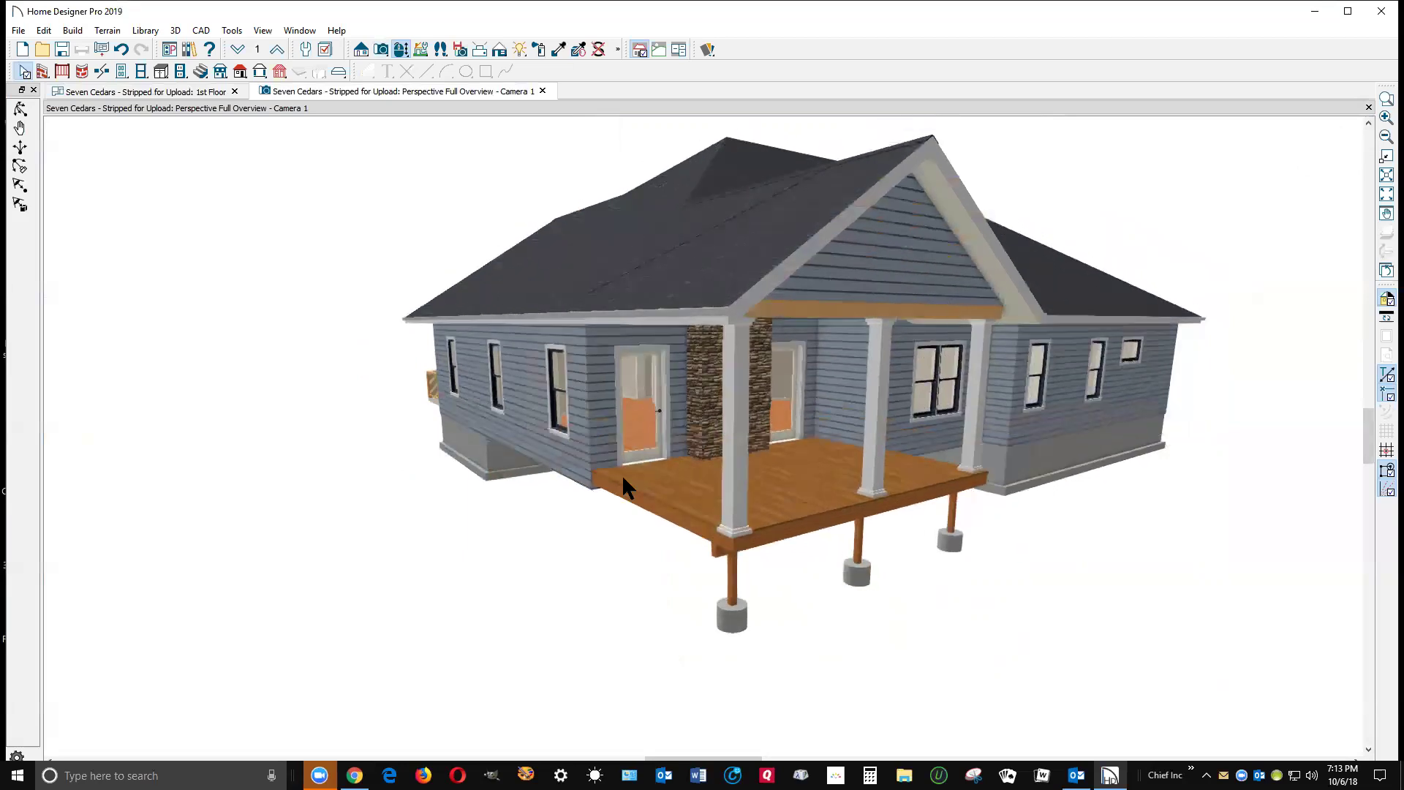
# In the 3D view, set the newel width of the side railing at the near front corner to 0".
pyautogui.scroll(3, 771, 396)
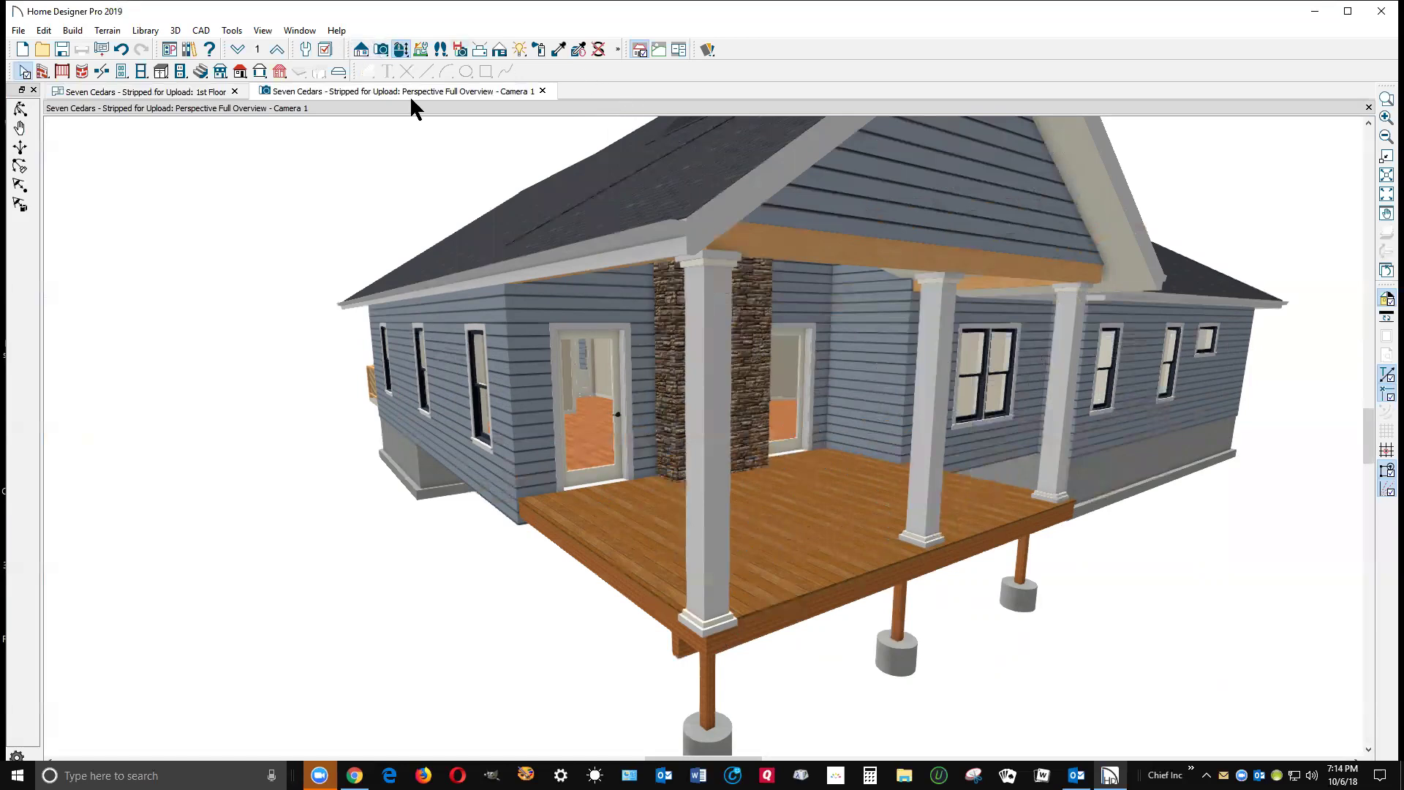
pyautogui.click(703, 574)
pyautogui.doubleClick(705, 554)
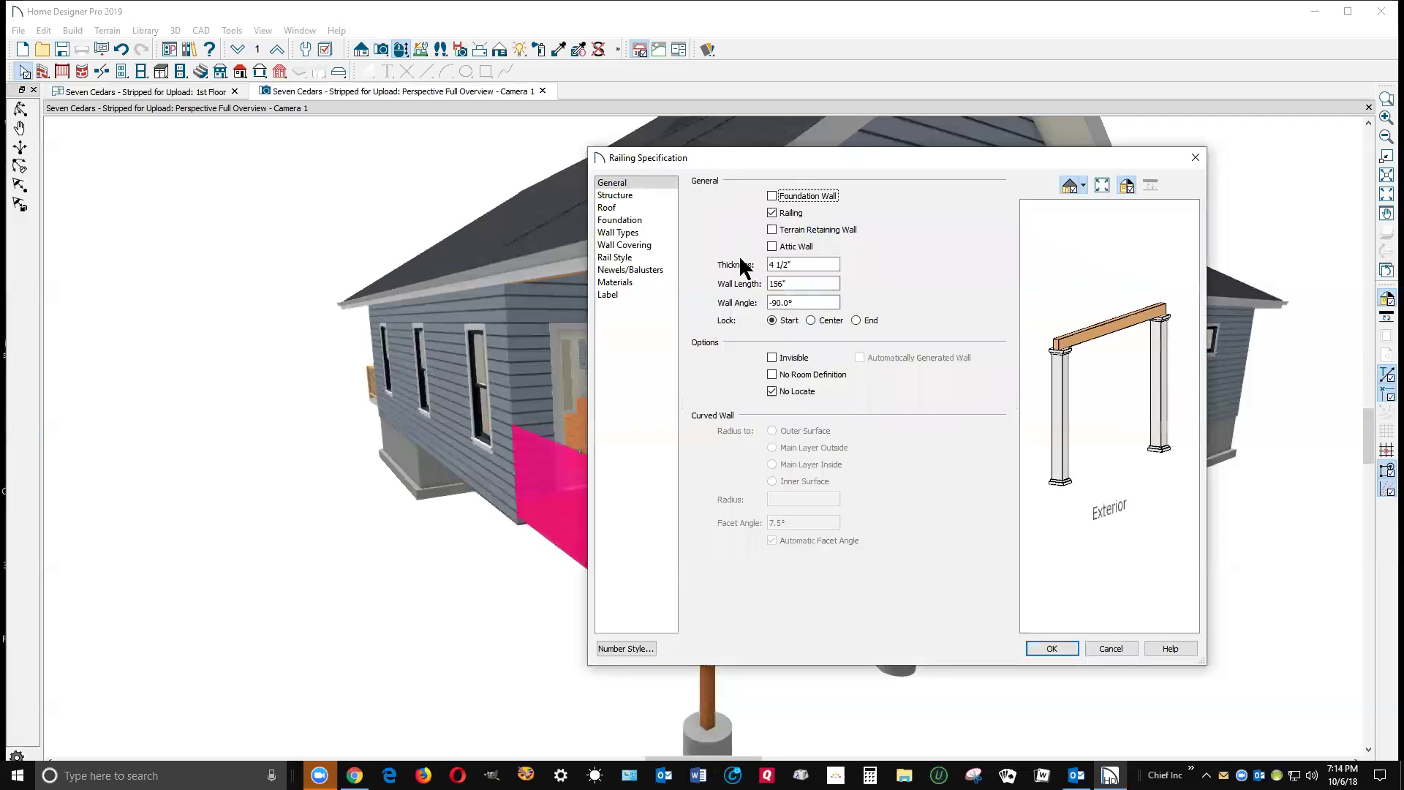
pyautogui.click(629, 269)
pyautogui.click(787, 236)
pyautogui.write('0')
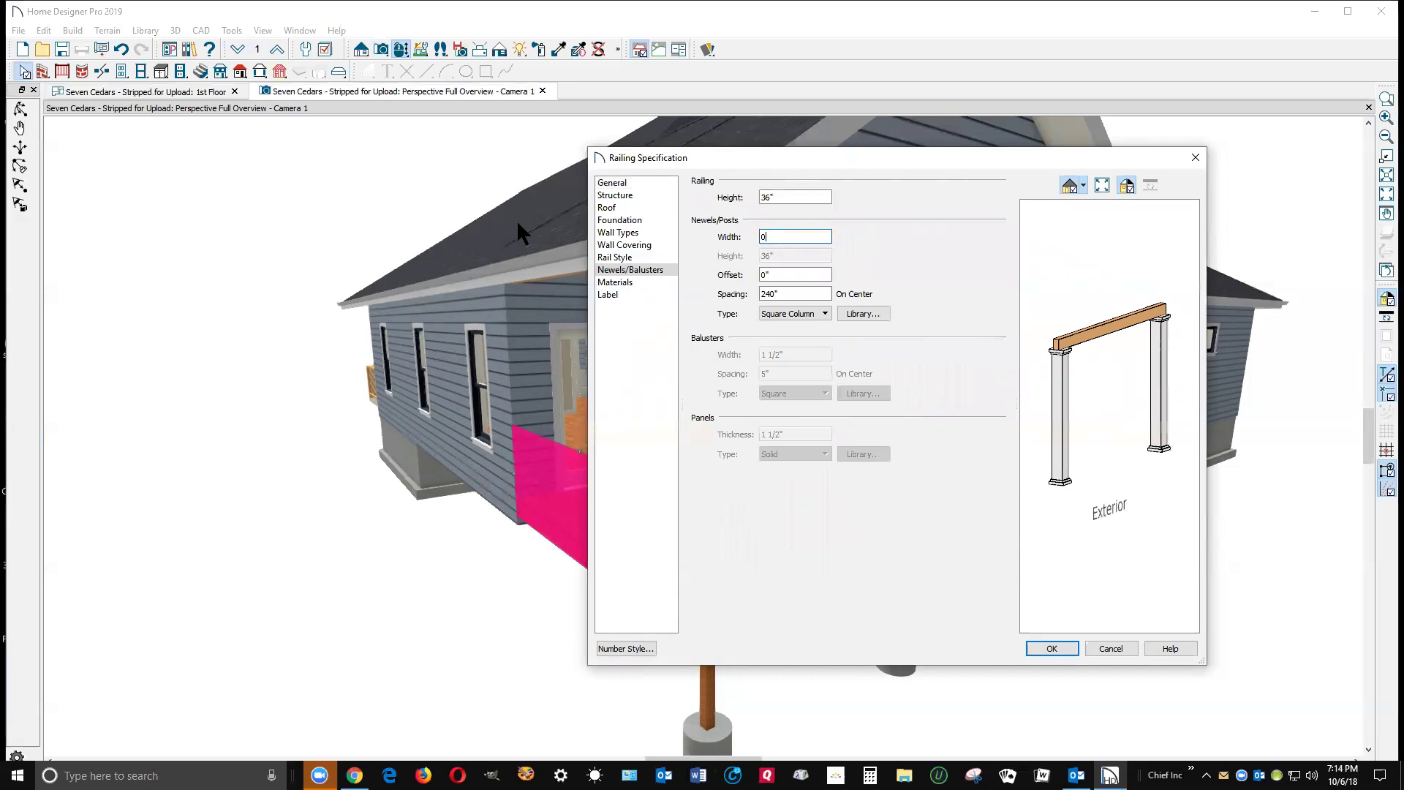
pyautogui.press('Tab')
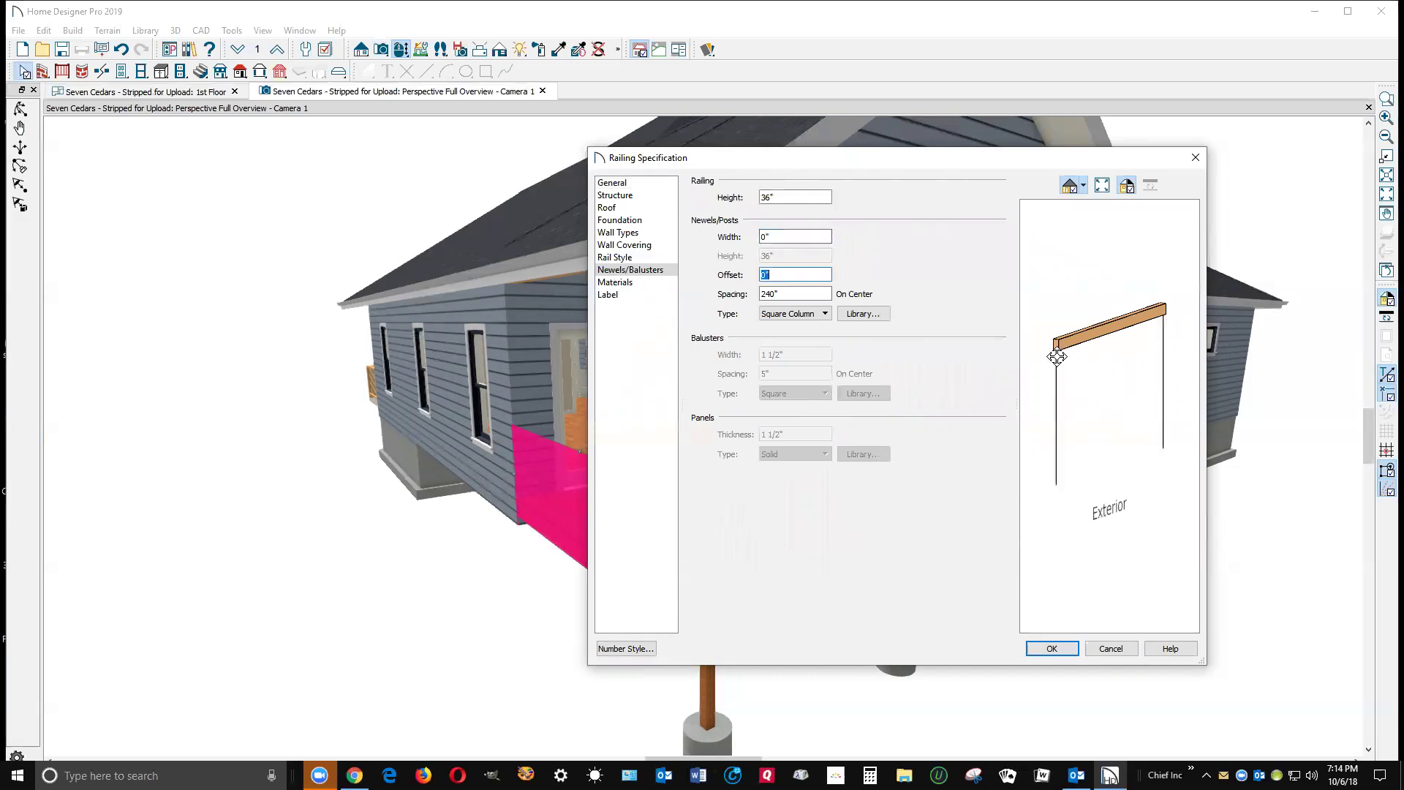
# Set the newel offset of the same side railing to 6", apply the railing changes and deselect the railing.
pyautogui.click(801, 238)
pyautogui.press('Tab')
pyautogui.scroll(3, 1051, 379)
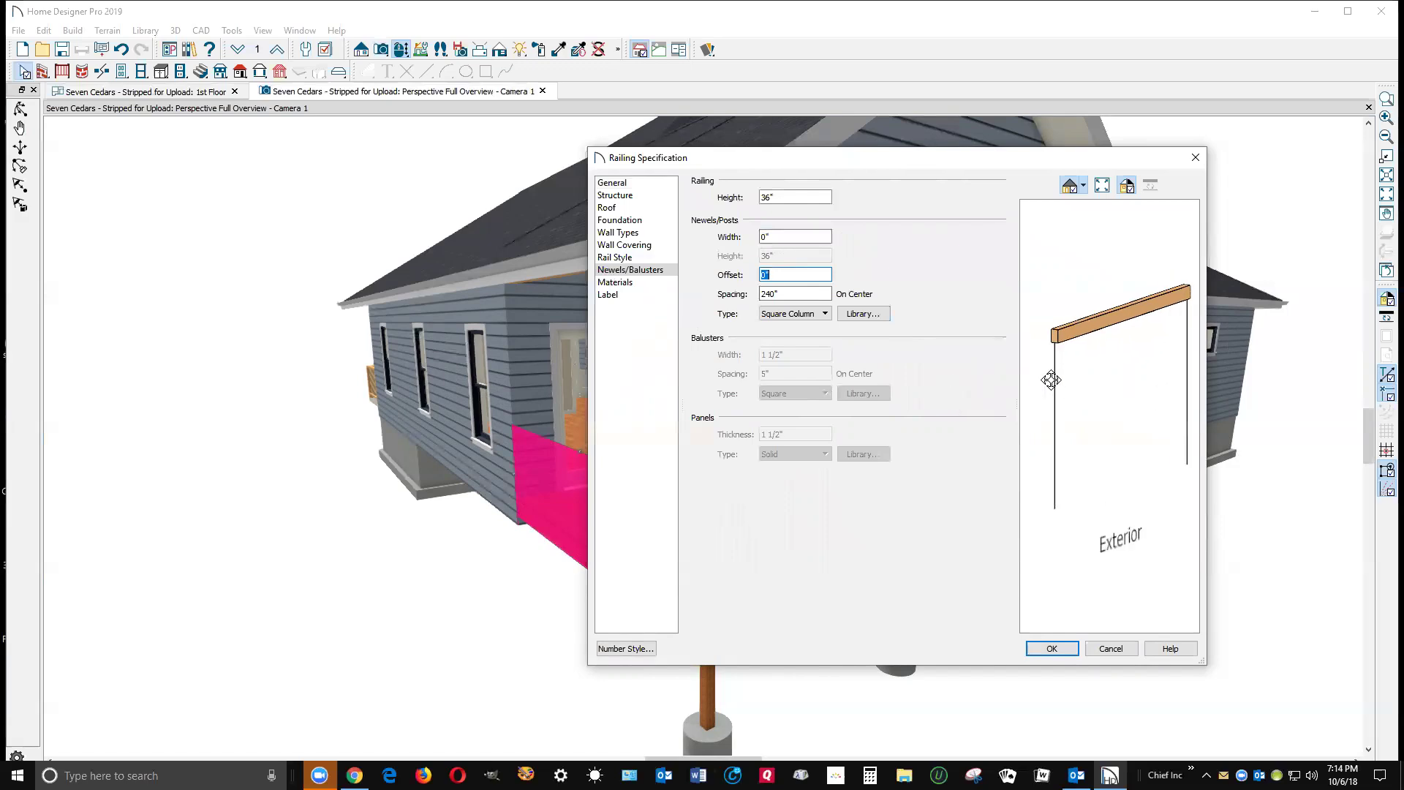
pyautogui.scroll(2, 1051, 379)
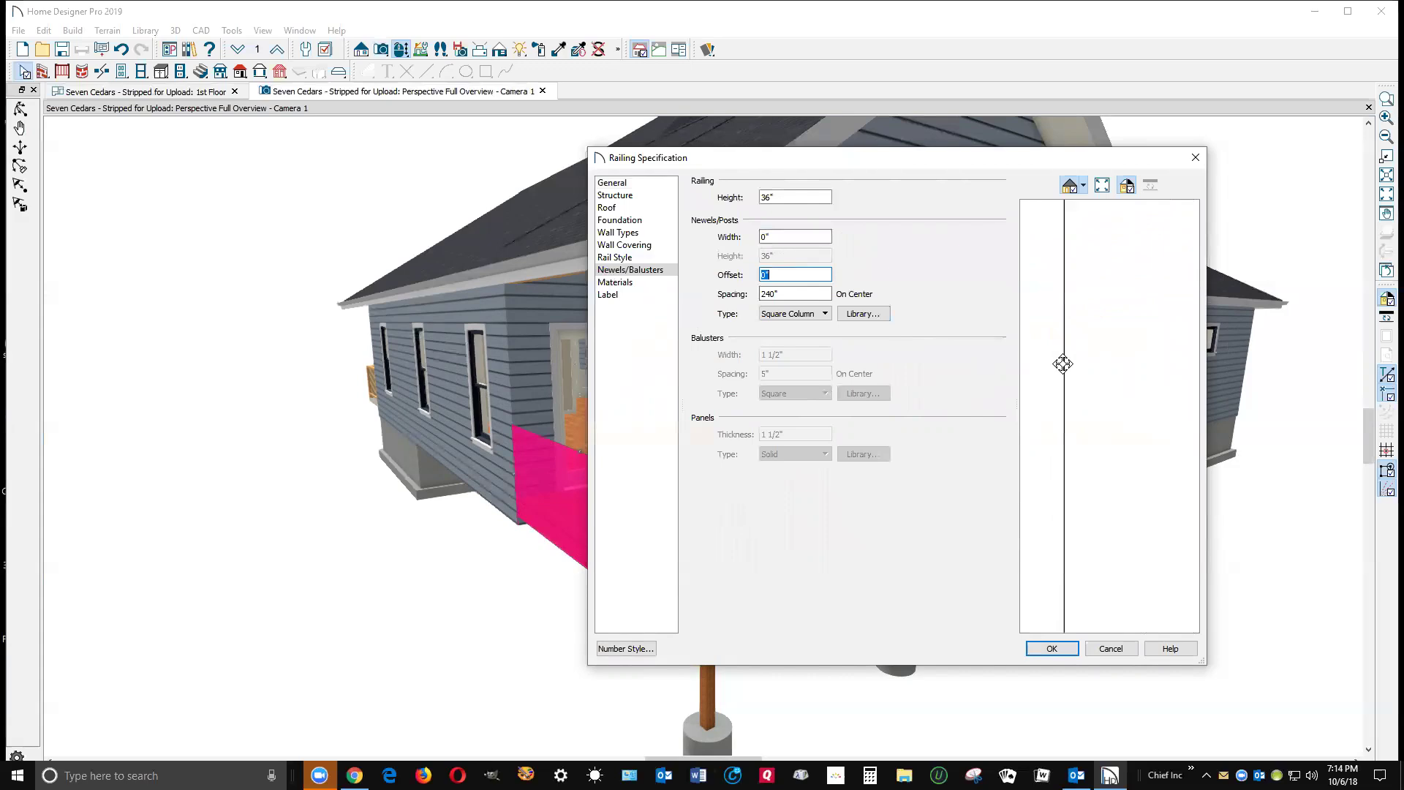
pyautogui.scroll(-2, 1056, 388)
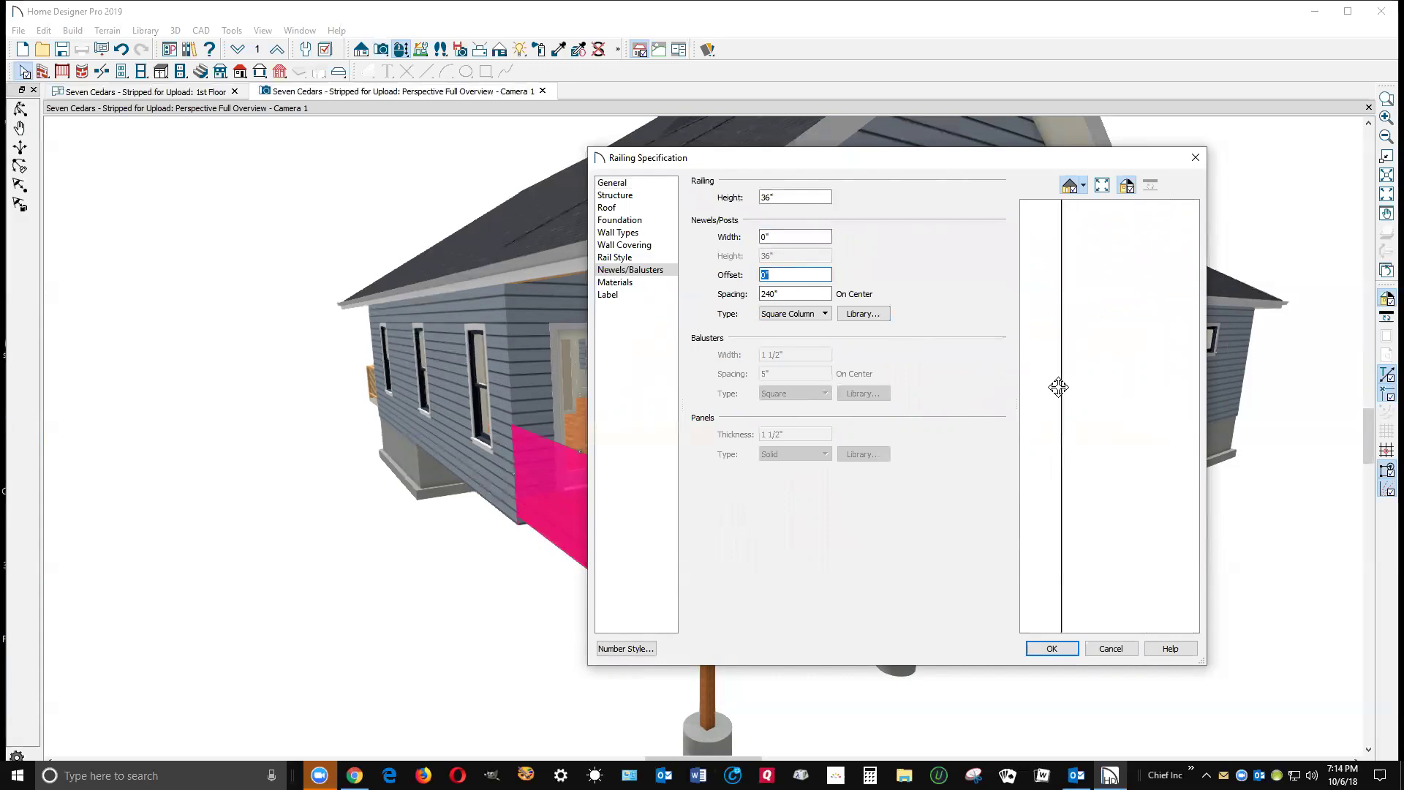
pyautogui.scroll(-5, 1064, 380)
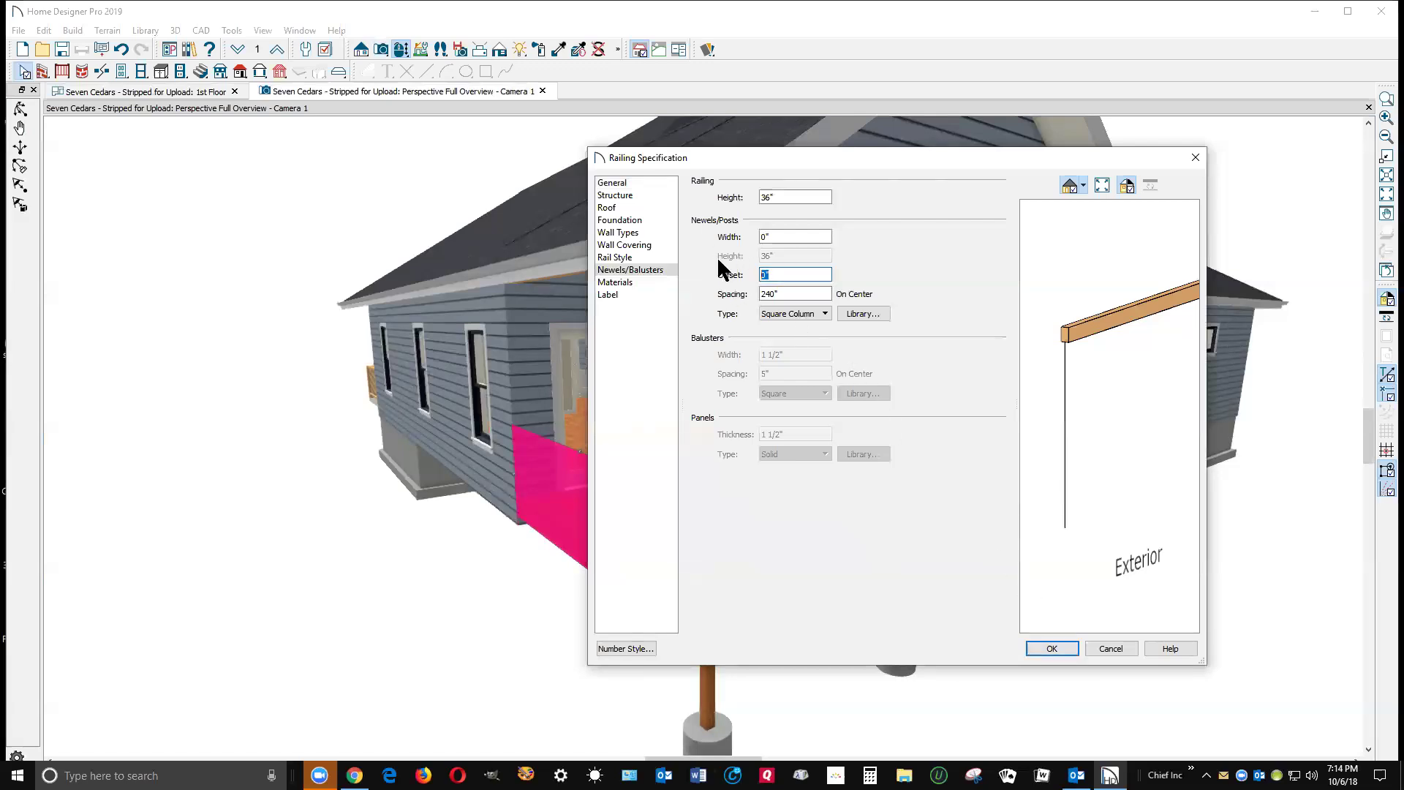
pyautogui.write('6')
pyautogui.press('Return')
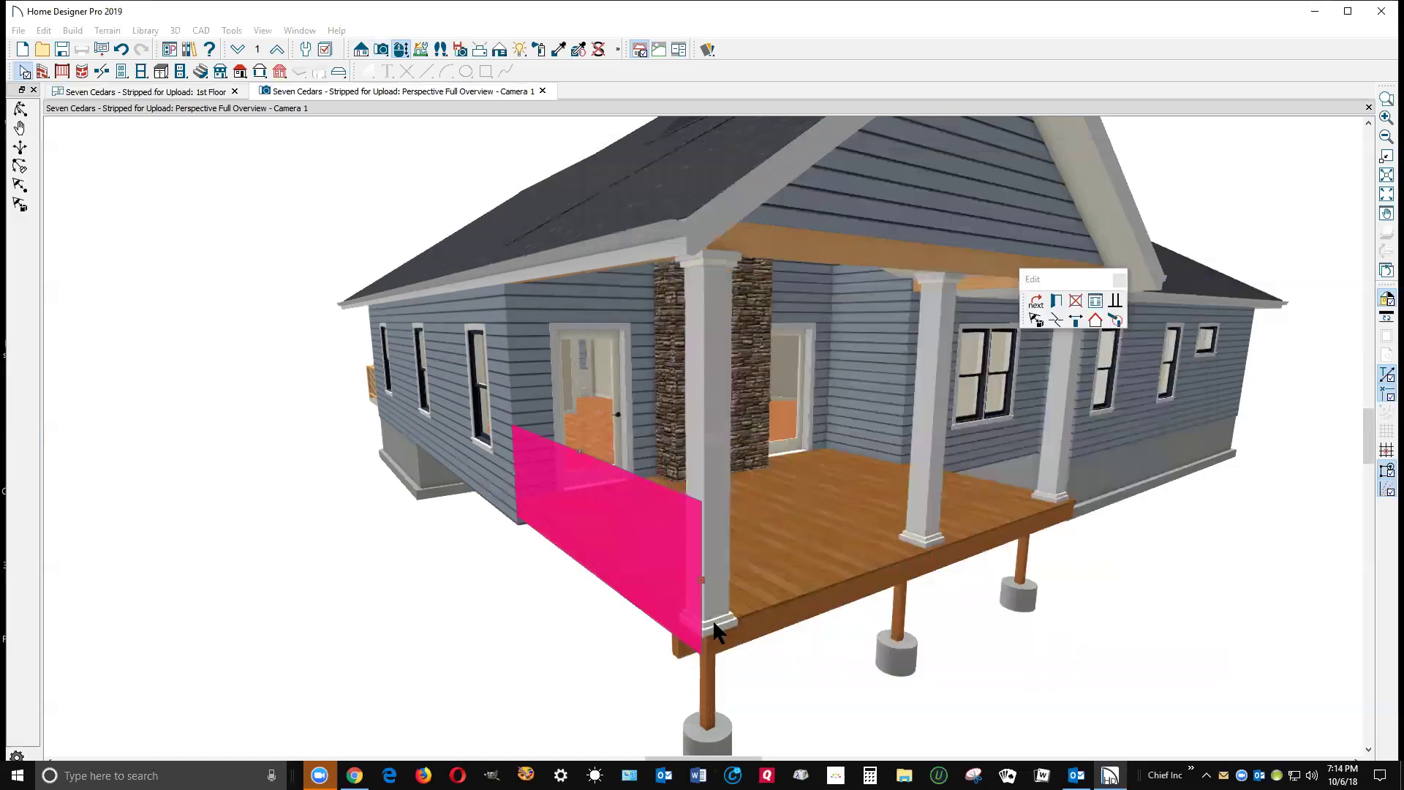
pyautogui.press('Delete')
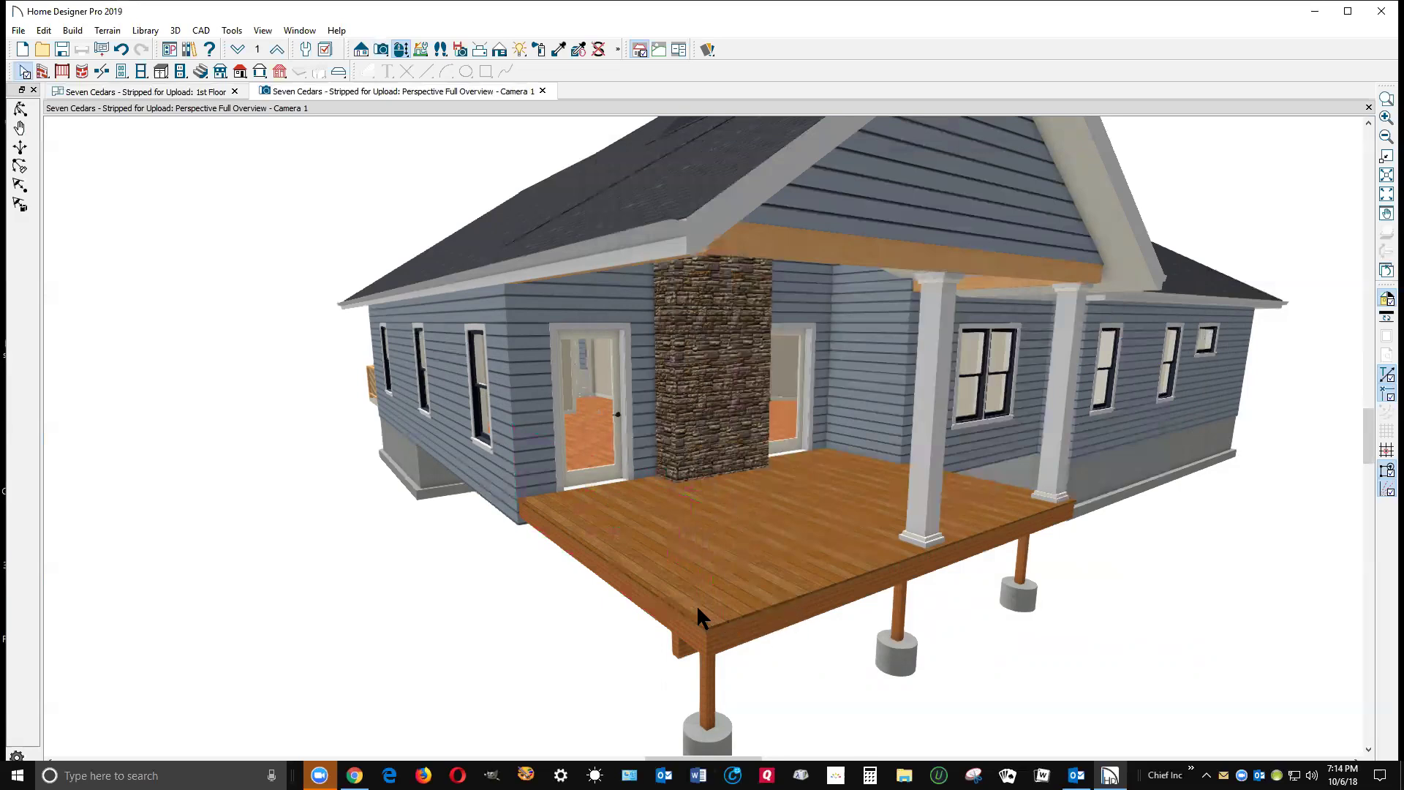
# In the floor plan, place a Square Column from the core catalog's Basic millwork columns near the deck corner that lacks a column.
pyautogui.hotkey('ctrl', 'Tab')
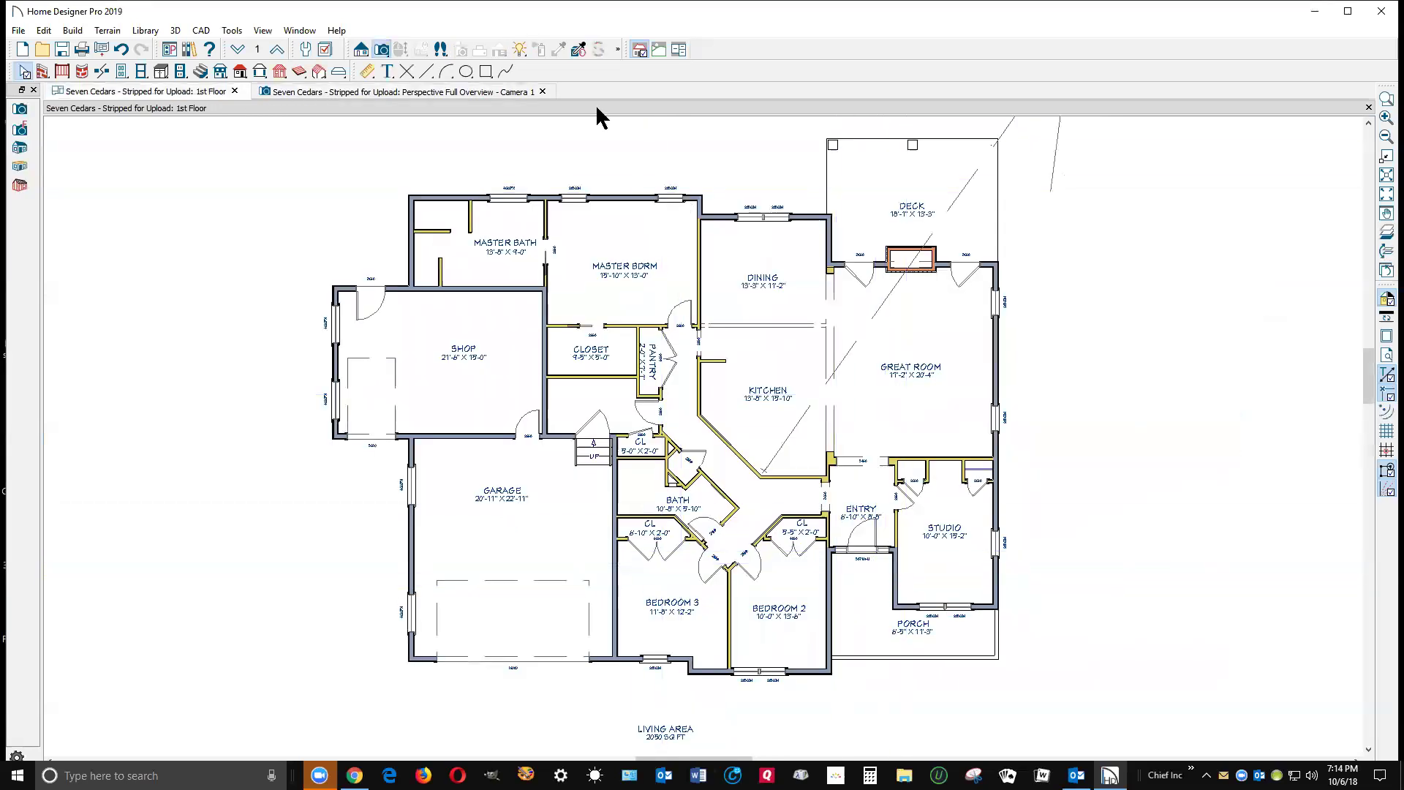
pyautogui.click(189, 50)
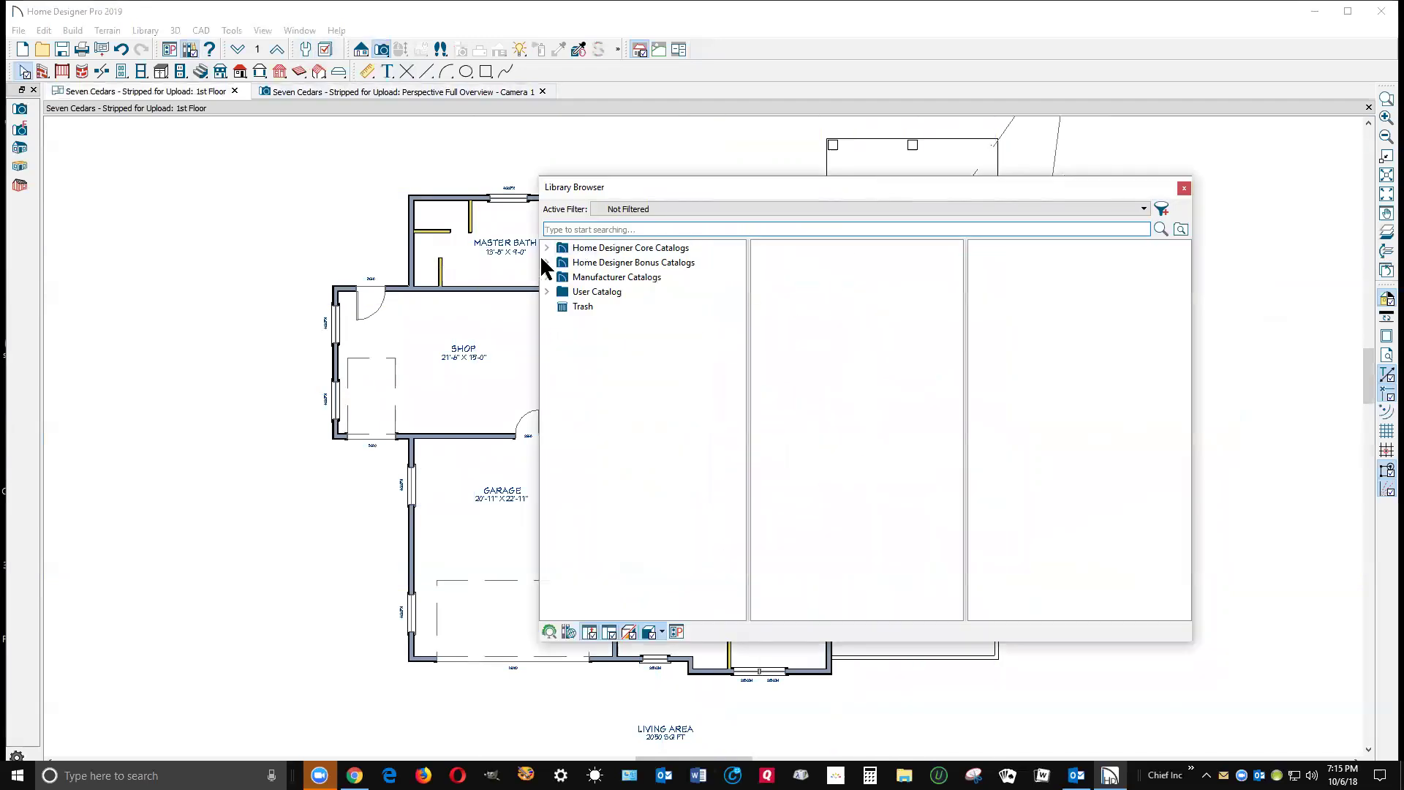
pyautogui.click(547, 248)
pyautogui.click(561, 262)
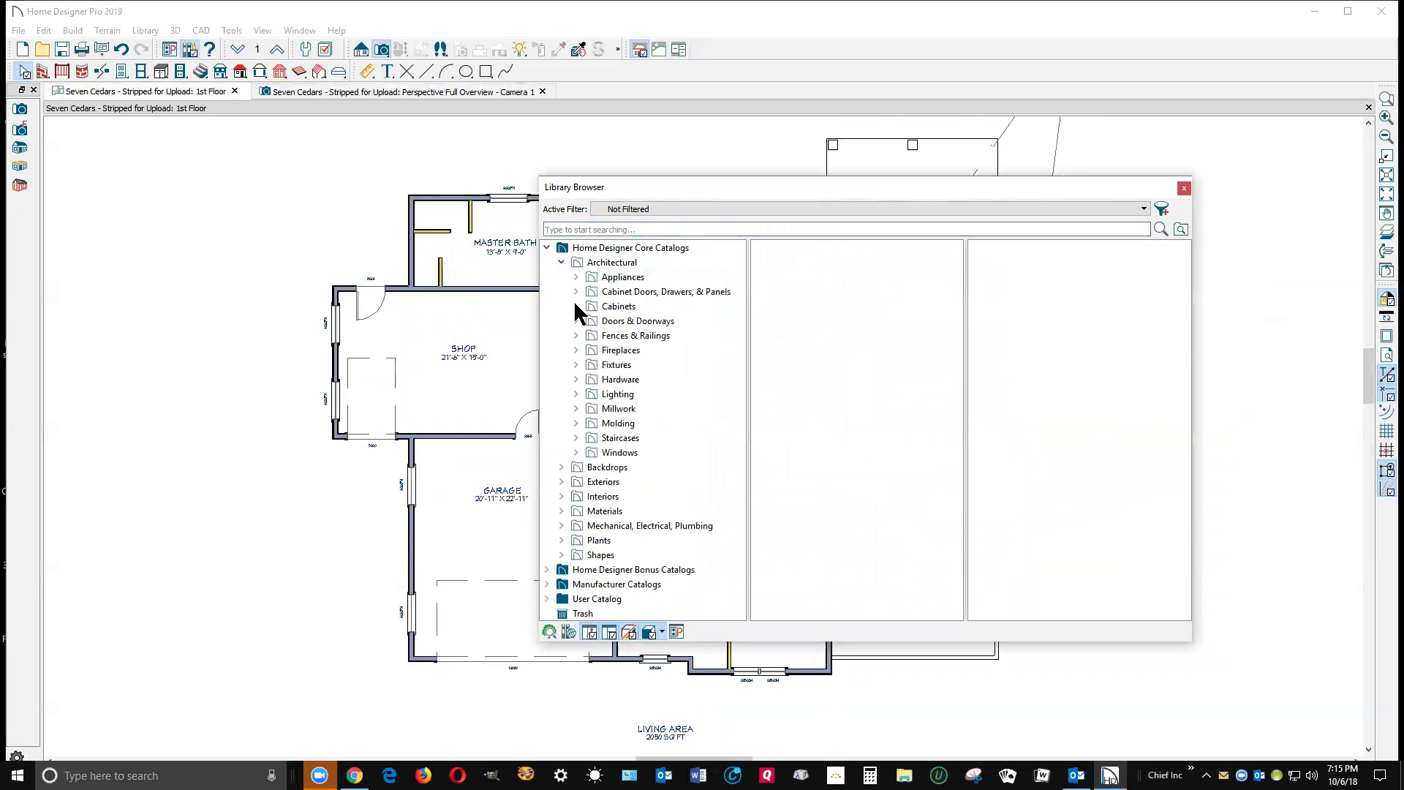
pyautogui.click(575, 408)
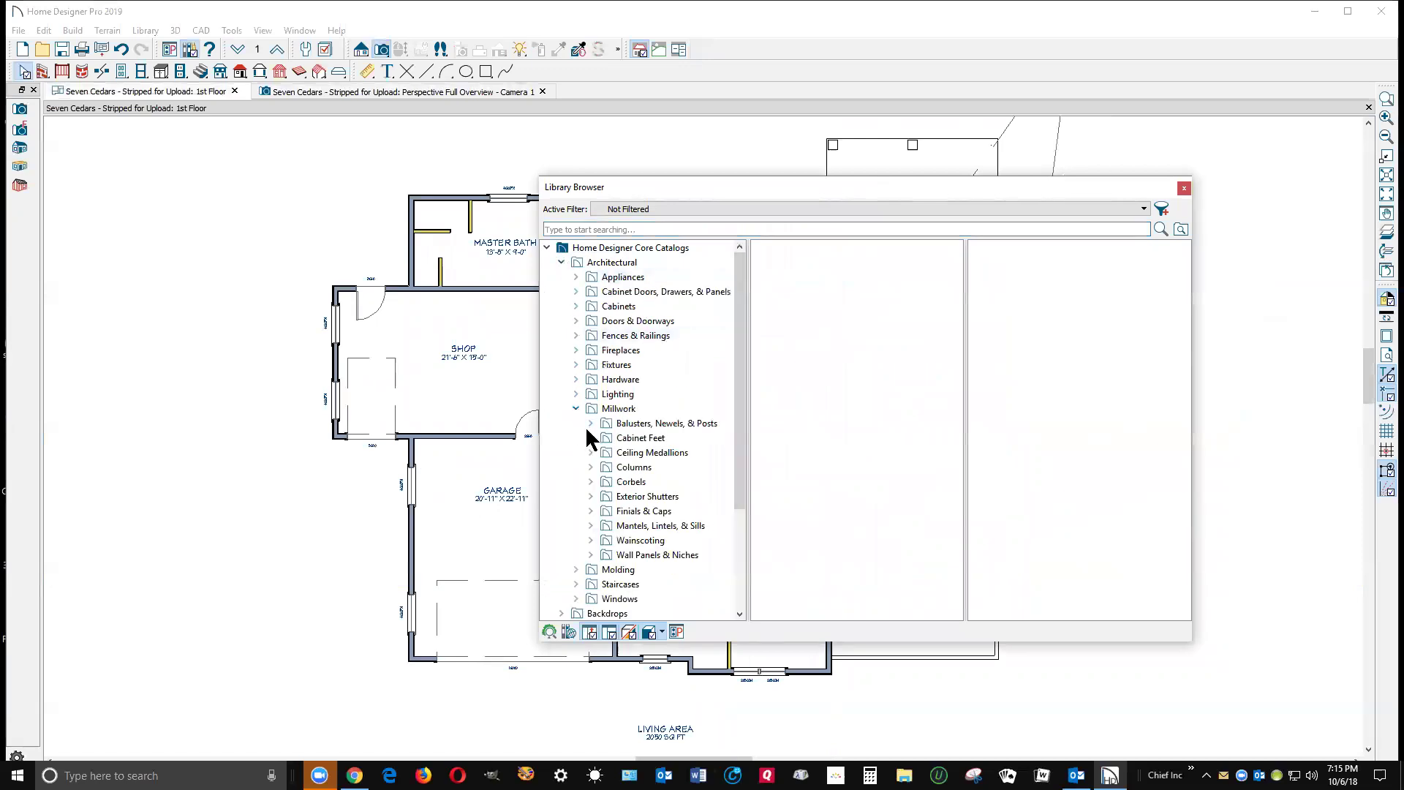
pyautogui.click(590, 468)
pyautogui.click(606, 482)
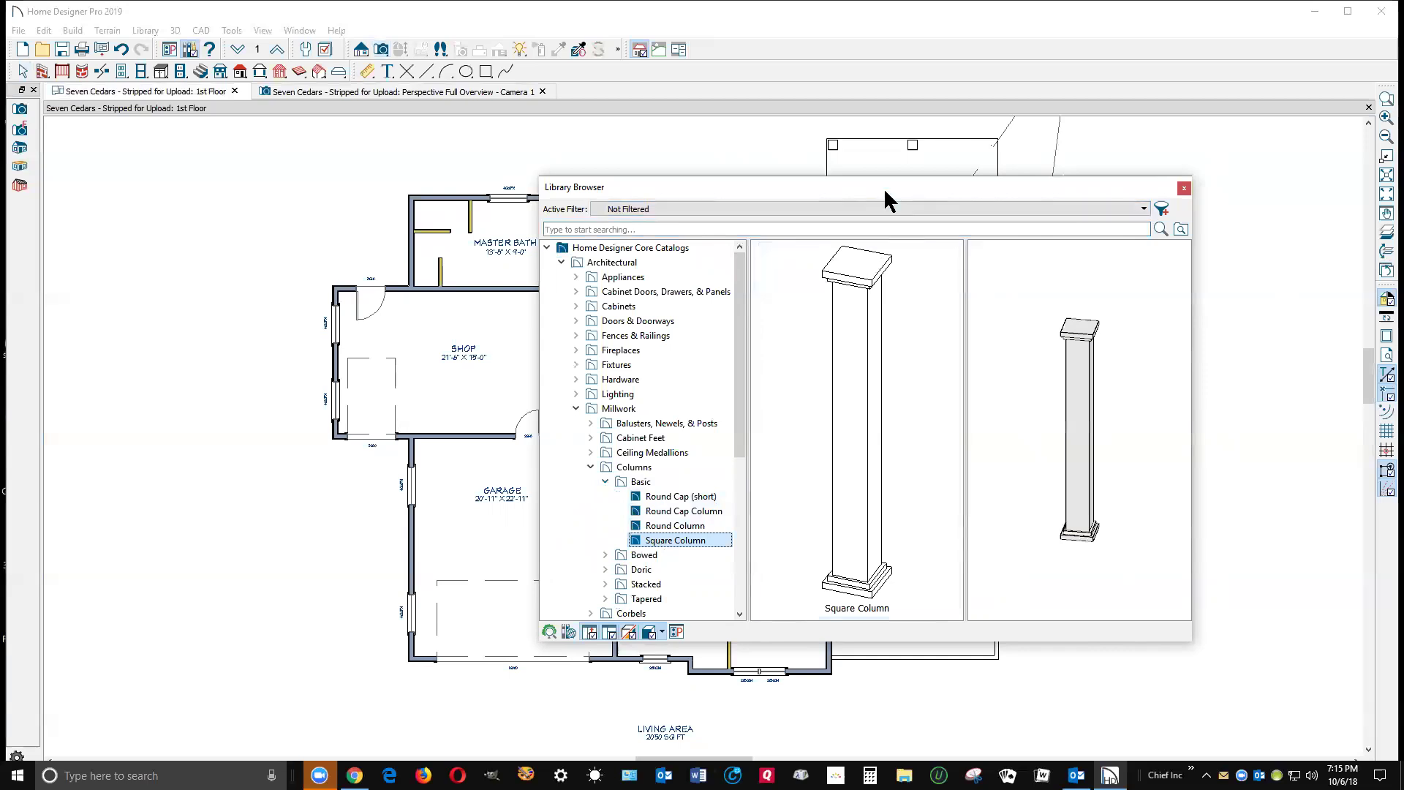
pyautogui.click(1184, 189)
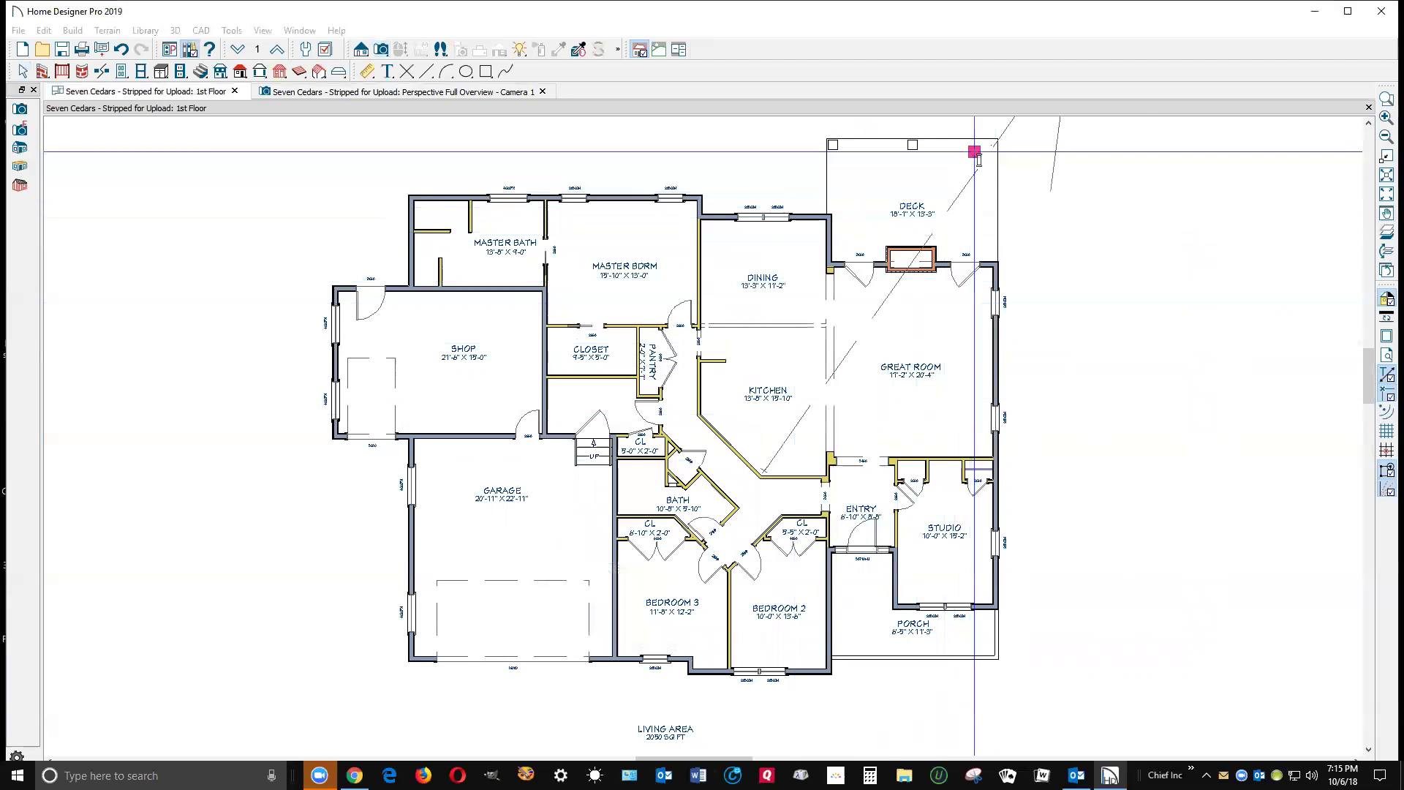
pyautogui.press('Escape')
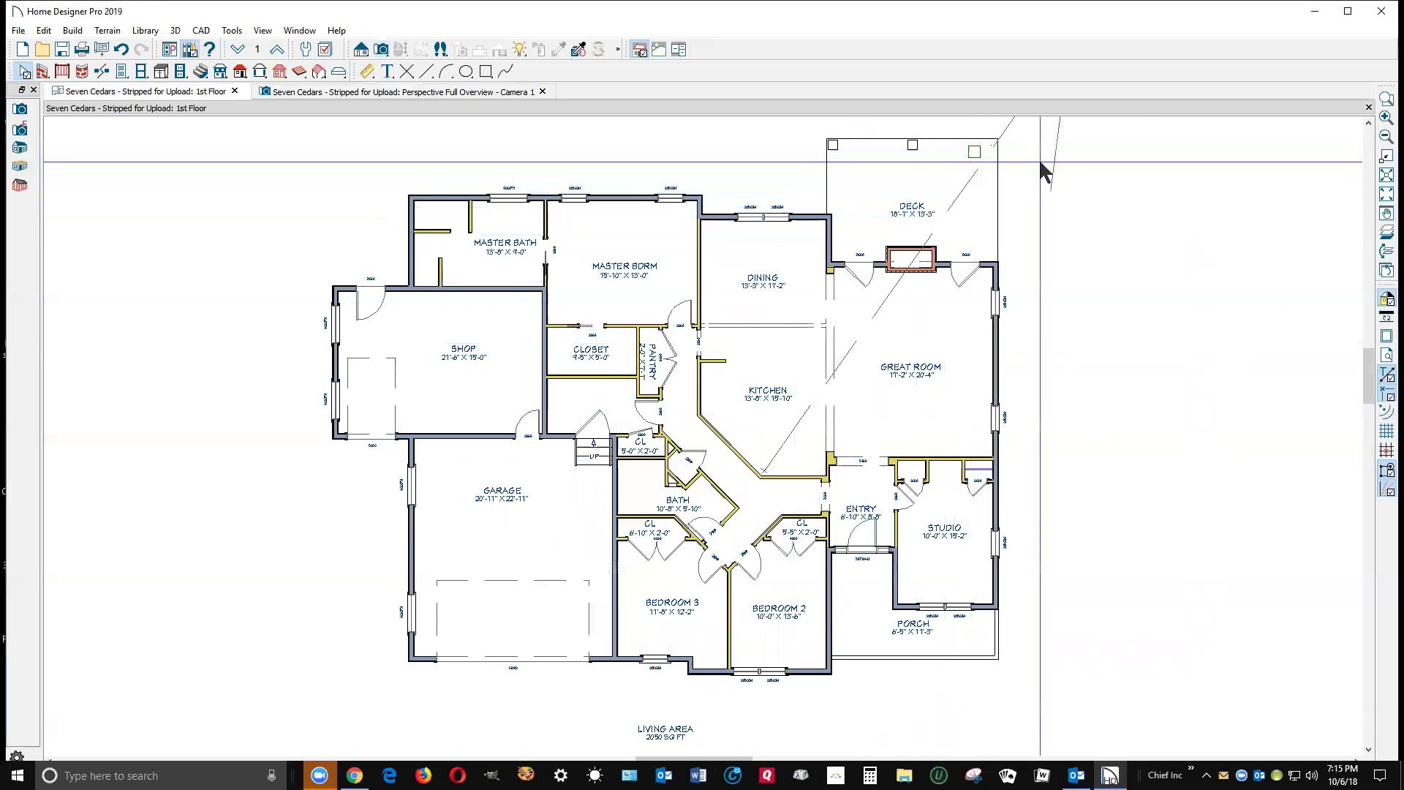
# Move the new column along the front of the deck until it abuts the intermediate column with their centers aligned.
pyautogui.click(1385, 100)
pyautogui.moveTo(1015, 125); pyautogui.dragTo(901, 165)
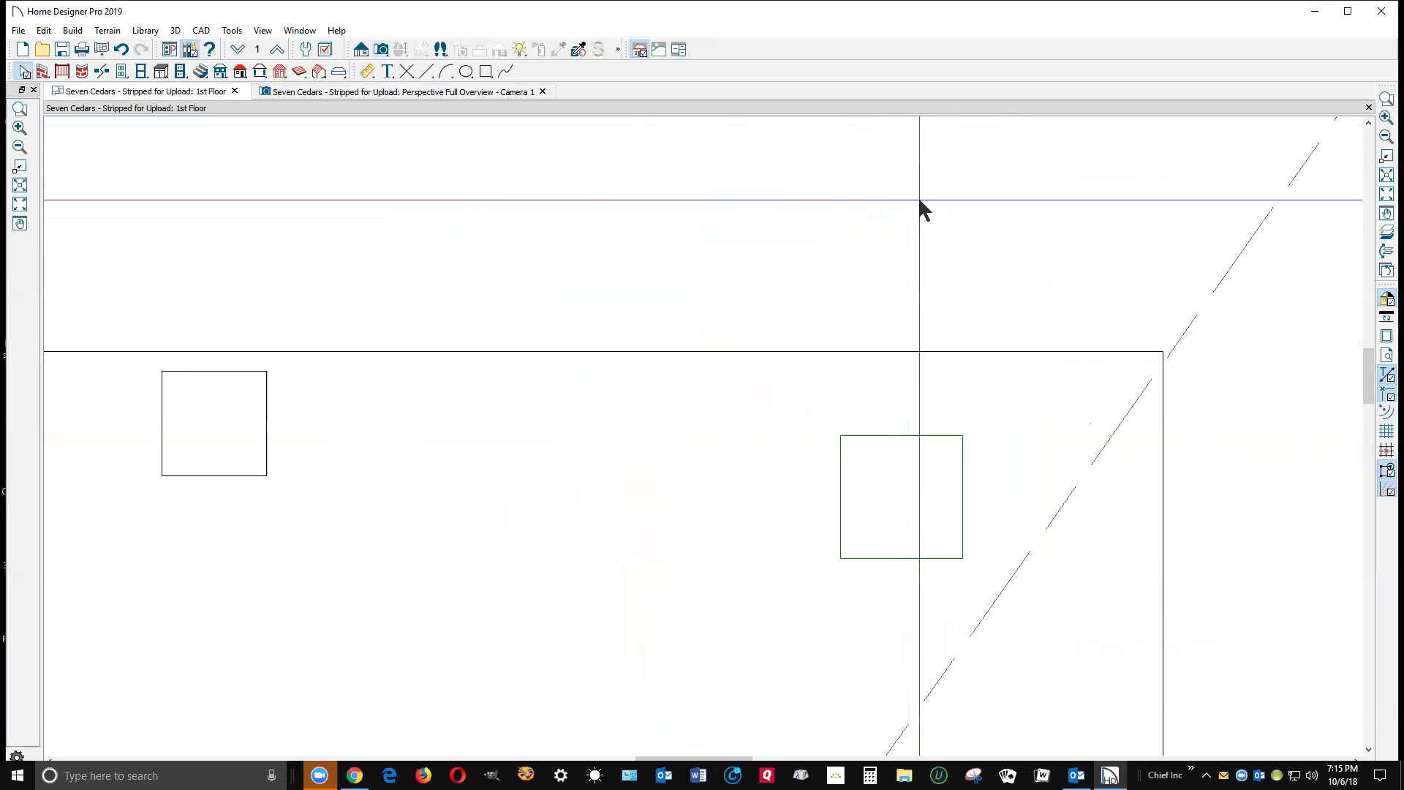
pyautogui.click(906, 494)
pyautogui.moveTo(905, 494); pyautogui.dragTo(327, 424)
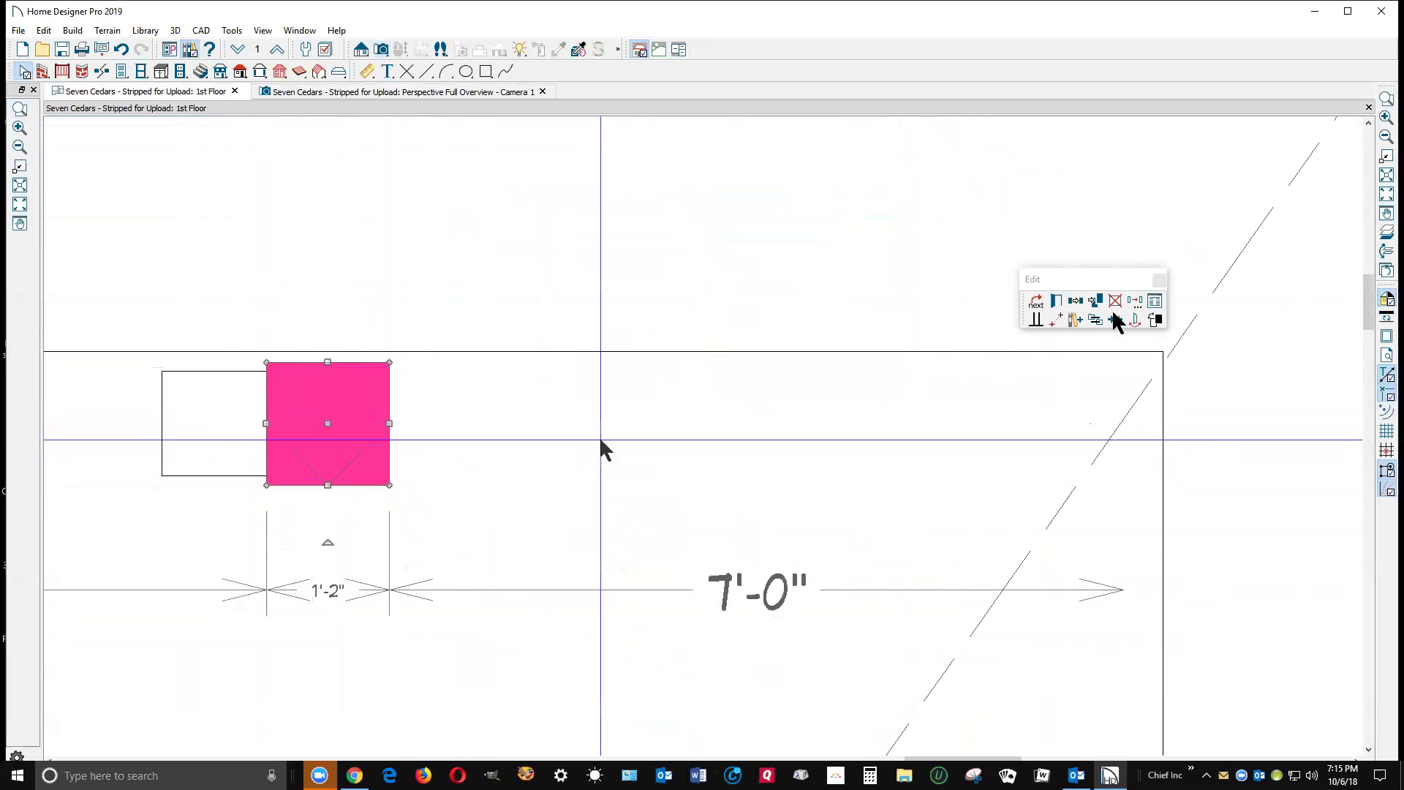
# Set the new square column's width and depth to 12".
pyautogui.click(1060, 301)
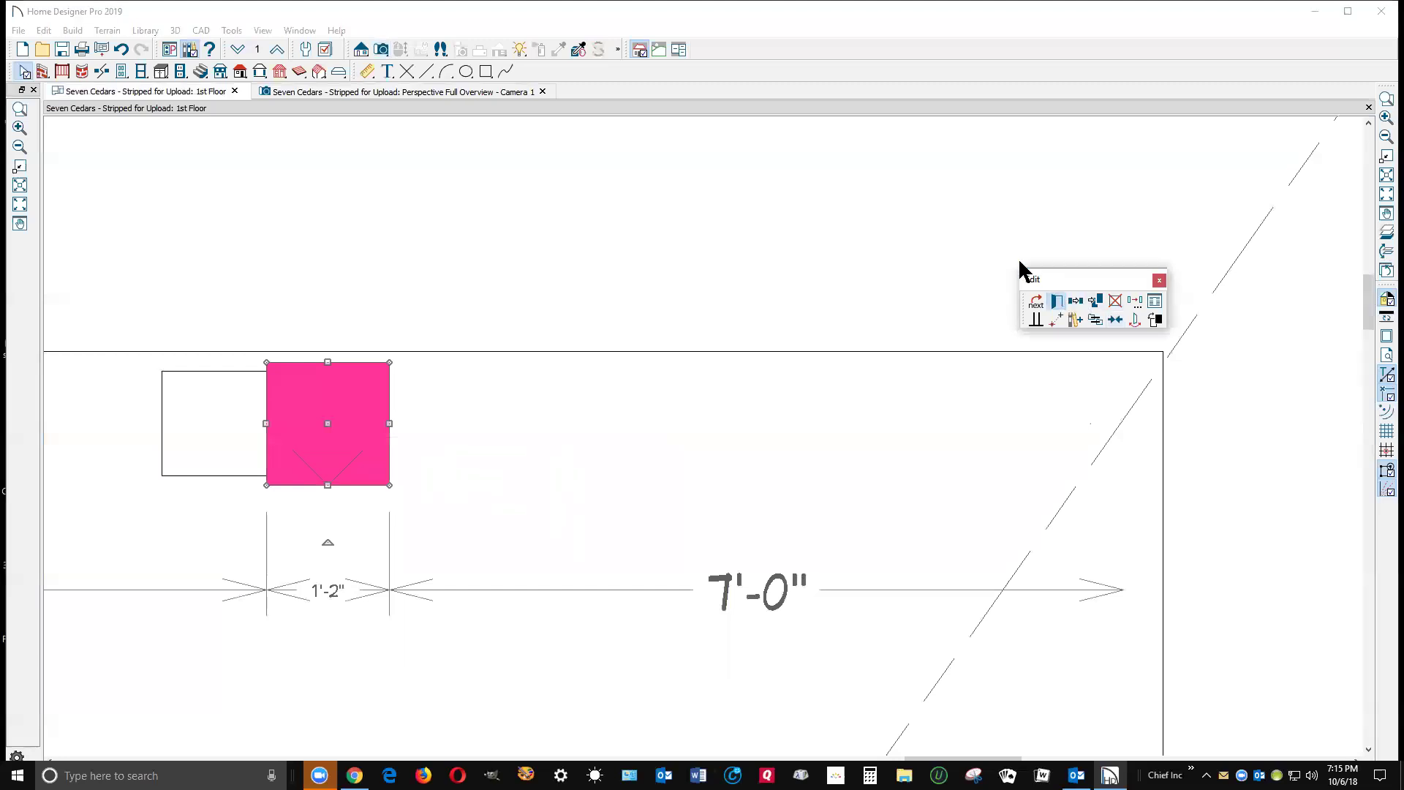
pyautogui.press('Tab')
pyautogui.write('12')
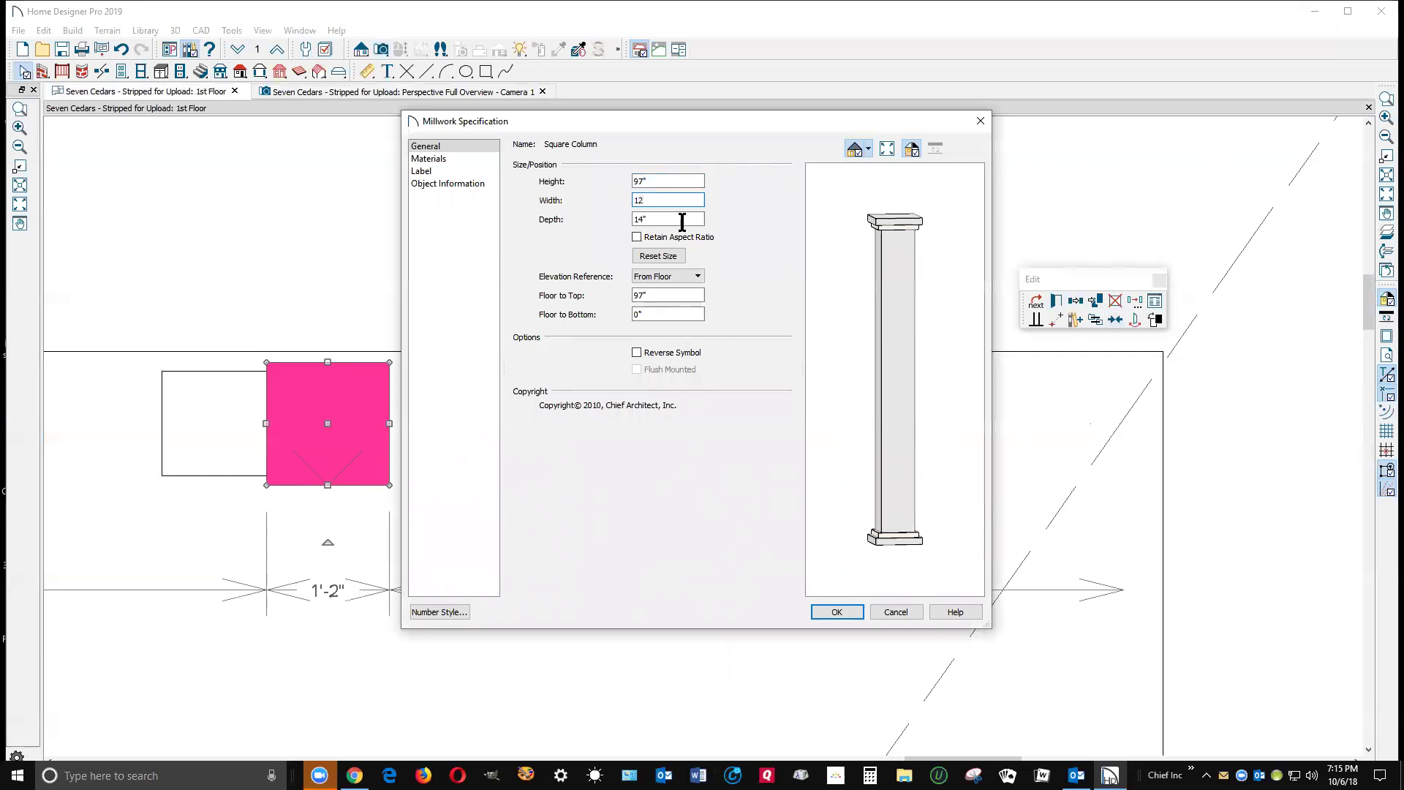
pyautogui.press('Tab')
pyautogui.write('12')
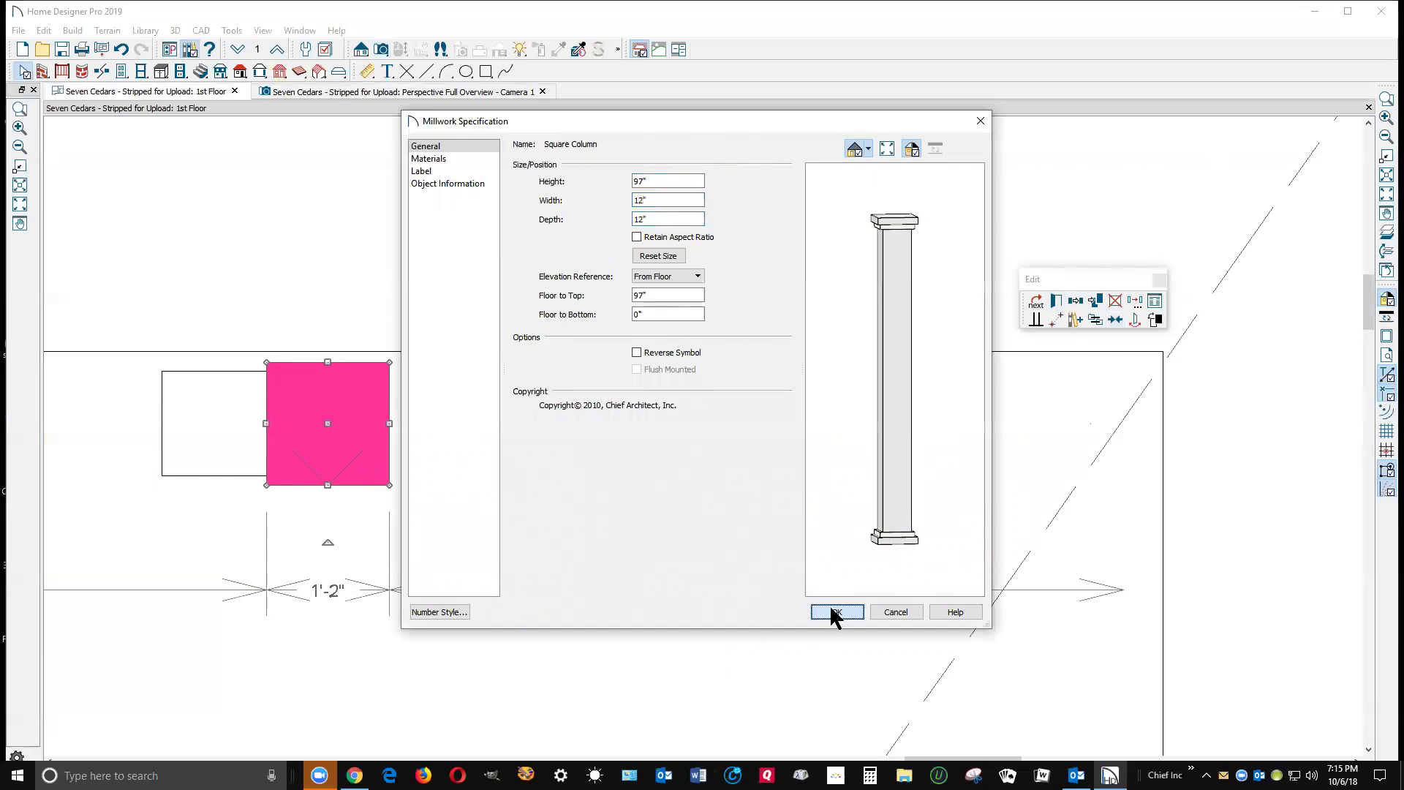
pyautogui.click(834, 612)
# Move the resized column straight across to the empty deck corner, shift it 3" in X relative to itself, and deselect it.
pyautogui.moveTo(324, 396); pyautogui.dragTo(1117, 441)
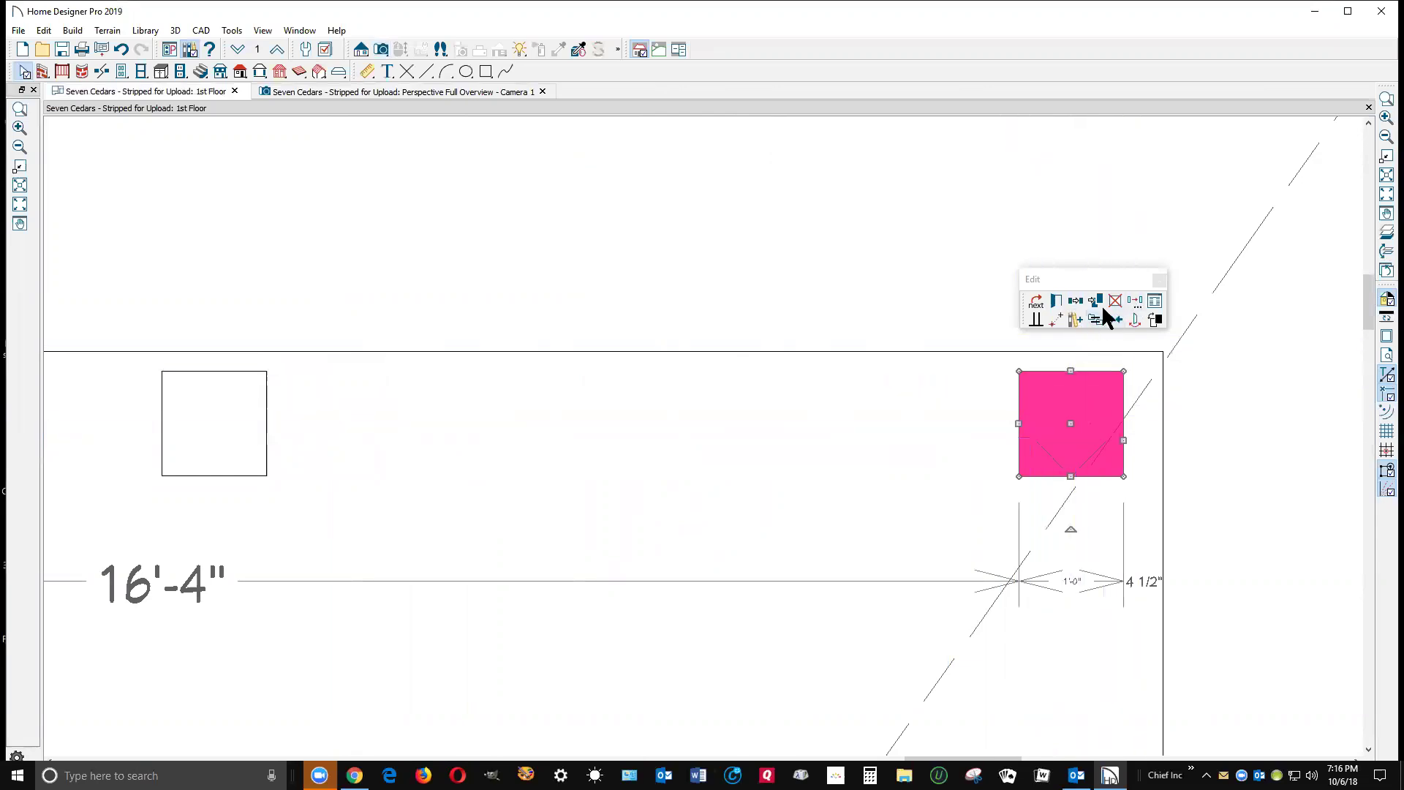
pyautogui.click(1133, 317)
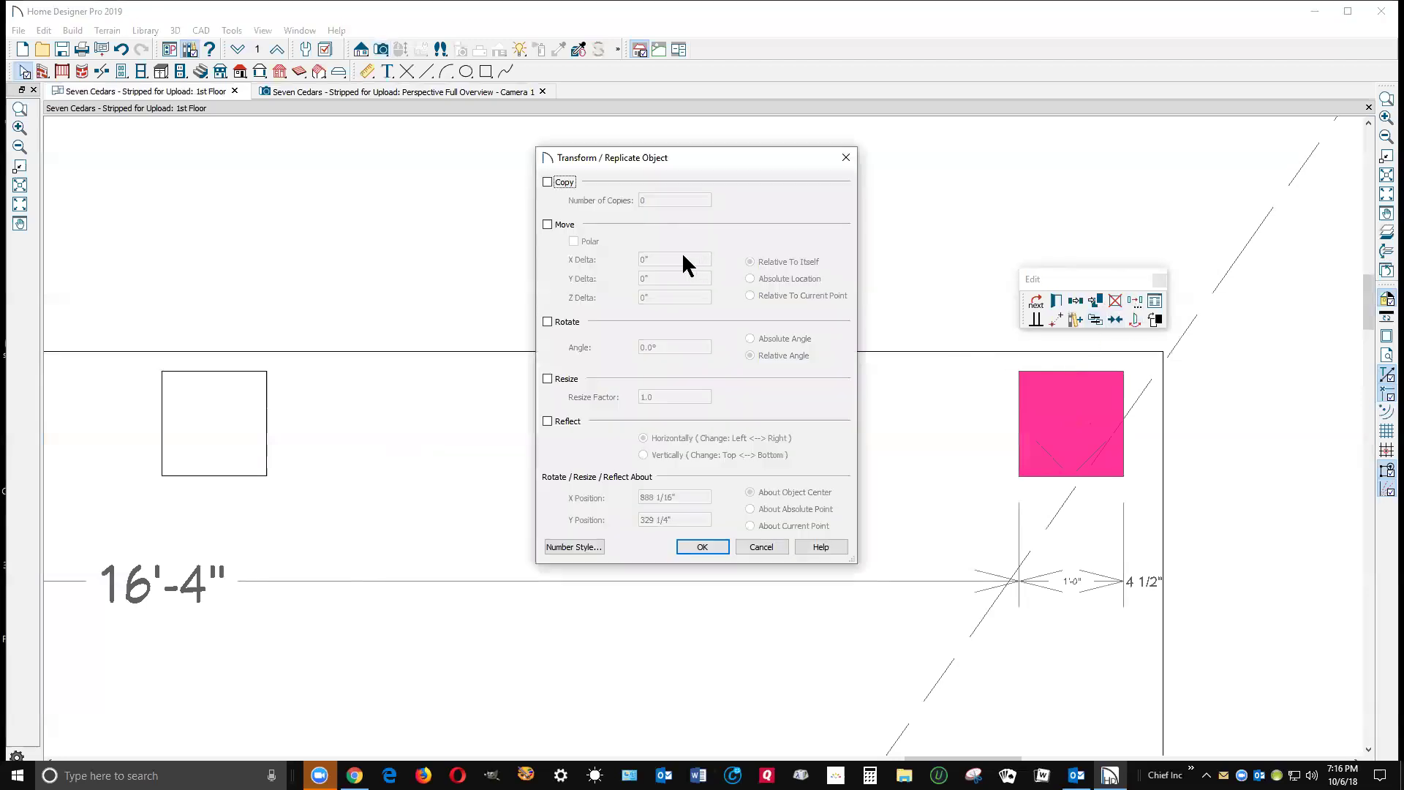
pyautogui.click(560, 229)
pyautogui.press('Tab')
pyautogui.write('3')
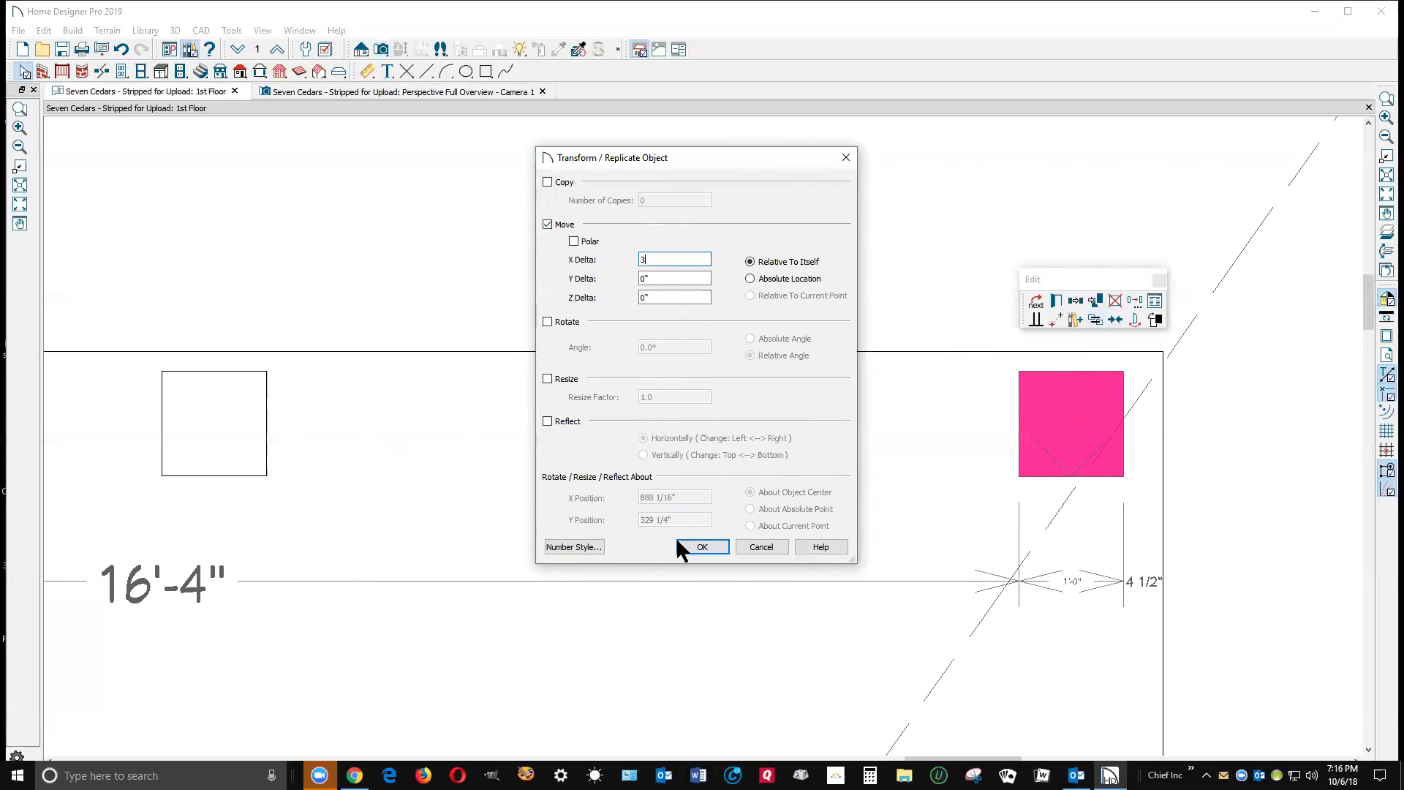
pyautogui.click(702, 547)
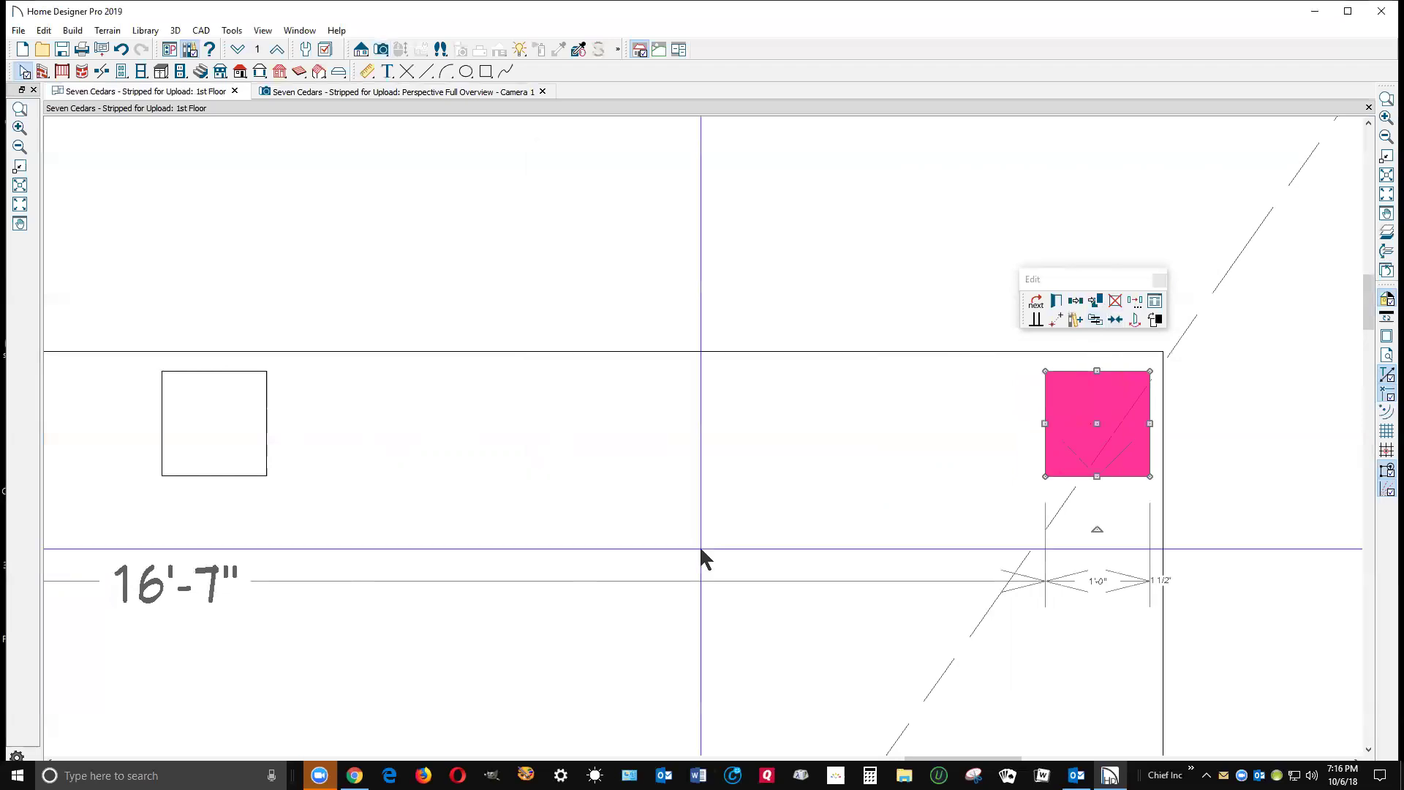
pyautogui.click(700, 548)
# In the 3D view, stretch the new corner column's top up to the underside of the beam and deselect it.
pyautogui.hotkey('ctrl', 'Tab')
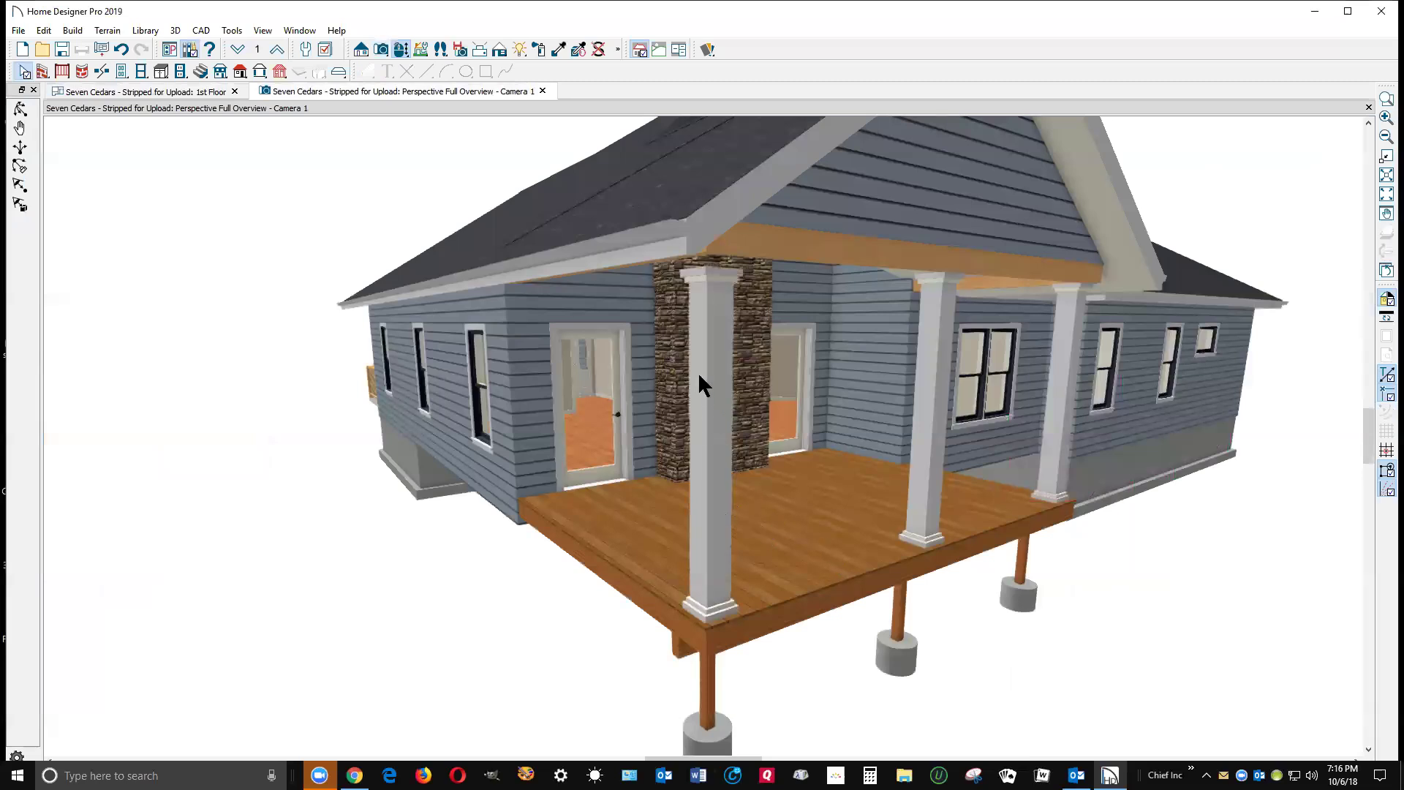
pyautogui.click(709, 282)
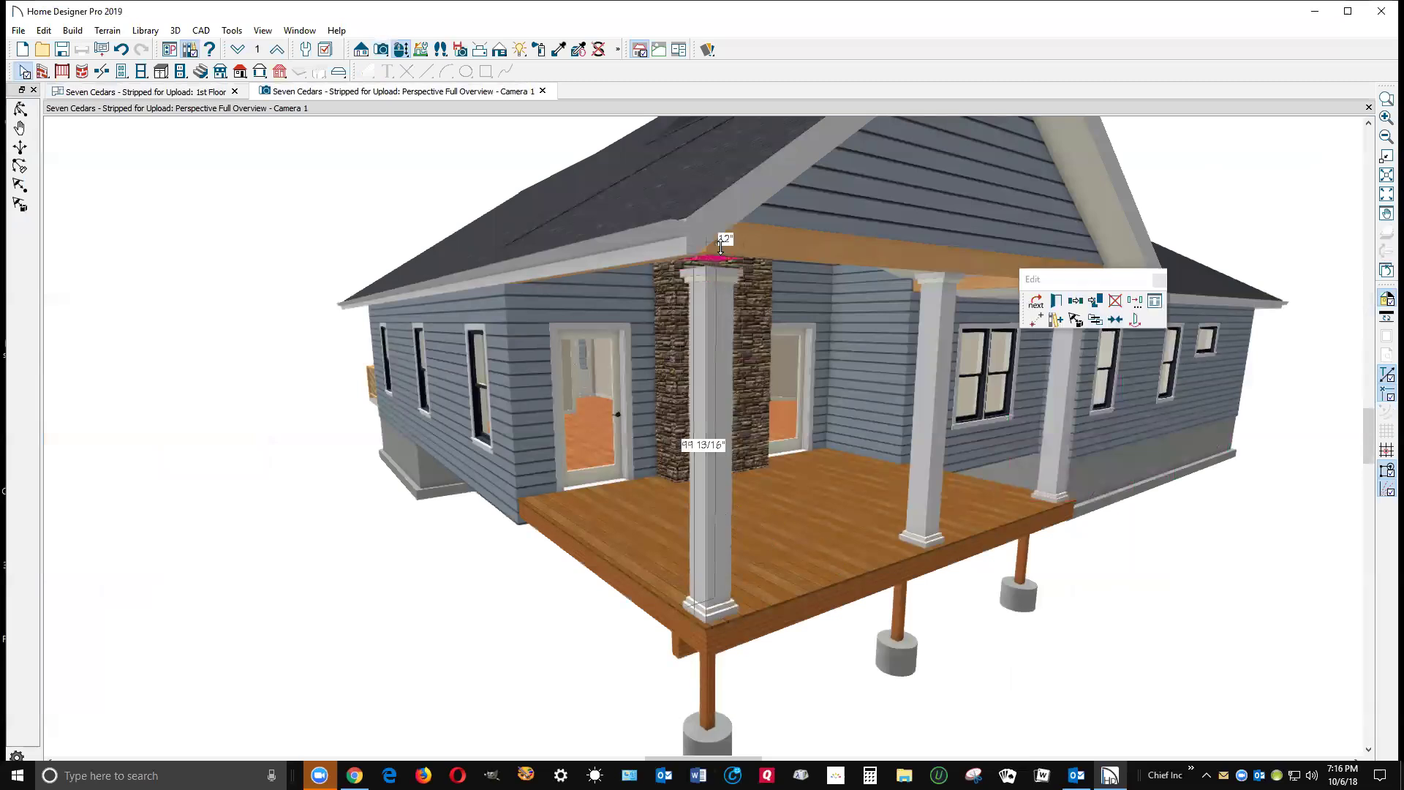
pyautogui.press('Escape')
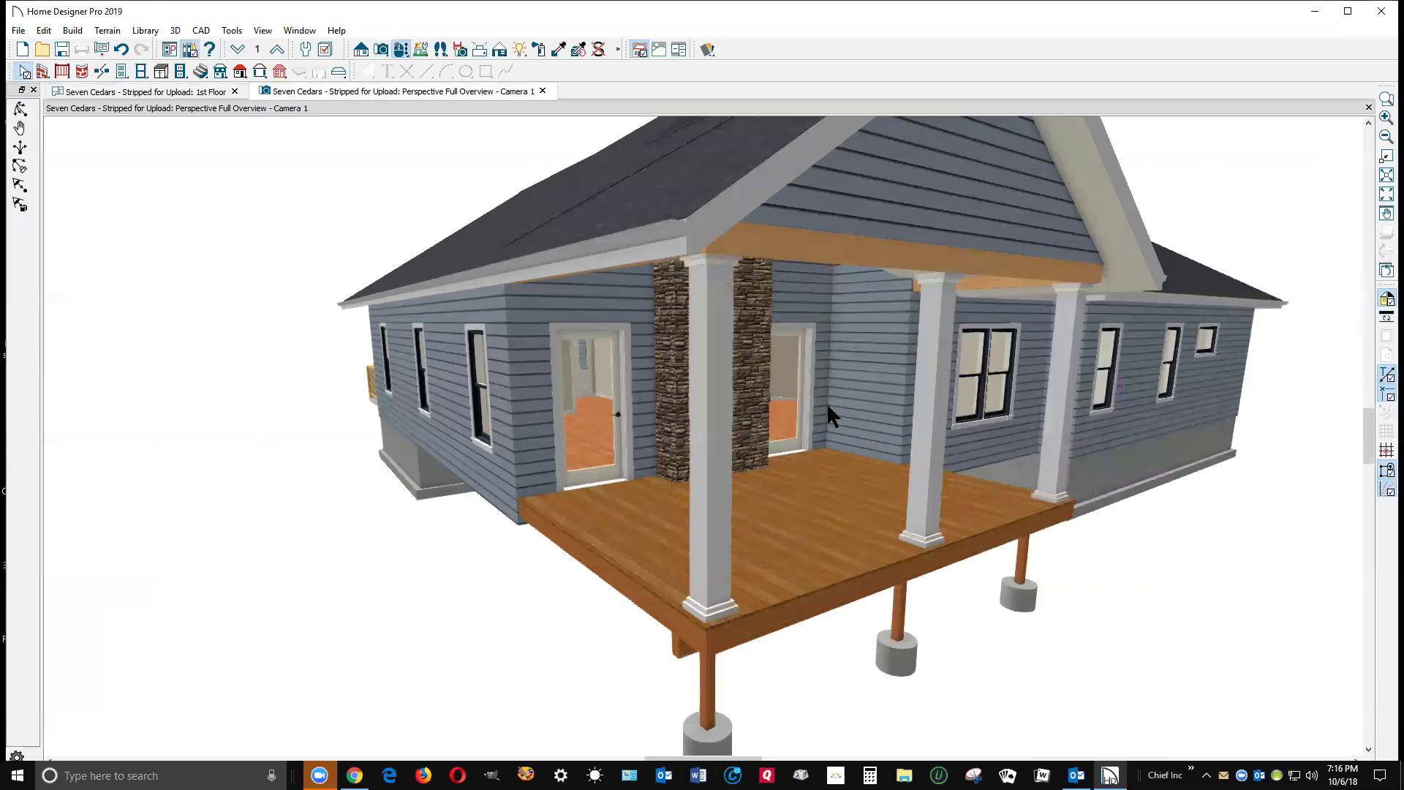
# Examine the deck's ceiling and floor heights in its room structure settings, cancel the dialog and deselect the room.
pyautogui.doubleClick(820, 509)
pyautogui.click(918, 194)
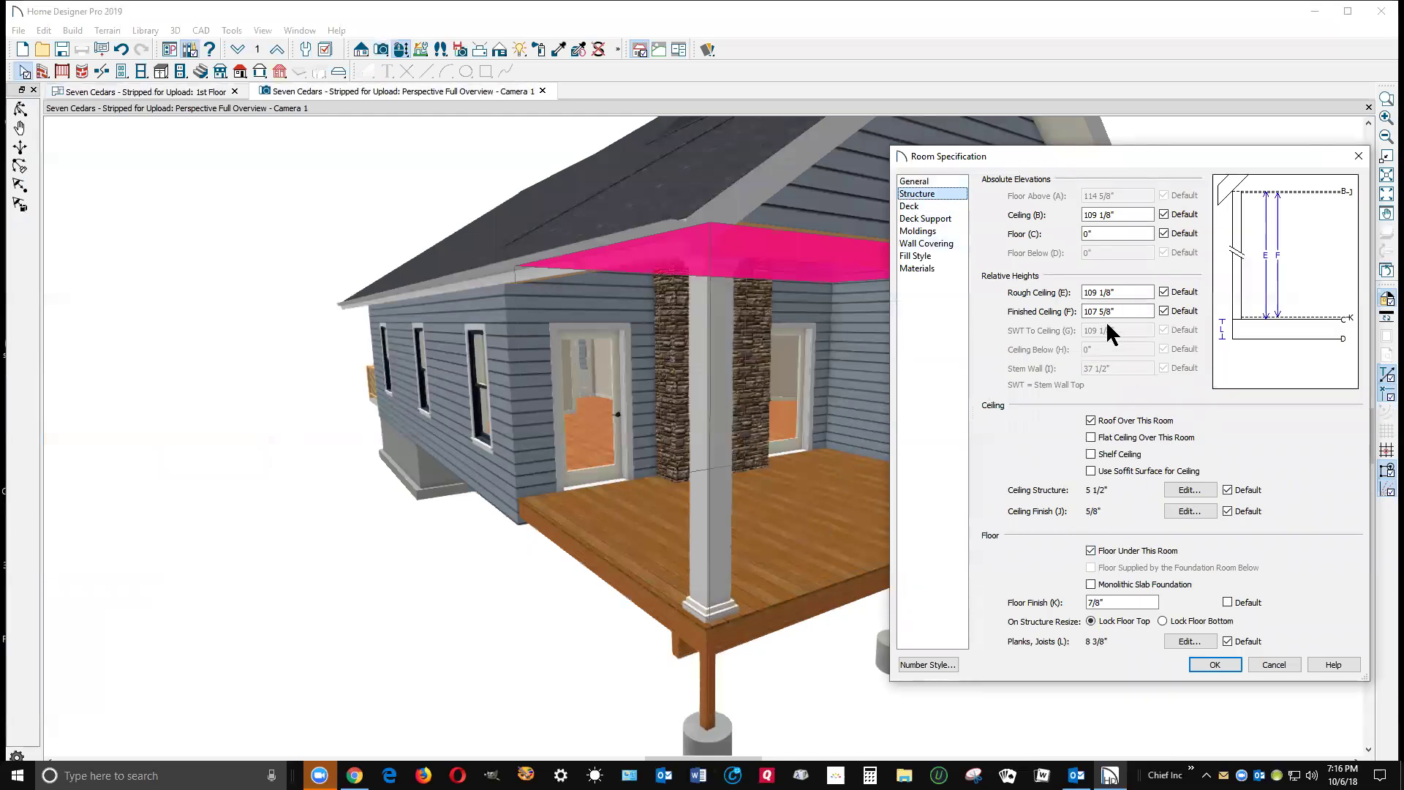
pyautogui.click(1272, 662)
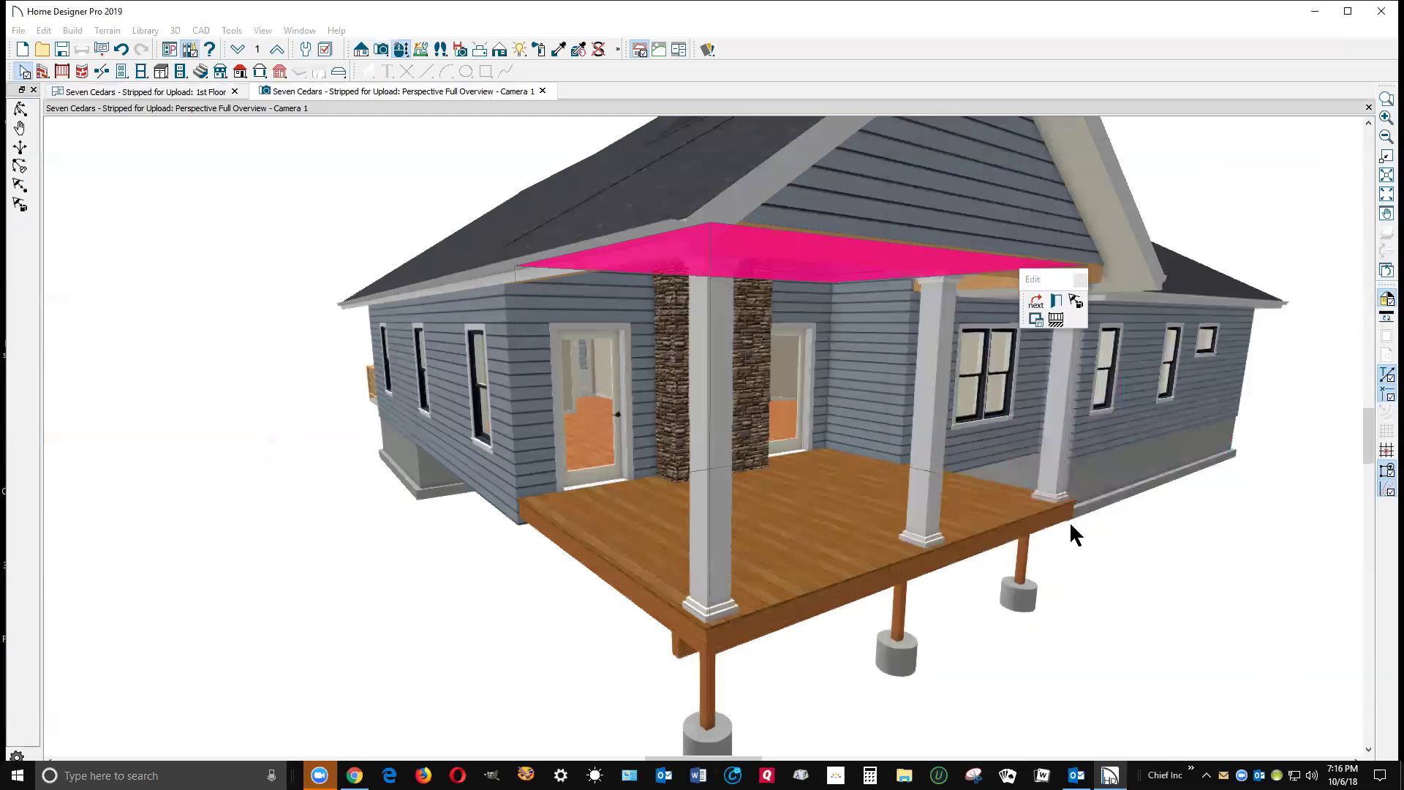
pyautogui.press('Escape')
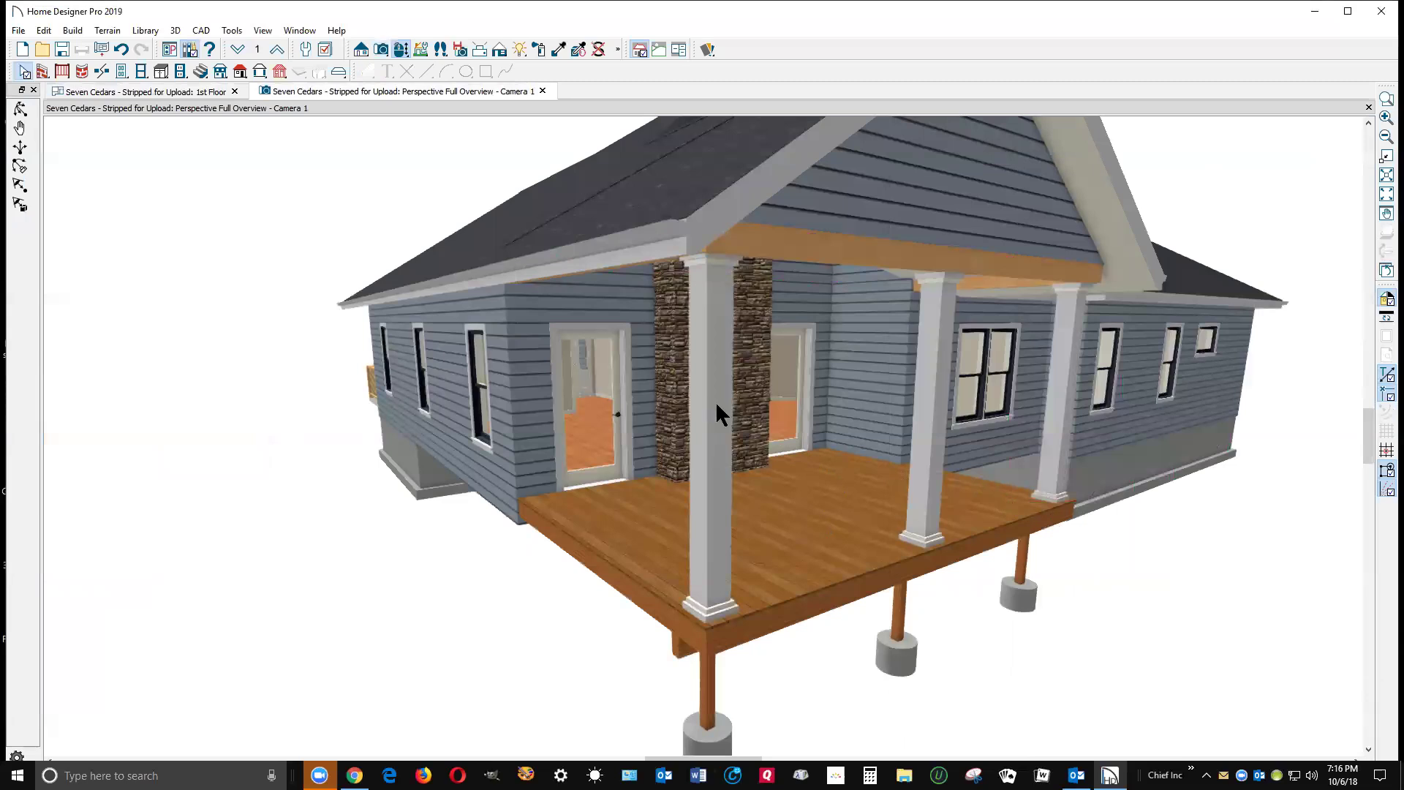